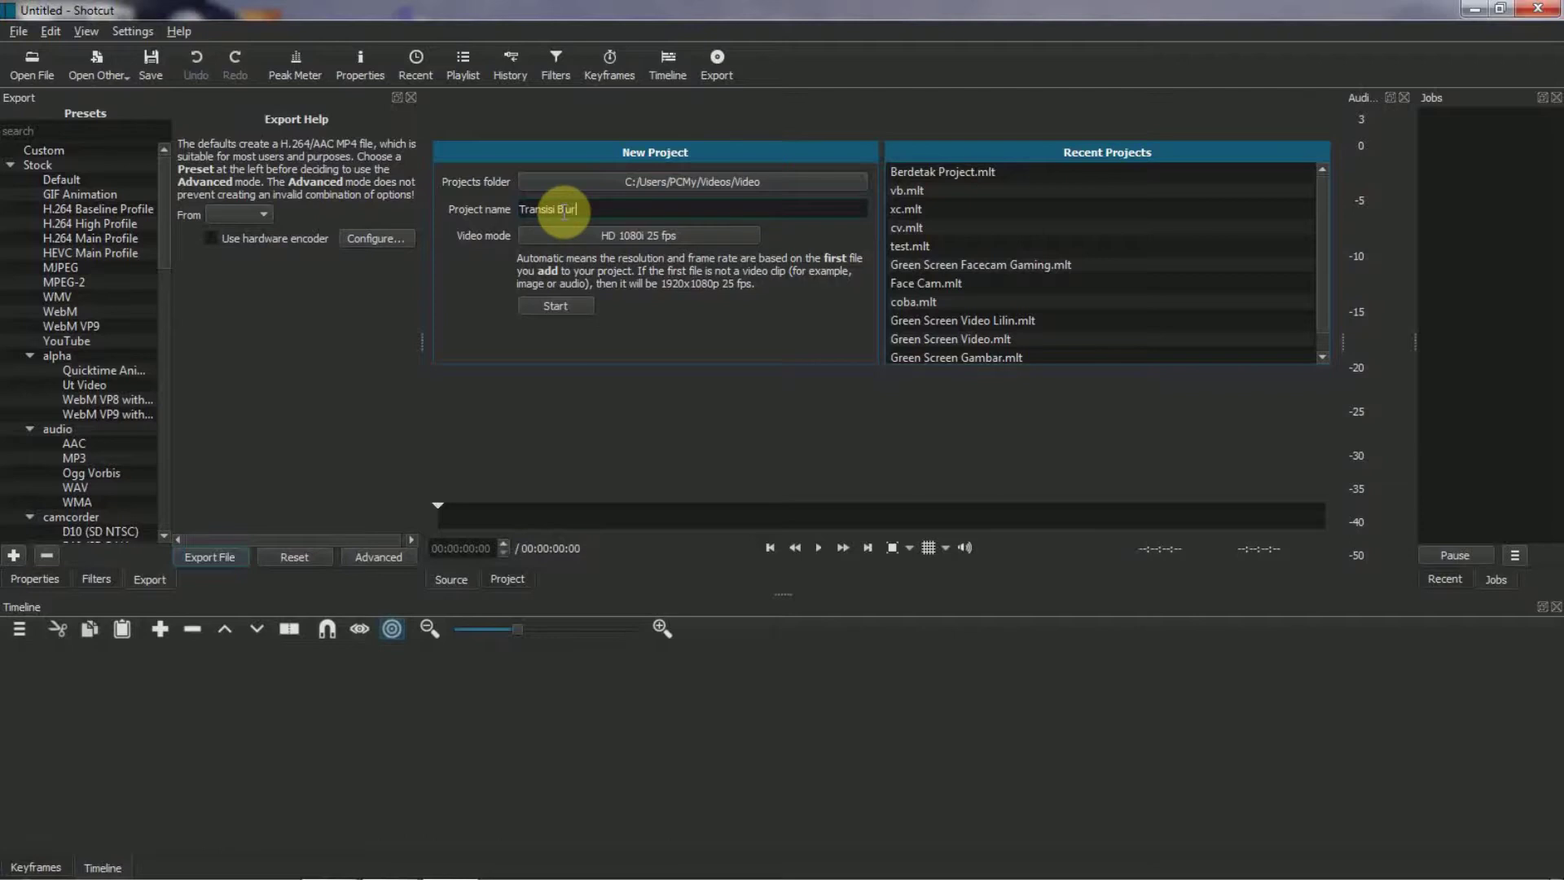
Create the project Transisi Blur with the HD 1080i 25 fps video mode
click(598, 238)
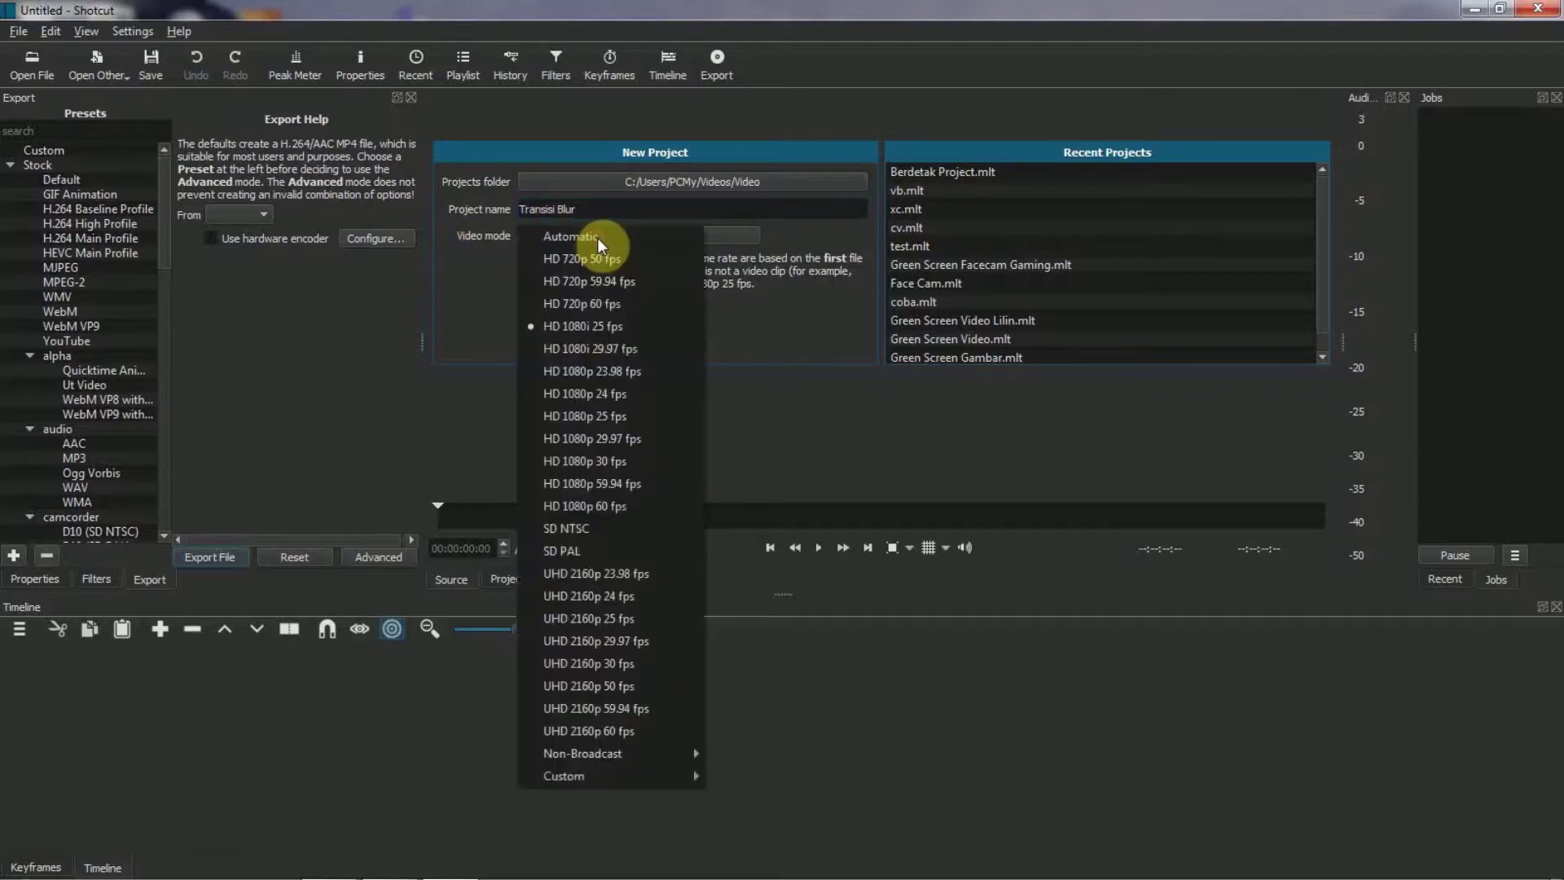
click(804, 269)
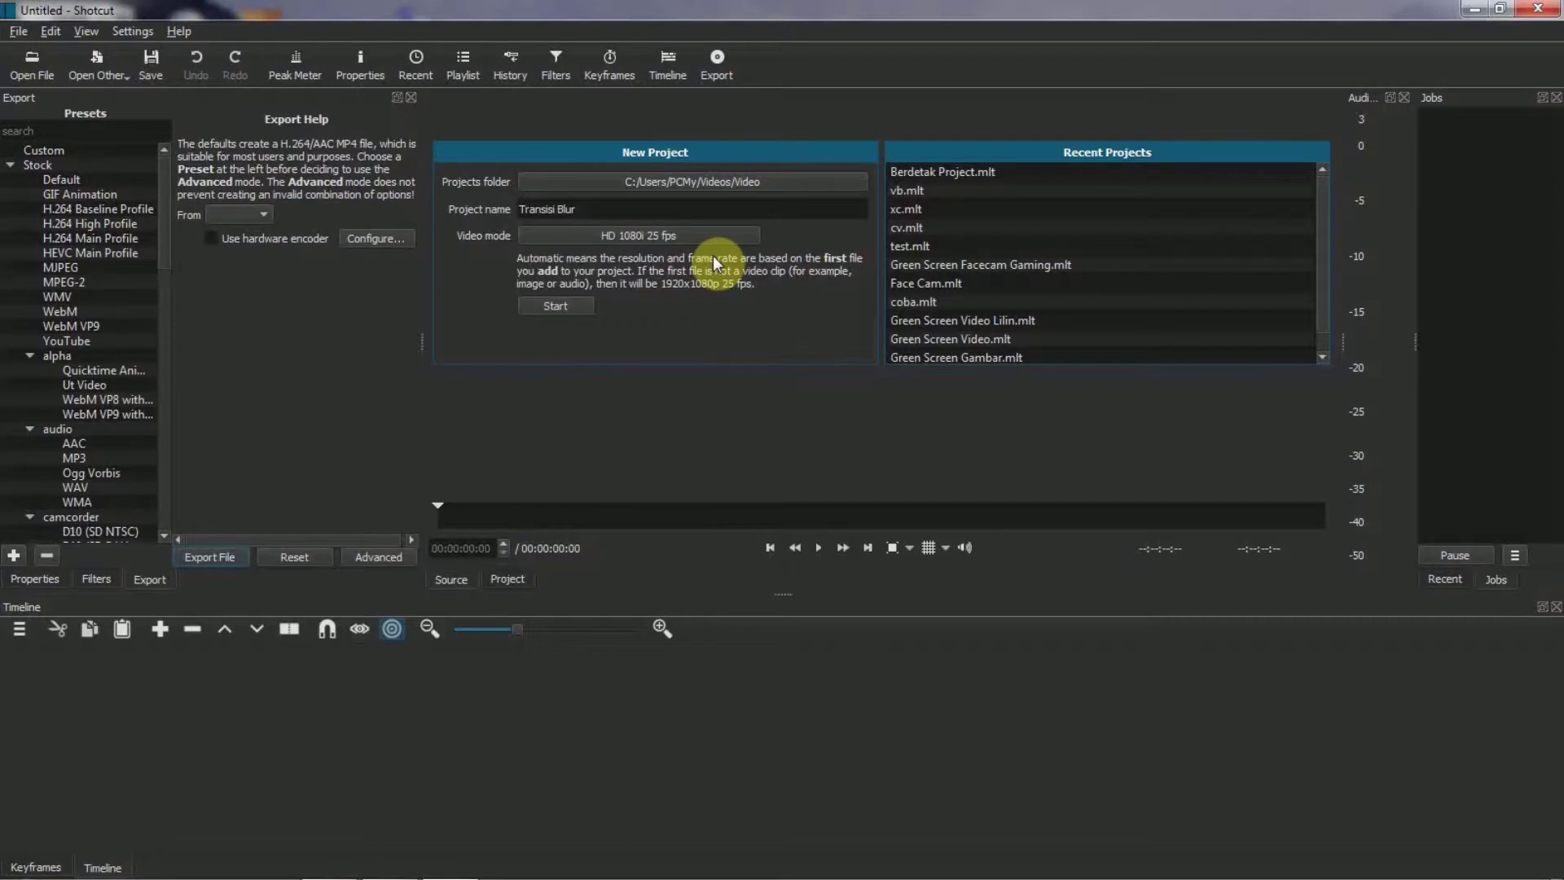
click(570, 298)
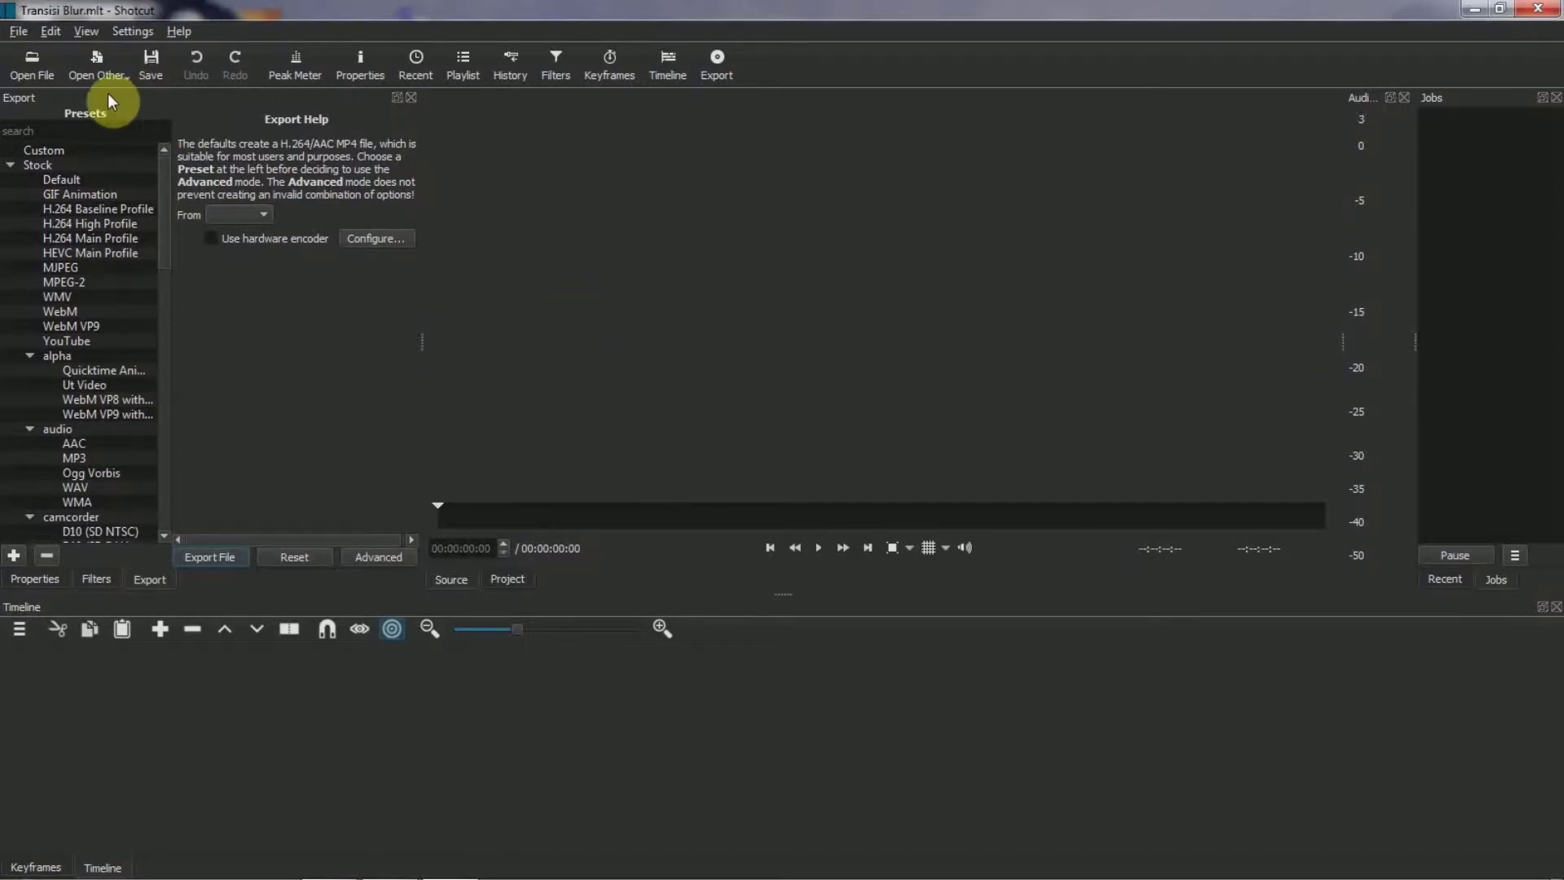
Open the Man Driving a Car video from the 18 Blur Transisi folder
click(30, 68)
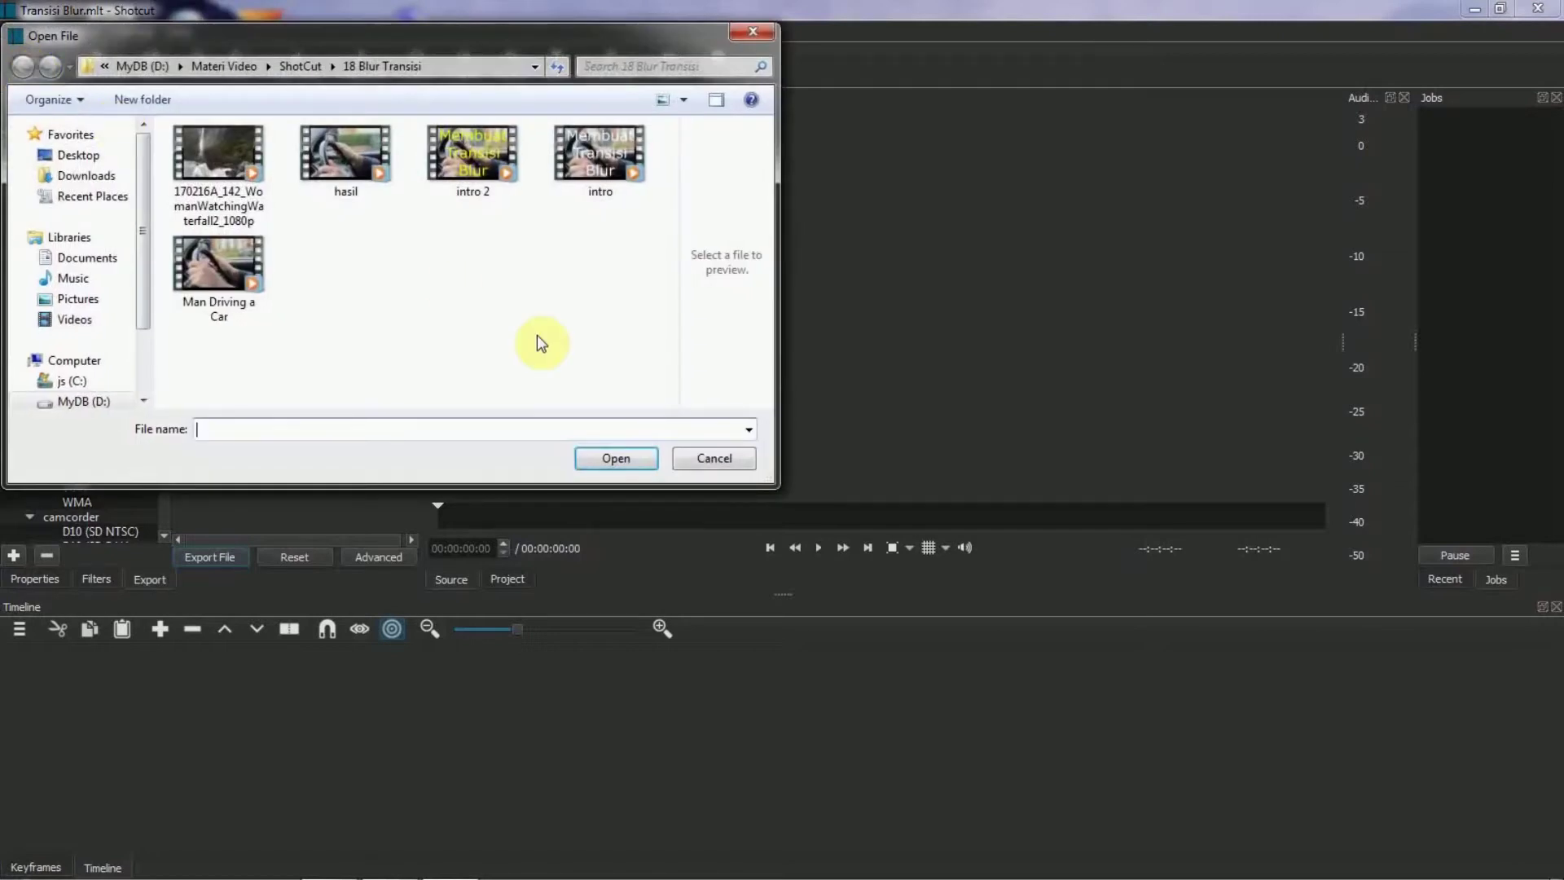
click(238, 283)
key(Return)
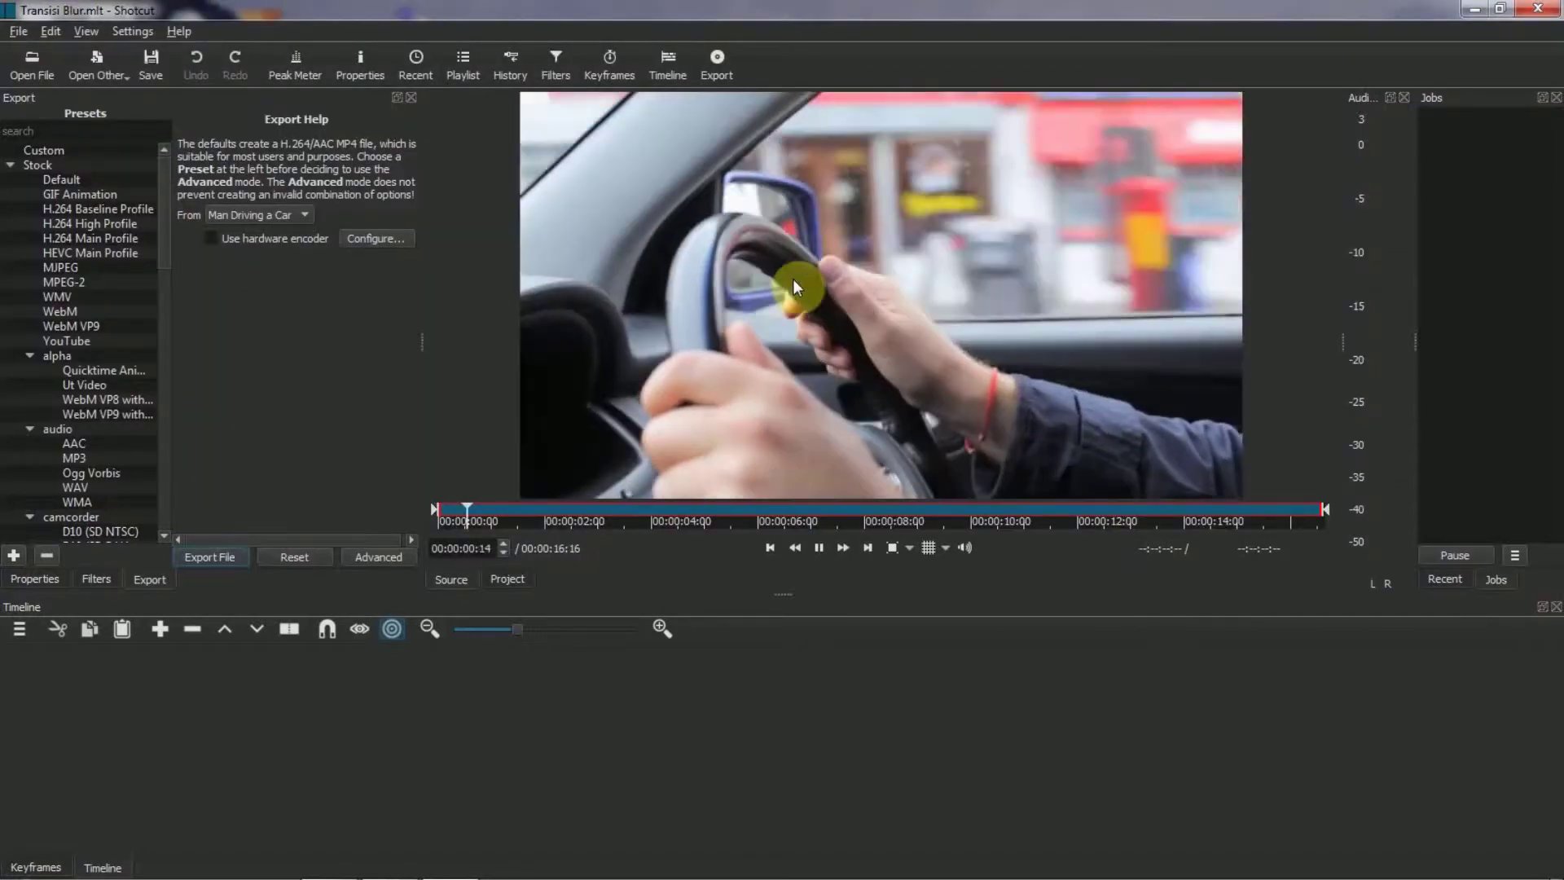
Add a video track to the timeline and place the driving clip at its very beginning
click(14, 628)
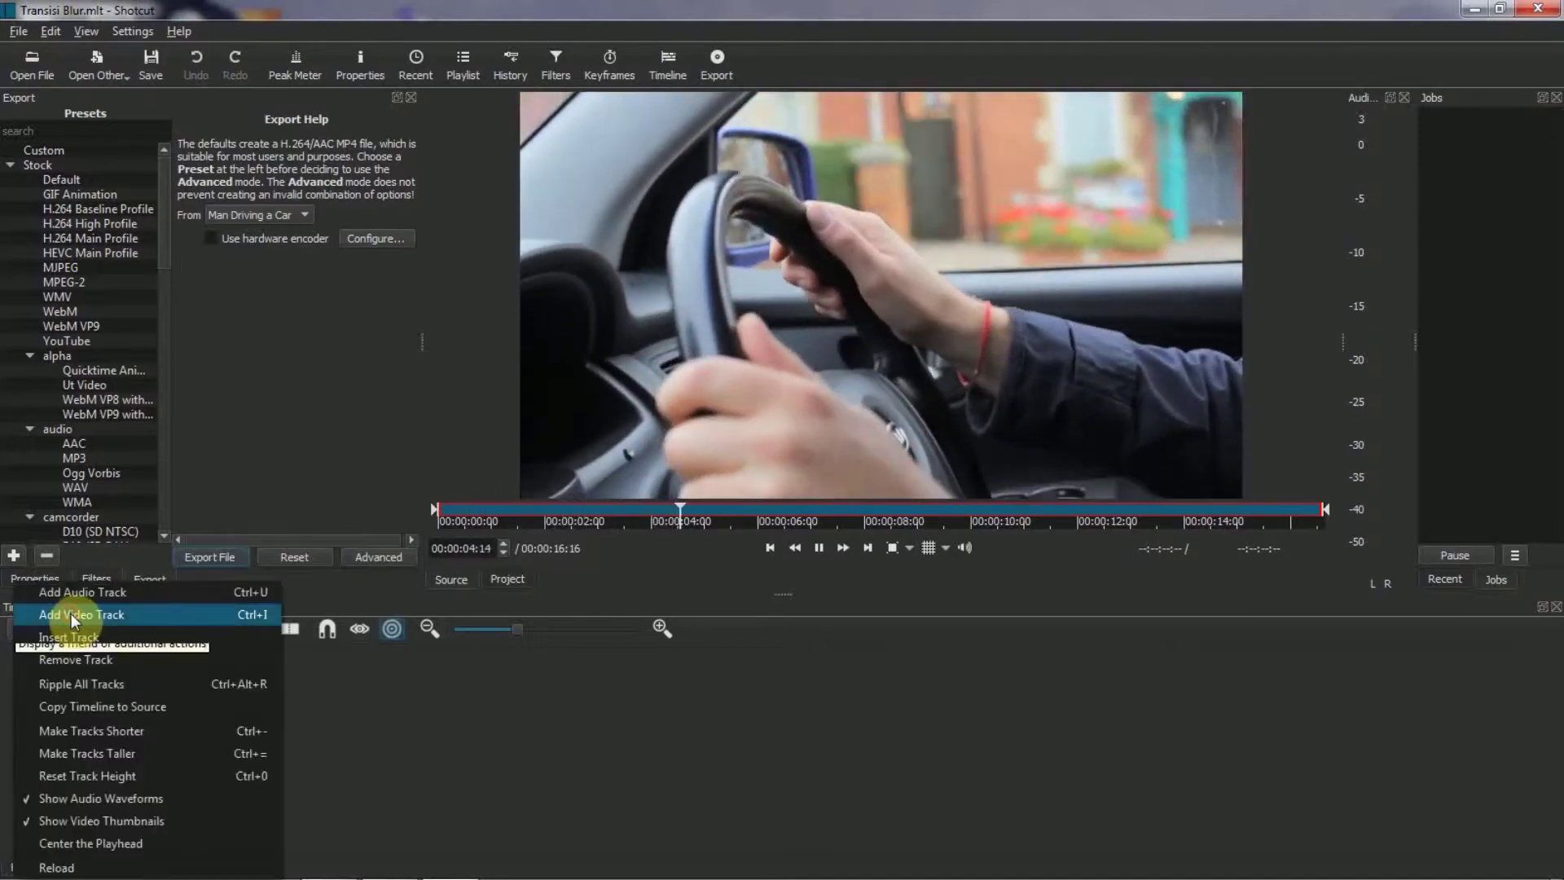
click(71, 614)
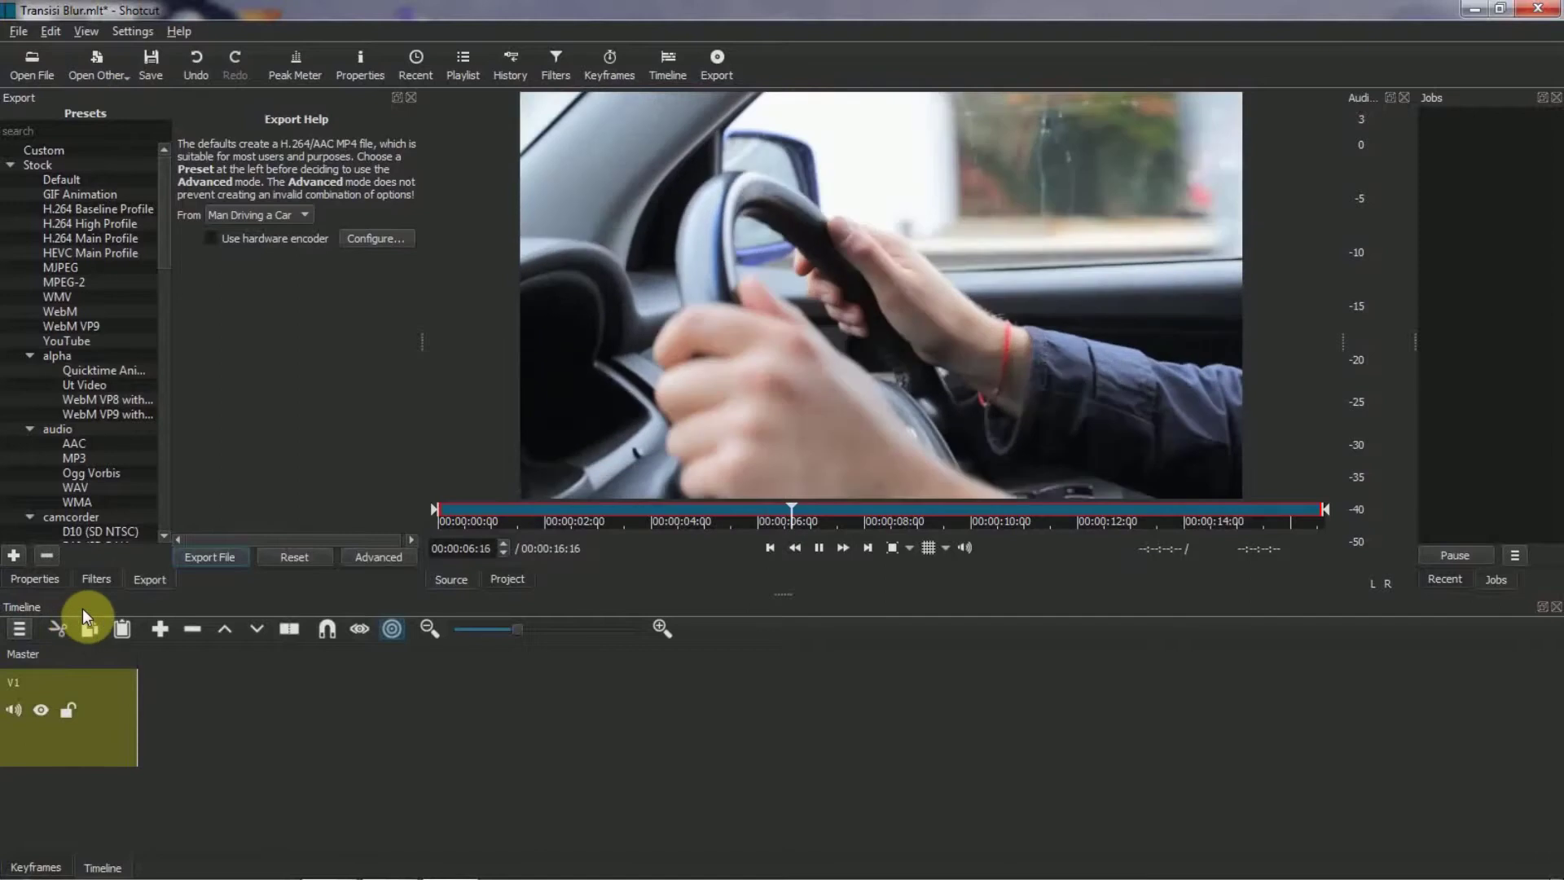
drag(868, 378, 453, 687)
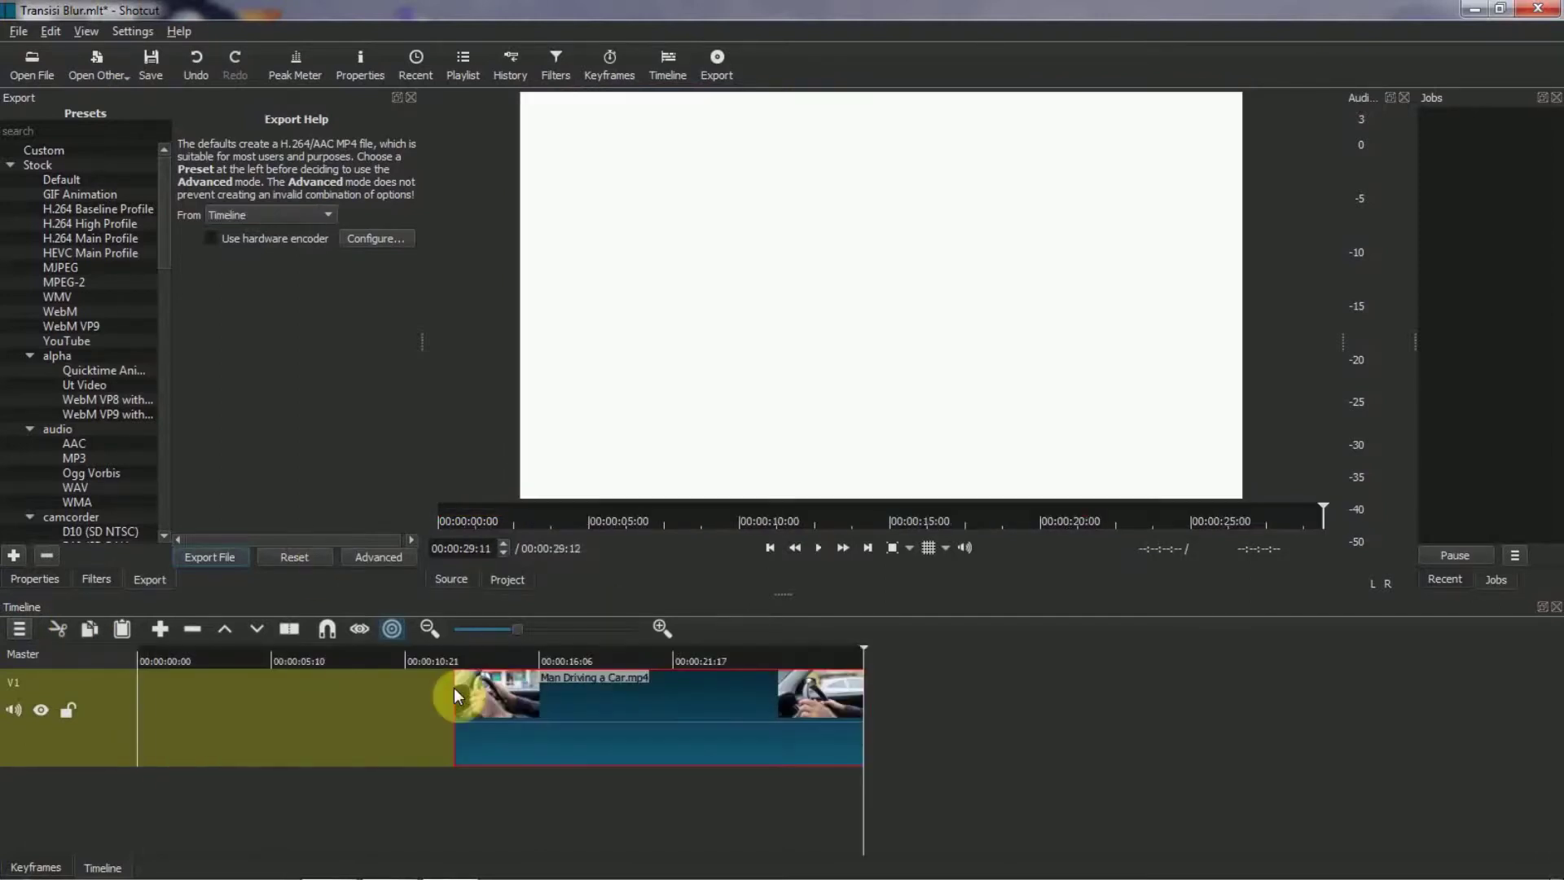
drag(624, 725, 286, 726)
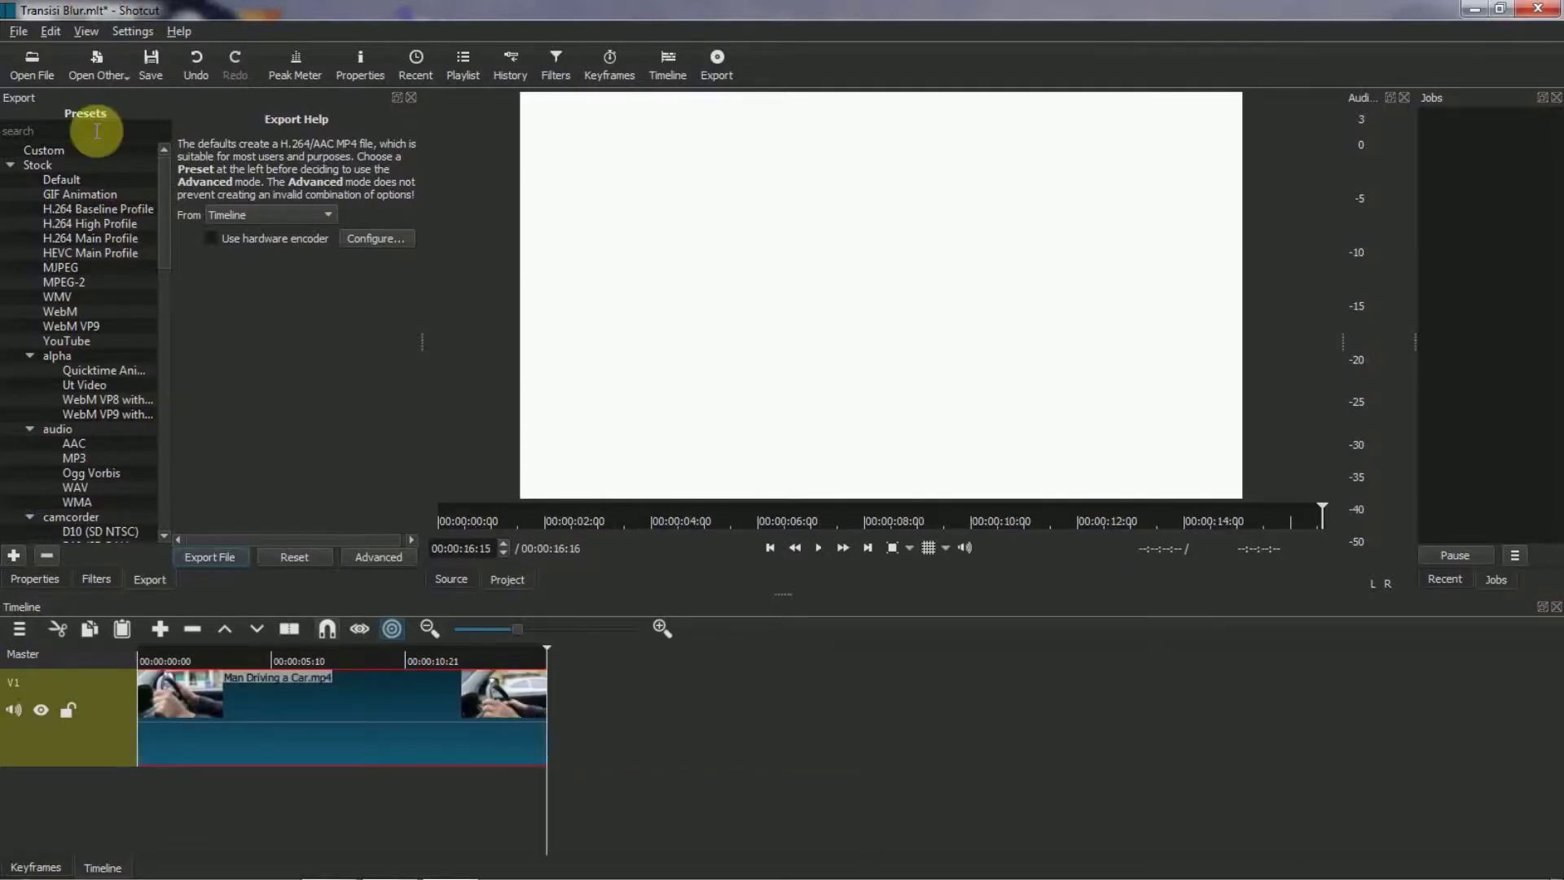
Open the 170216A_142_WomanWatchingWaterfall2_1080p video and place it on track V1 directly after the driving clip
click(32, 63)
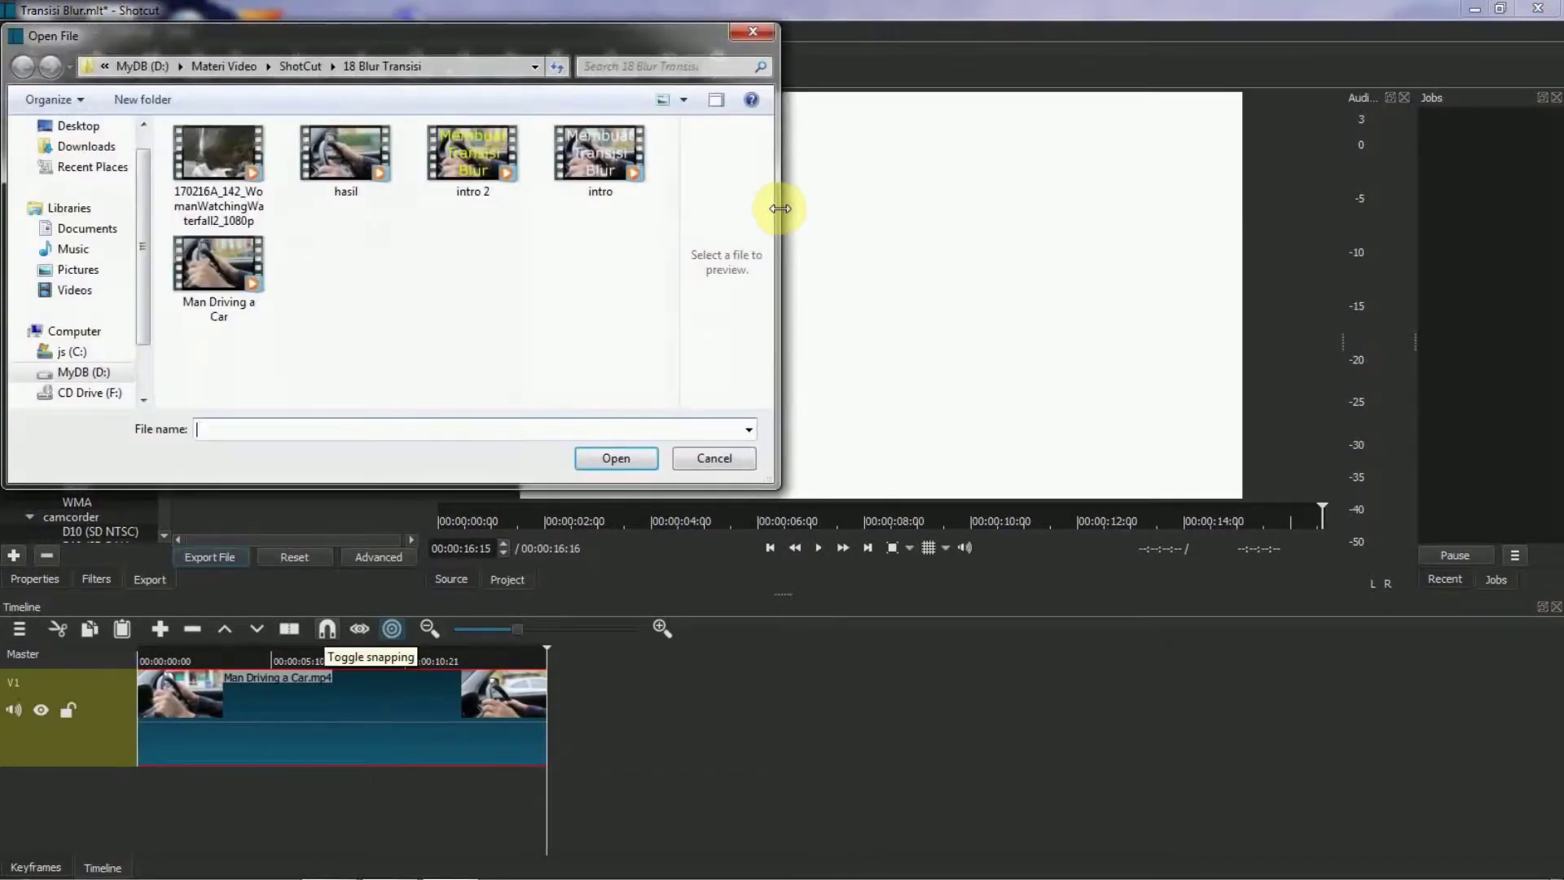
double_click(216, 154)
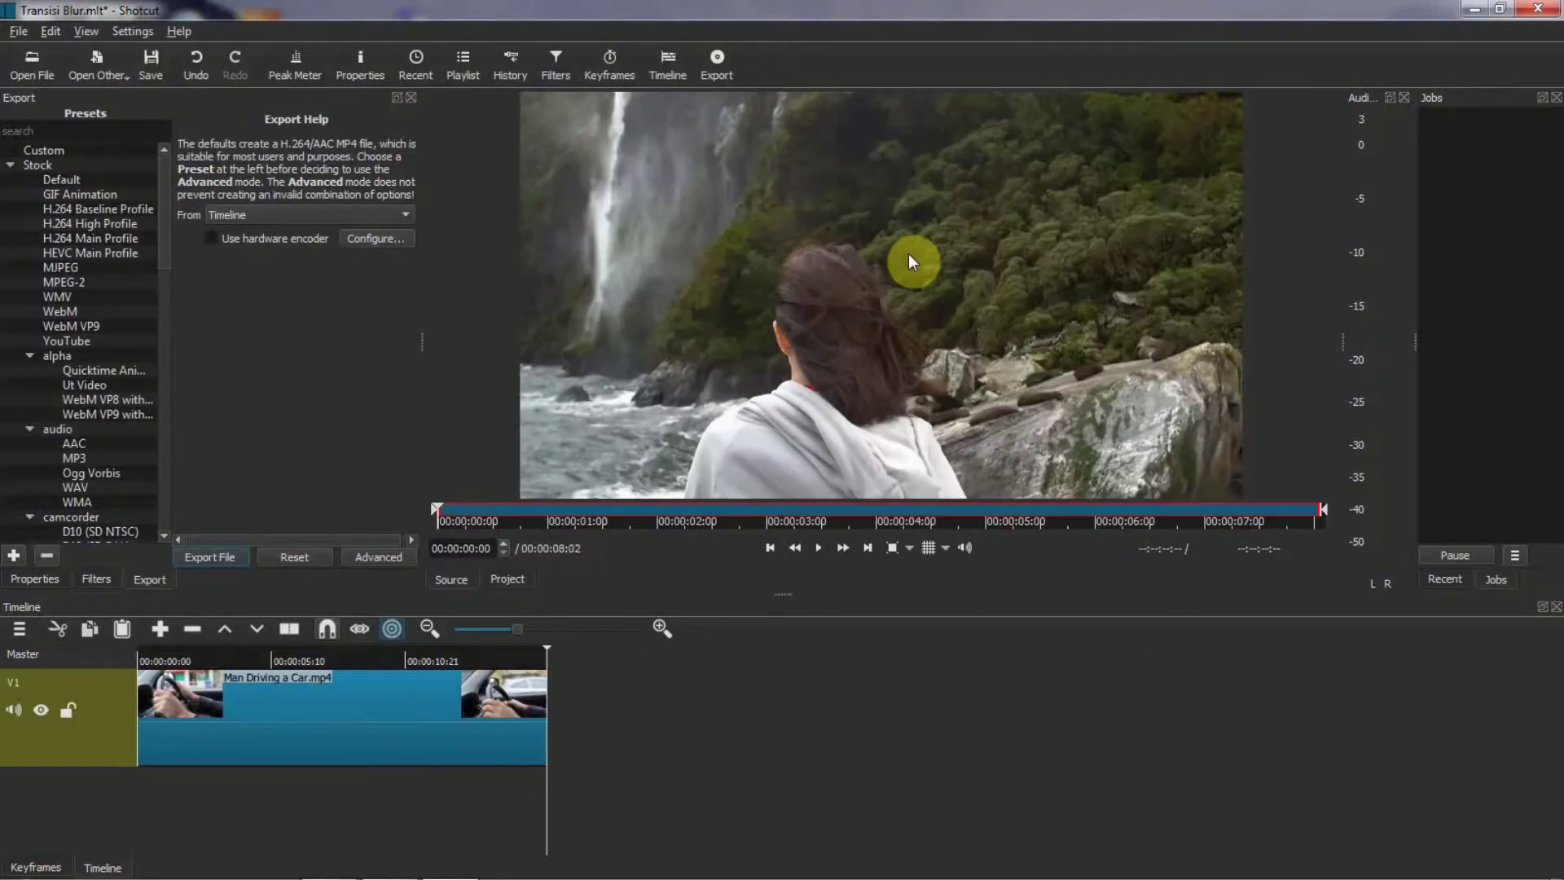
key(space)
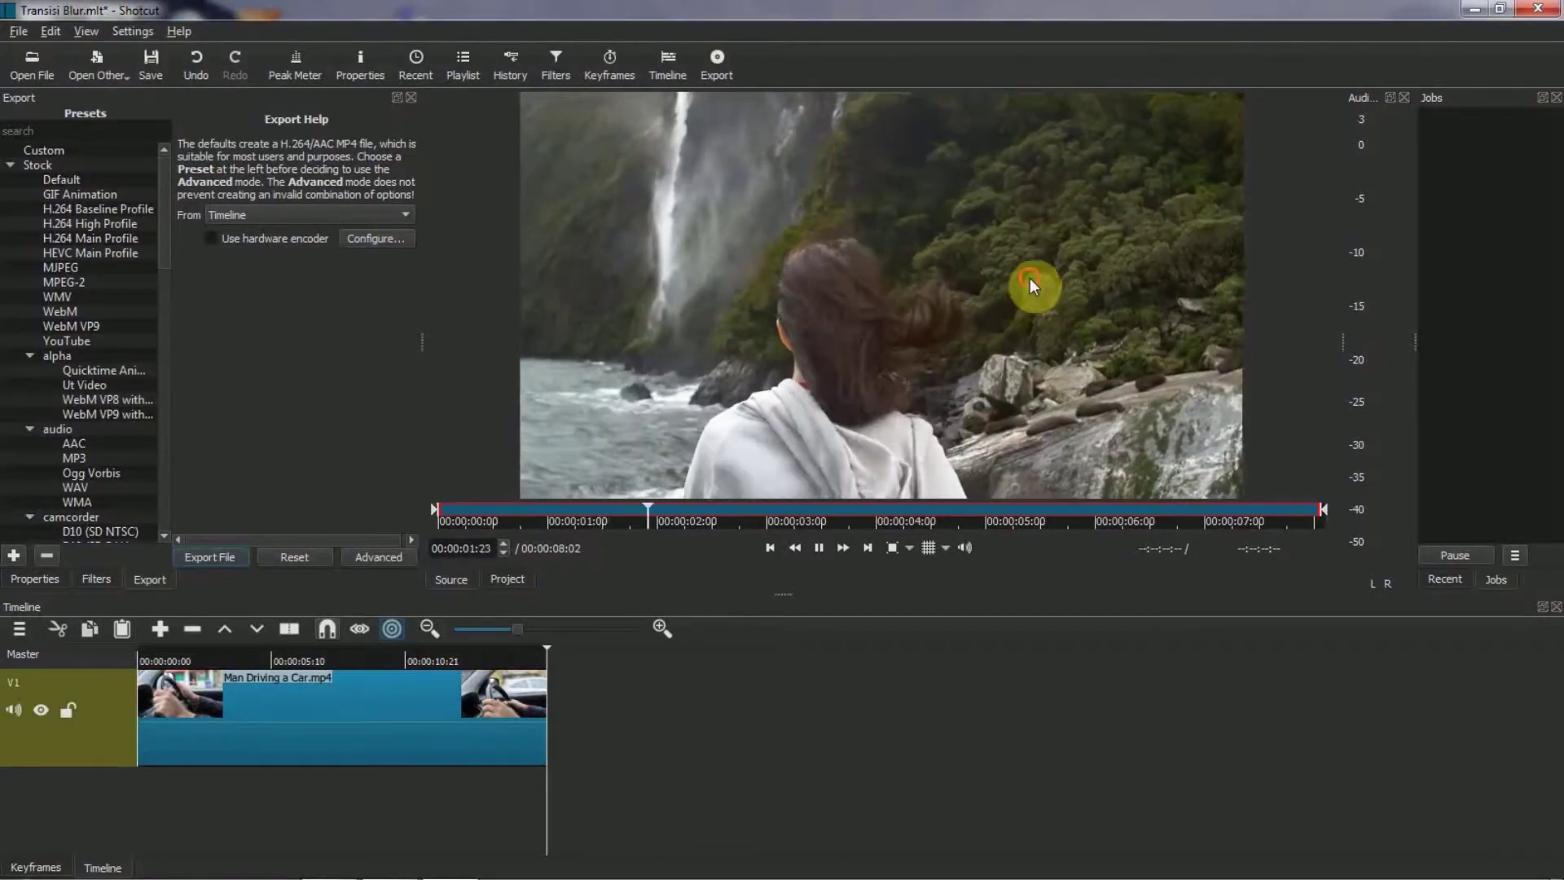
drag(1030, 277, 599, 711)
click(663, 628)
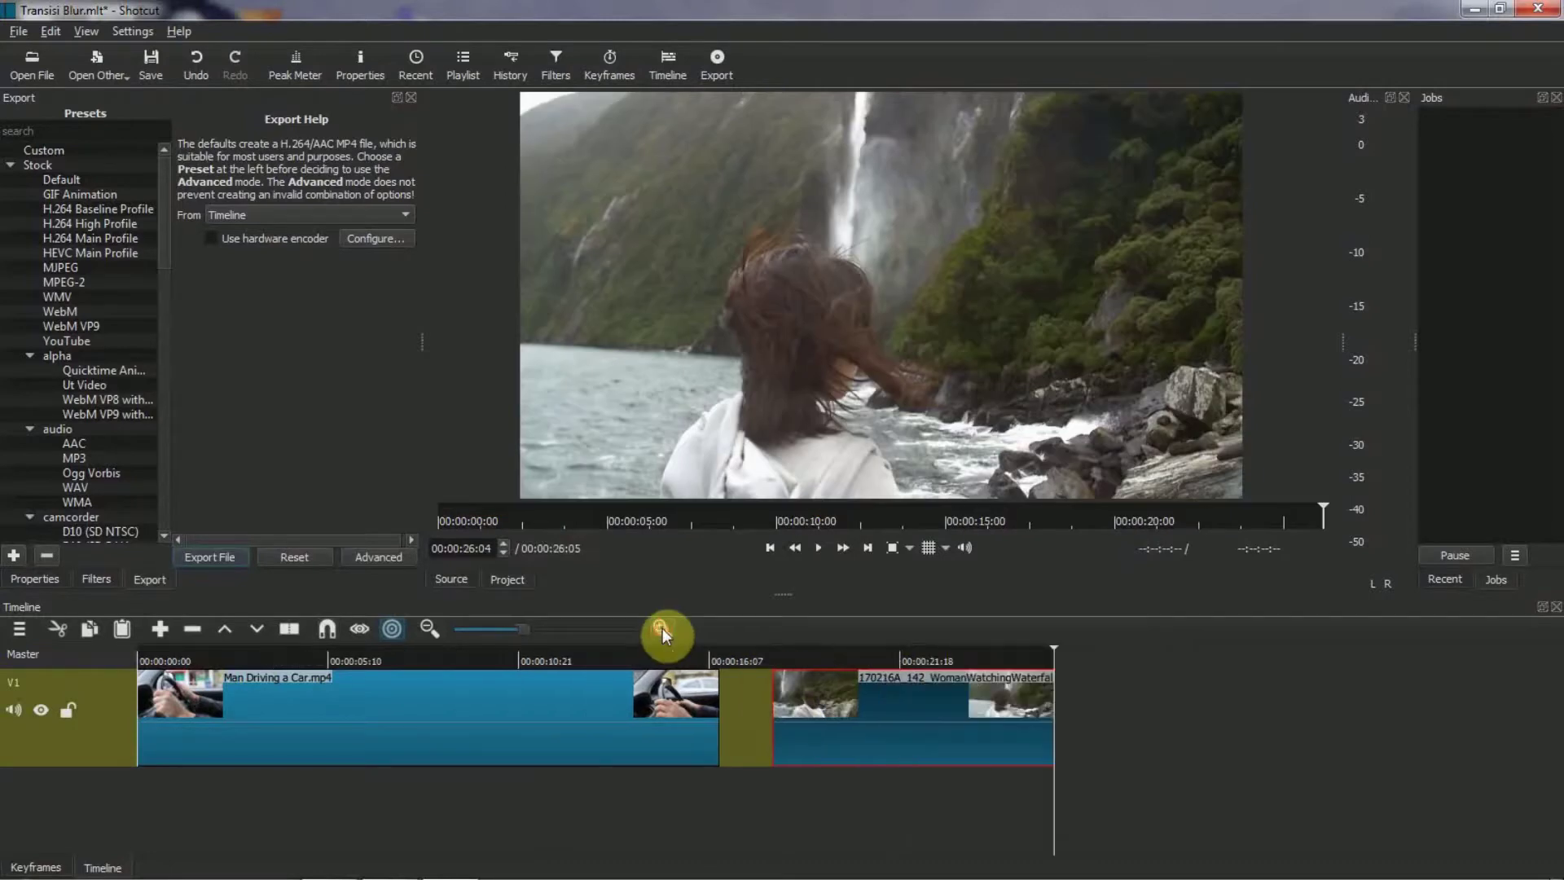
click(662, 628)
drag(1292, 750, 1188, 760)
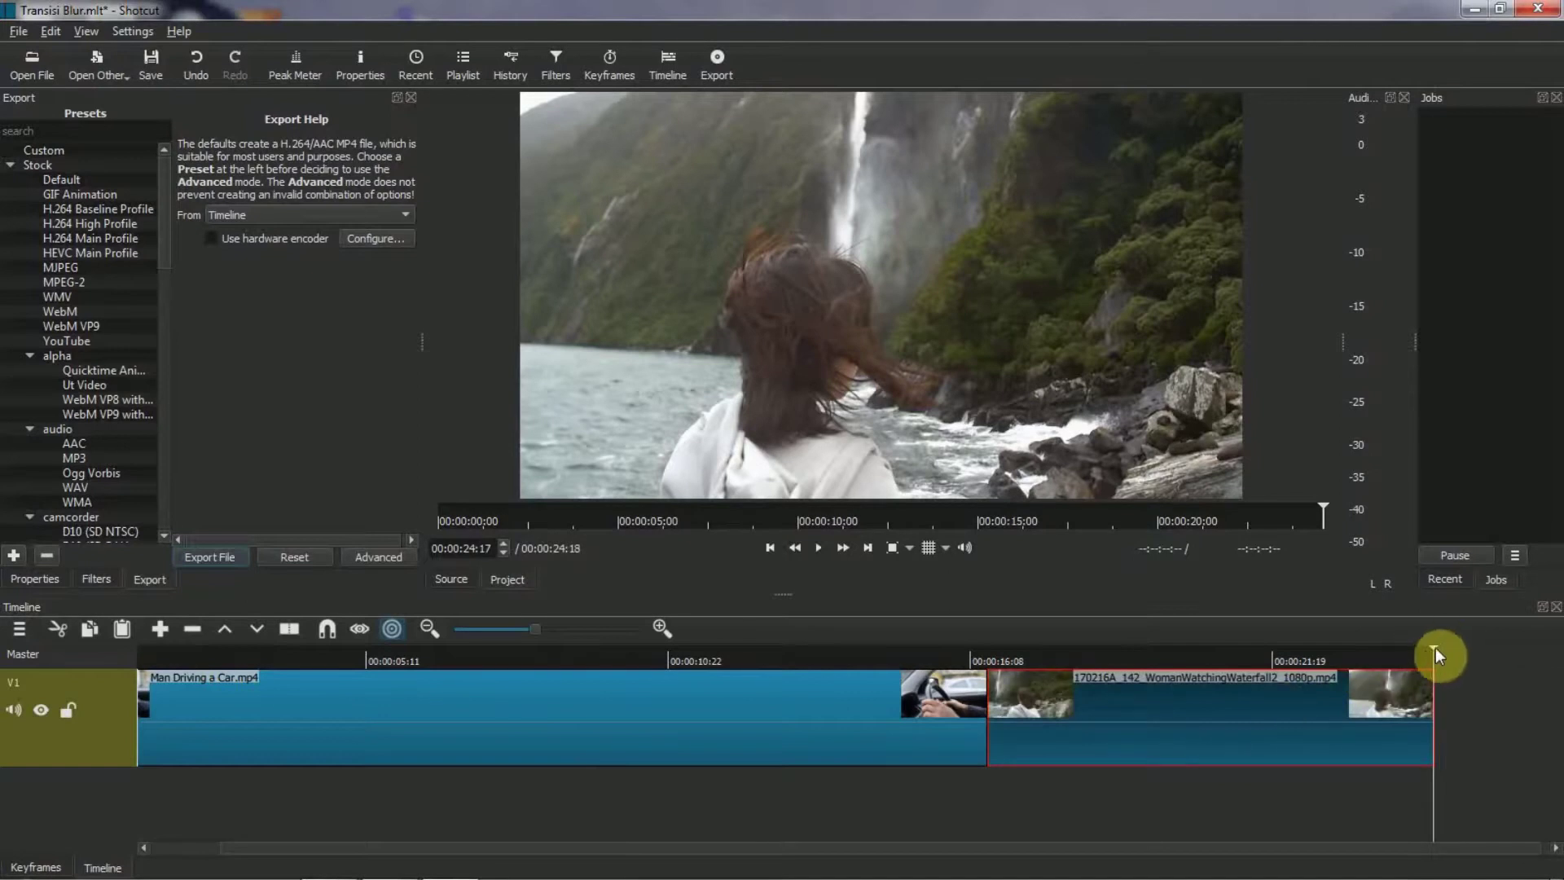
Play back the cut between the driving clip and the waterfall clip to check the plain transition
drag(1435, 648, 868, 662)
click(818, 545)
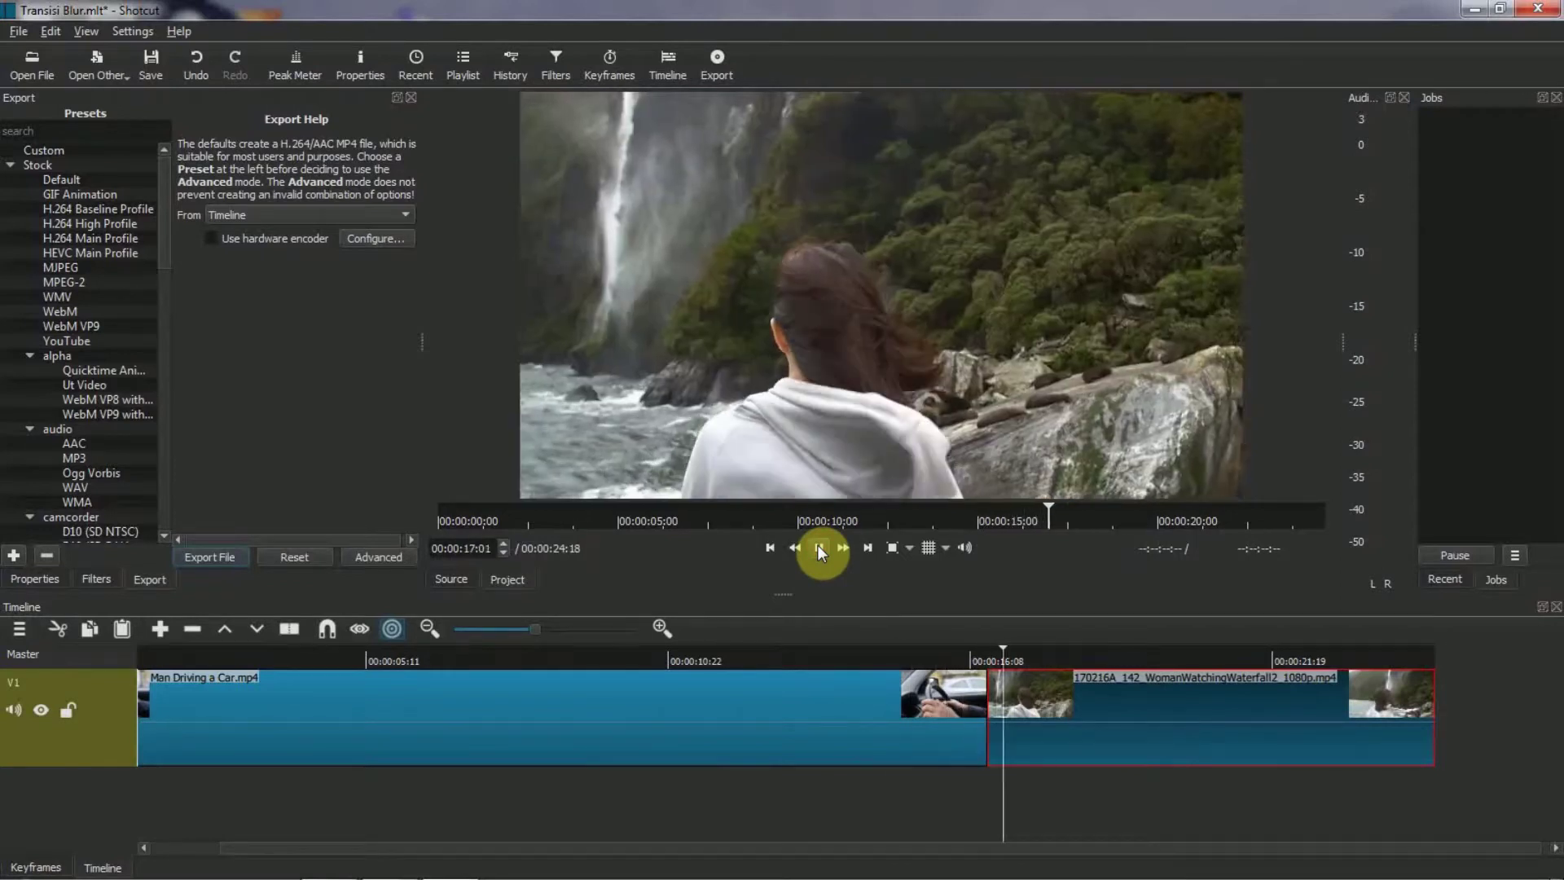
key(space)
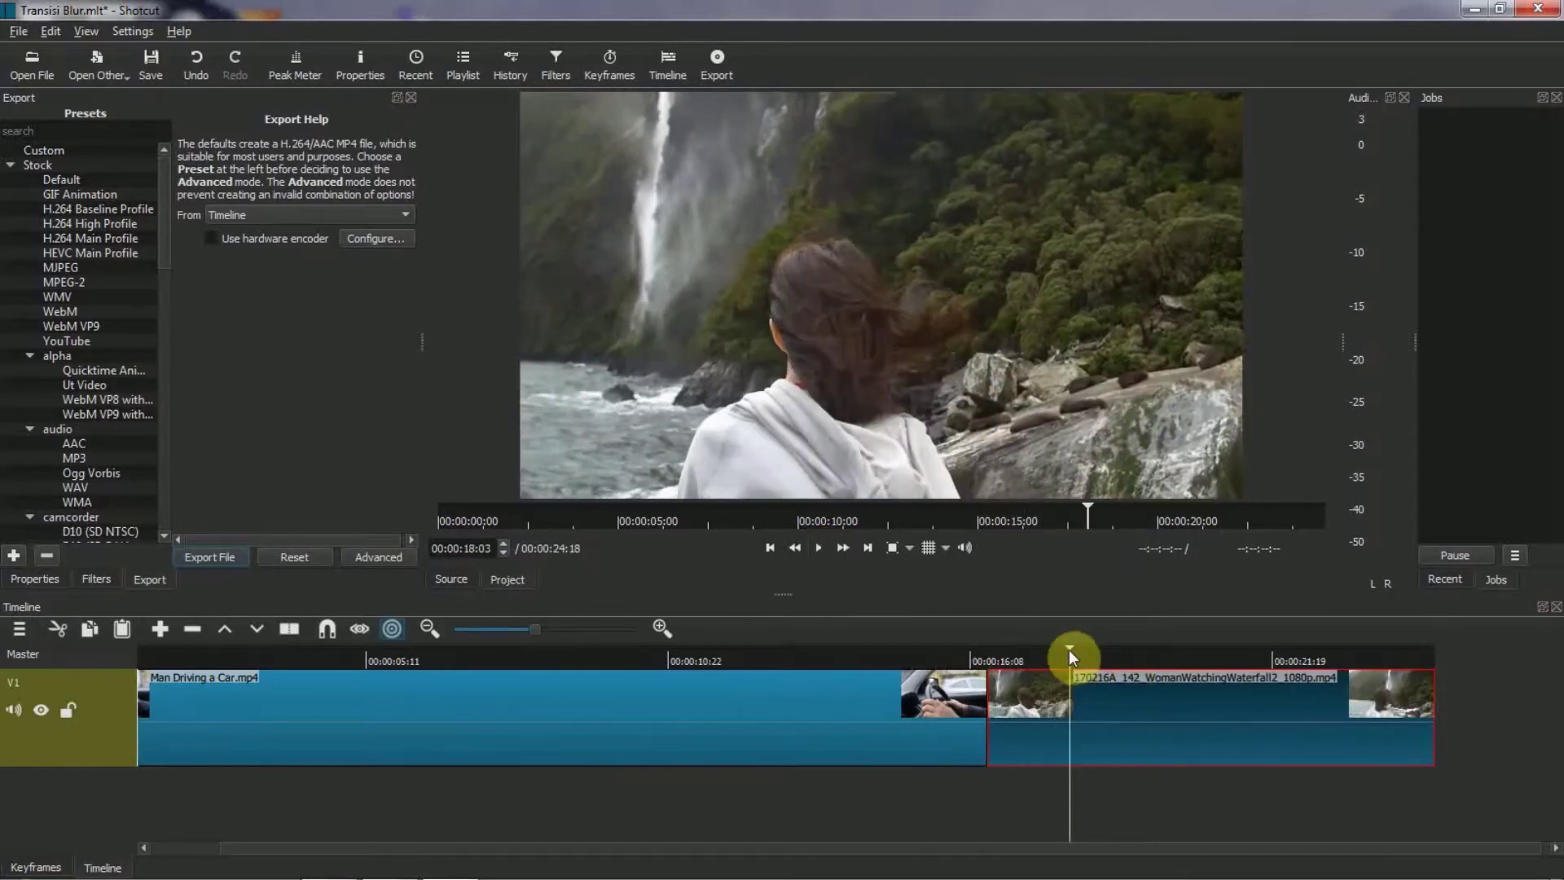
drag(1069, 649, 901, 674)
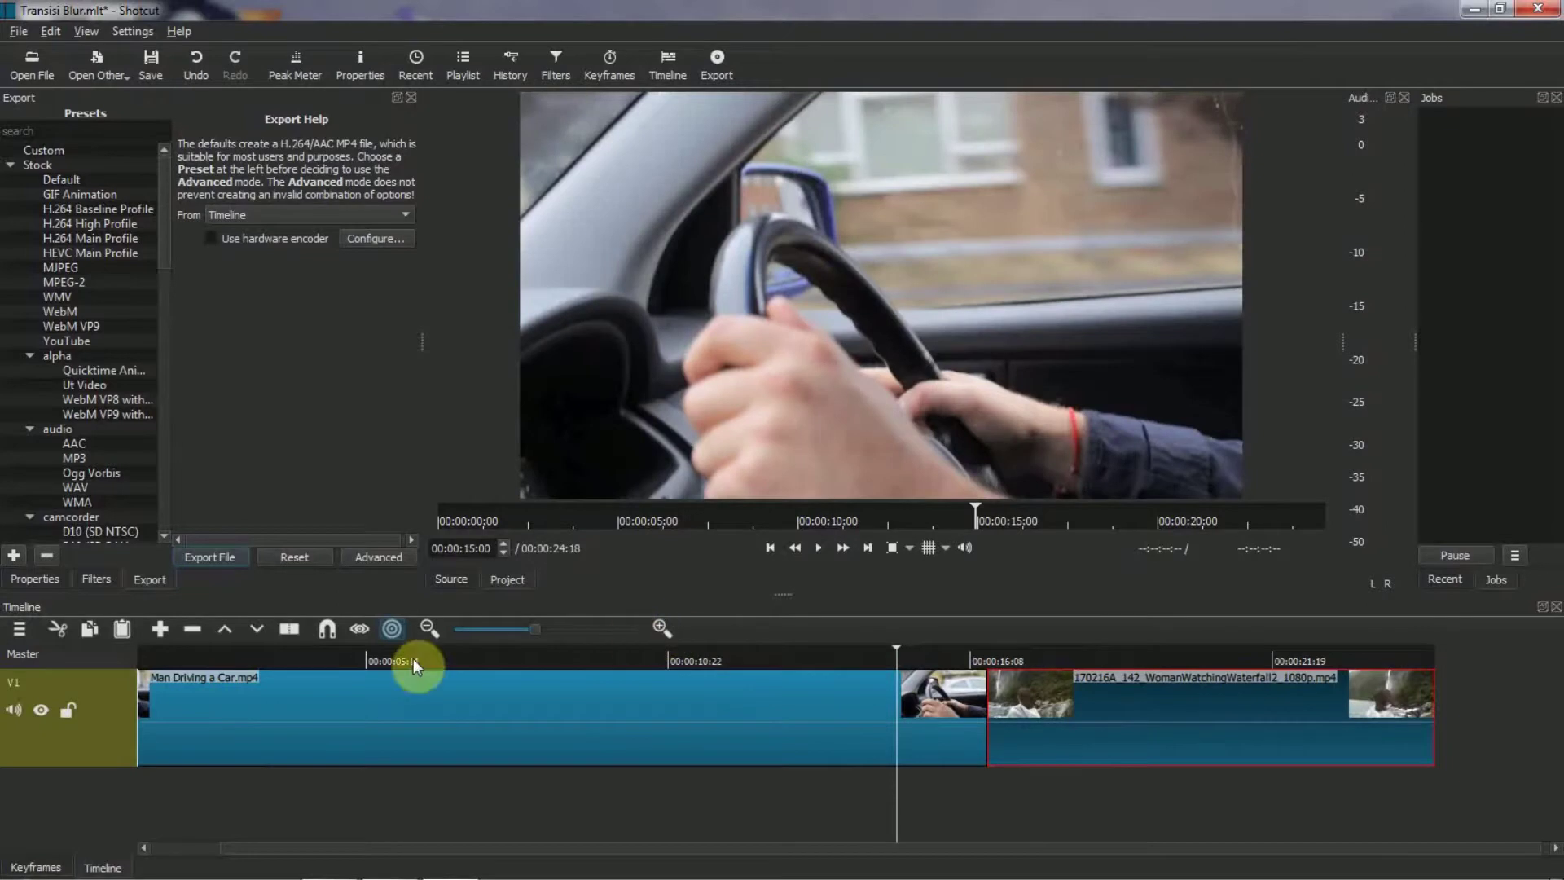
click(421, 627)
click(421, 627)
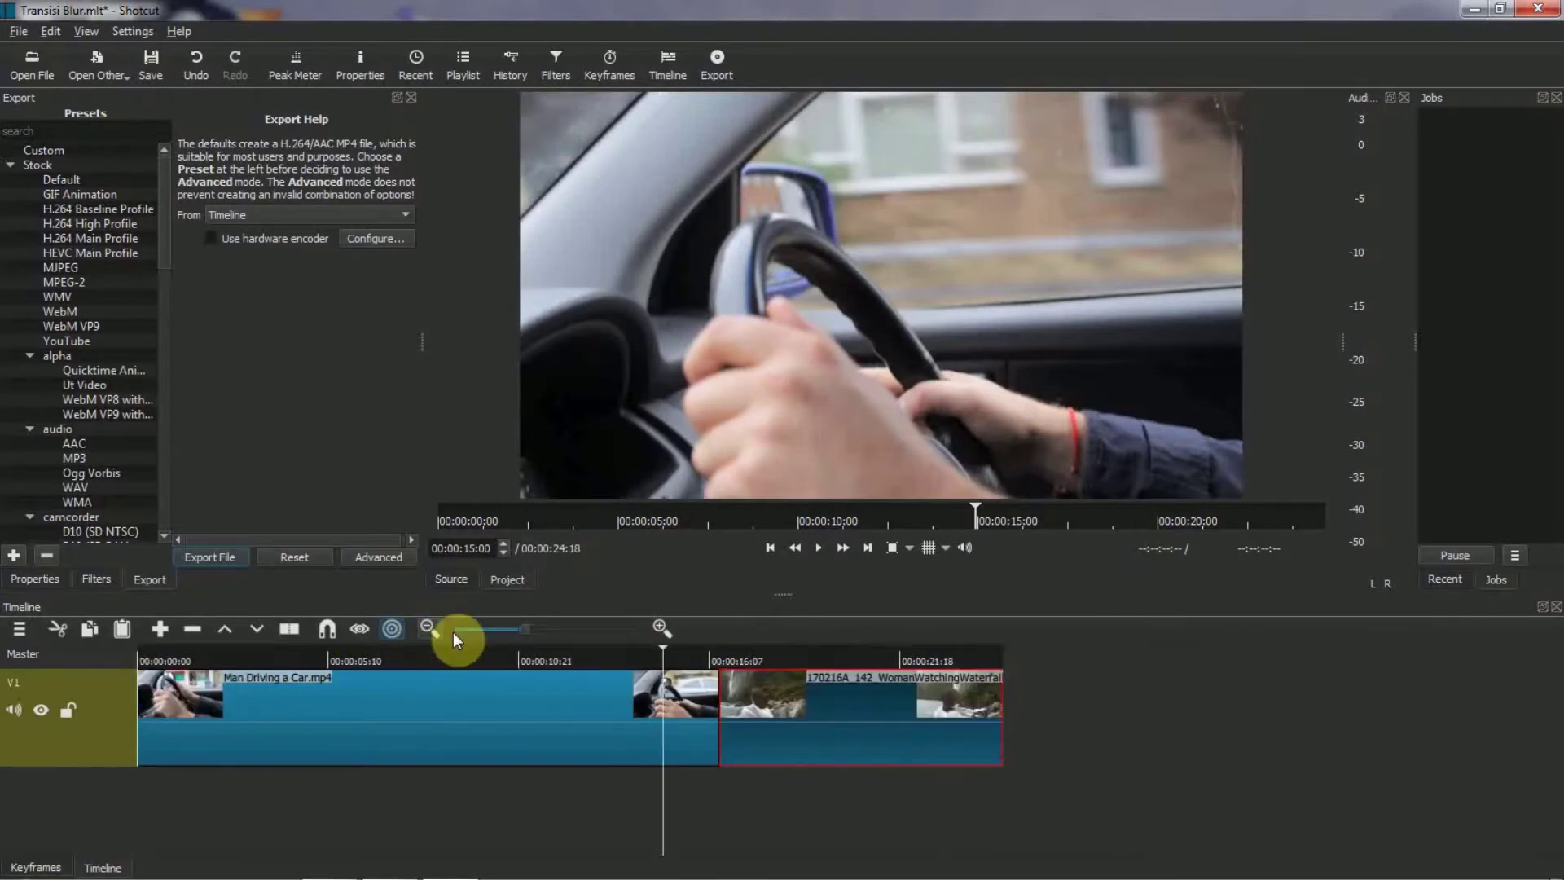
click(822, 550)
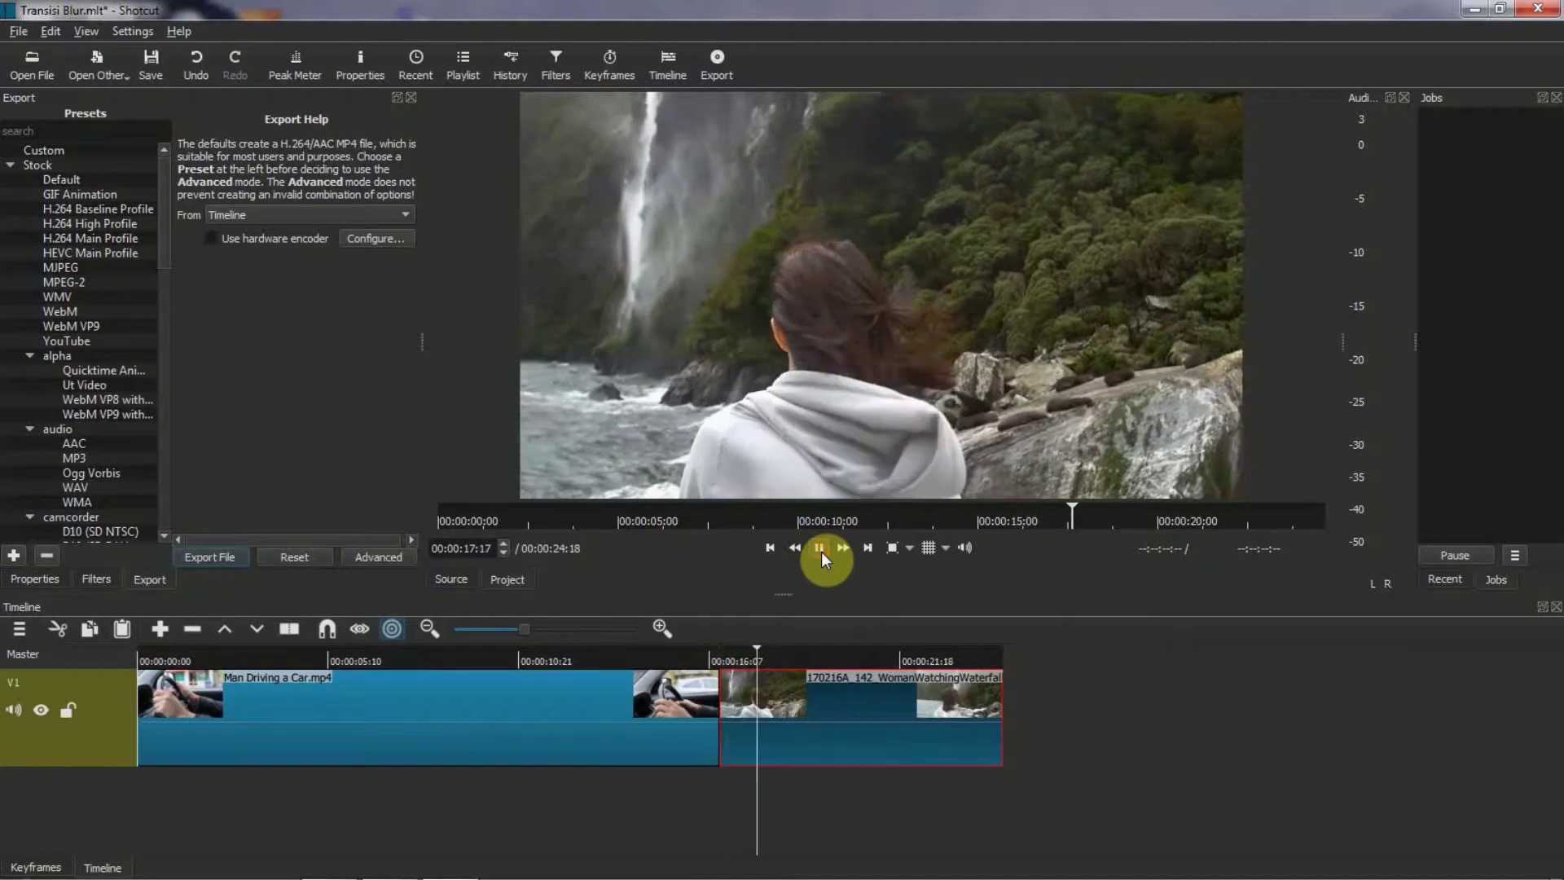
click(821, 551)
Move the playhead to about 00:00:14:12, select the driving clip and show its filters
click(646, 653)
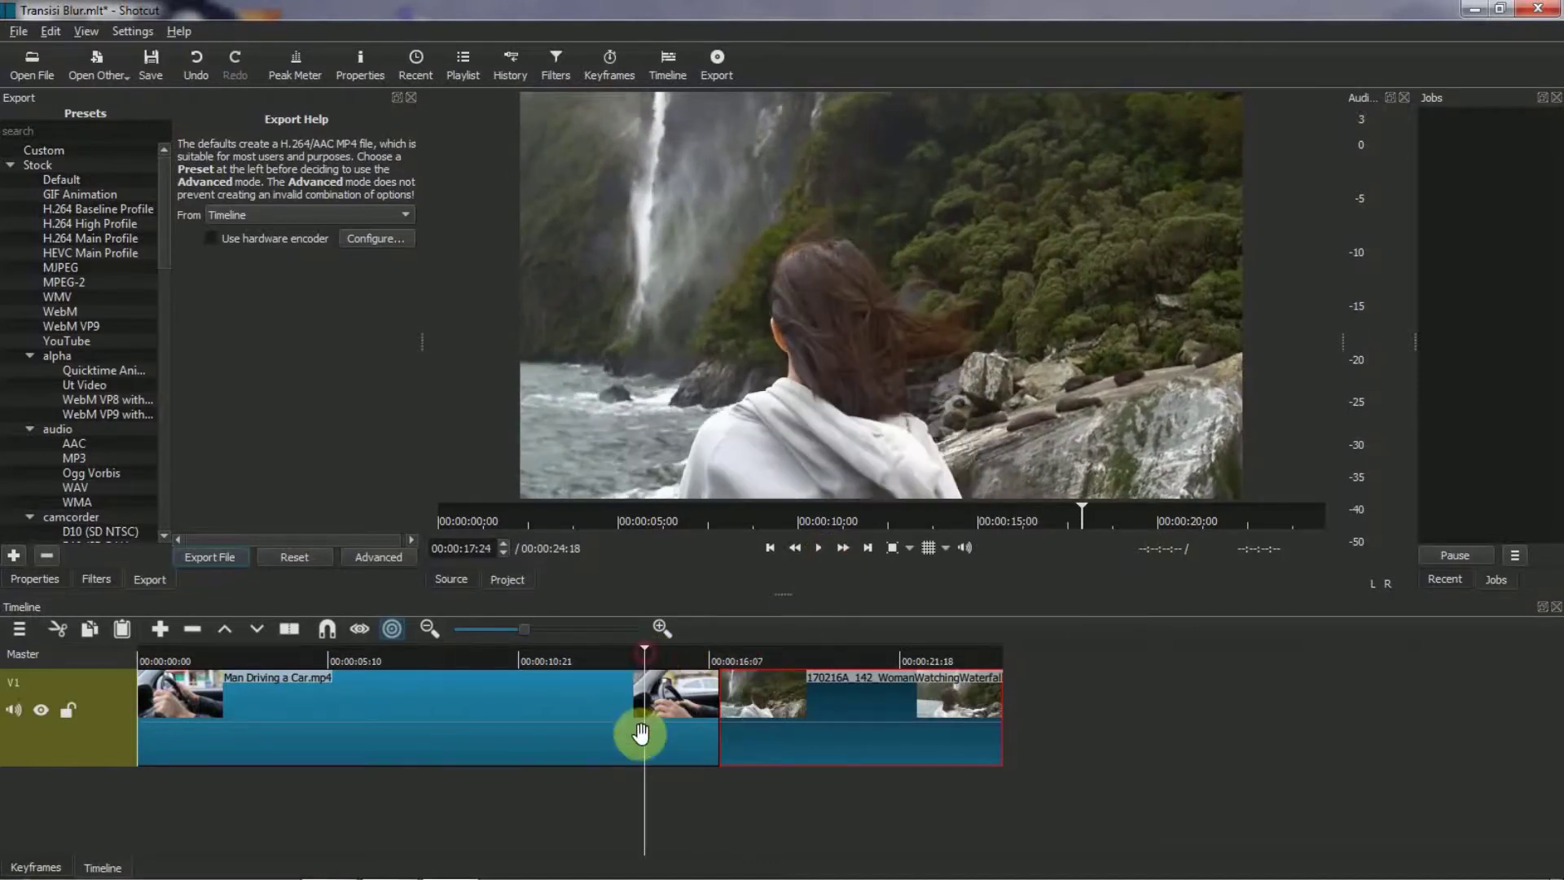
click(675, 751)
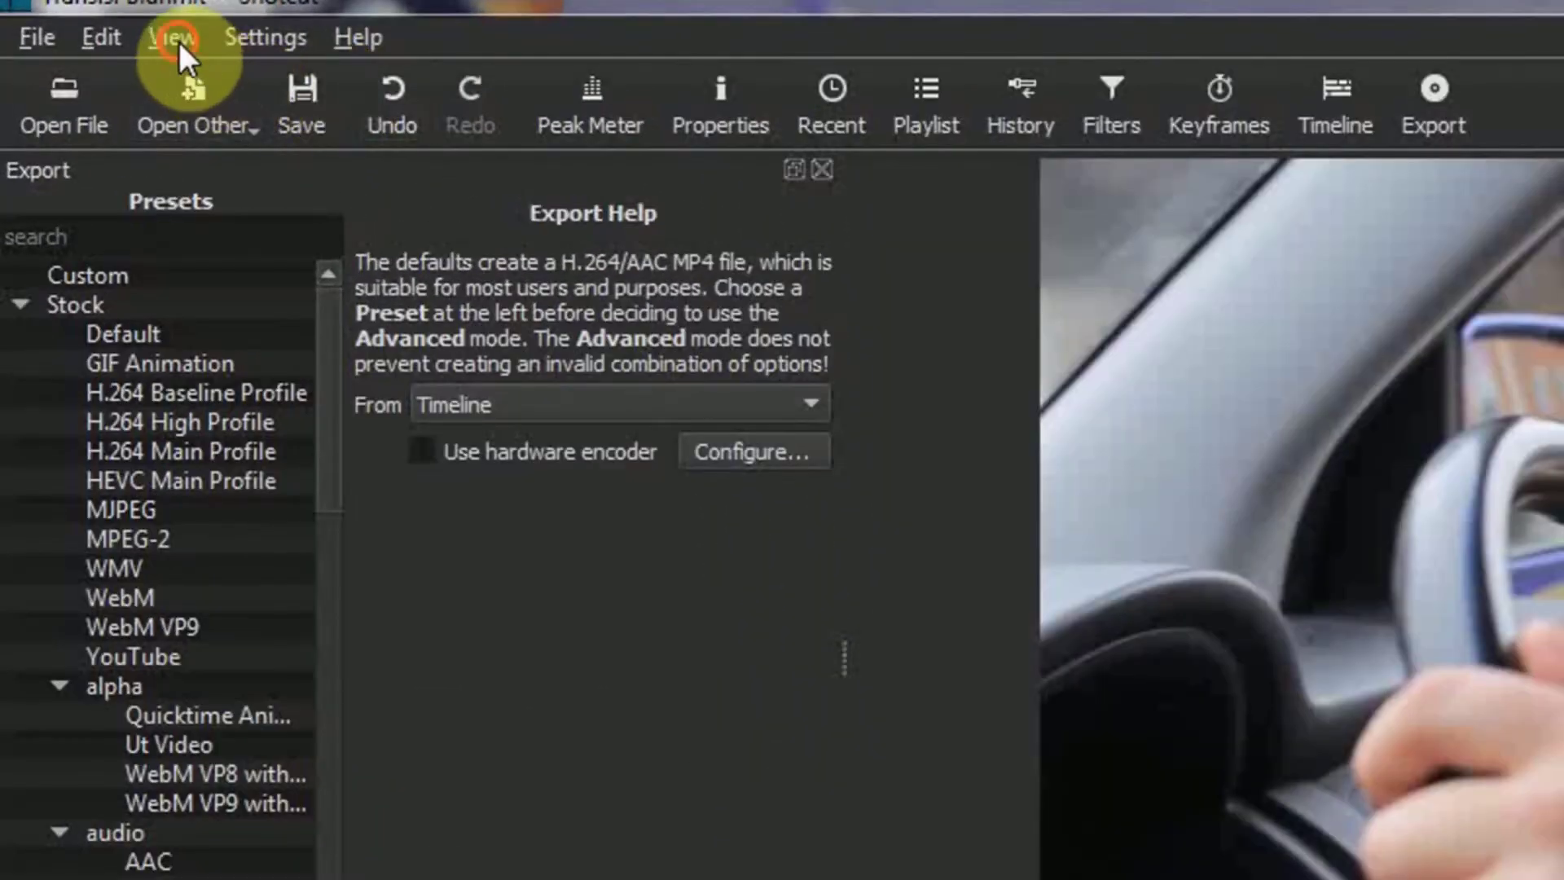
click(178, 42)
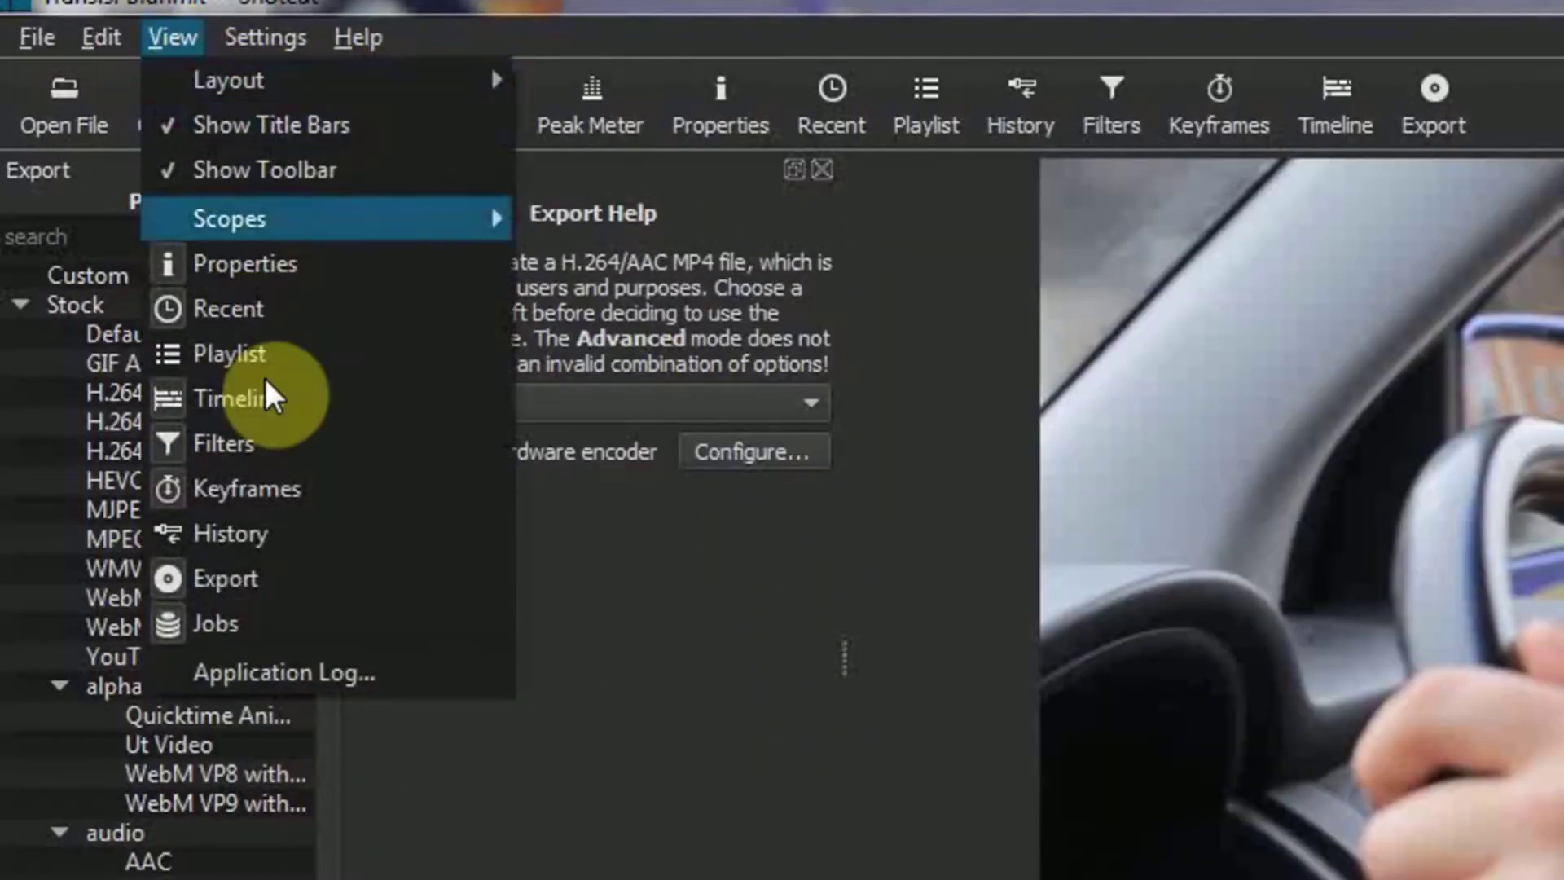
click(264, 453)
click(171, 35)
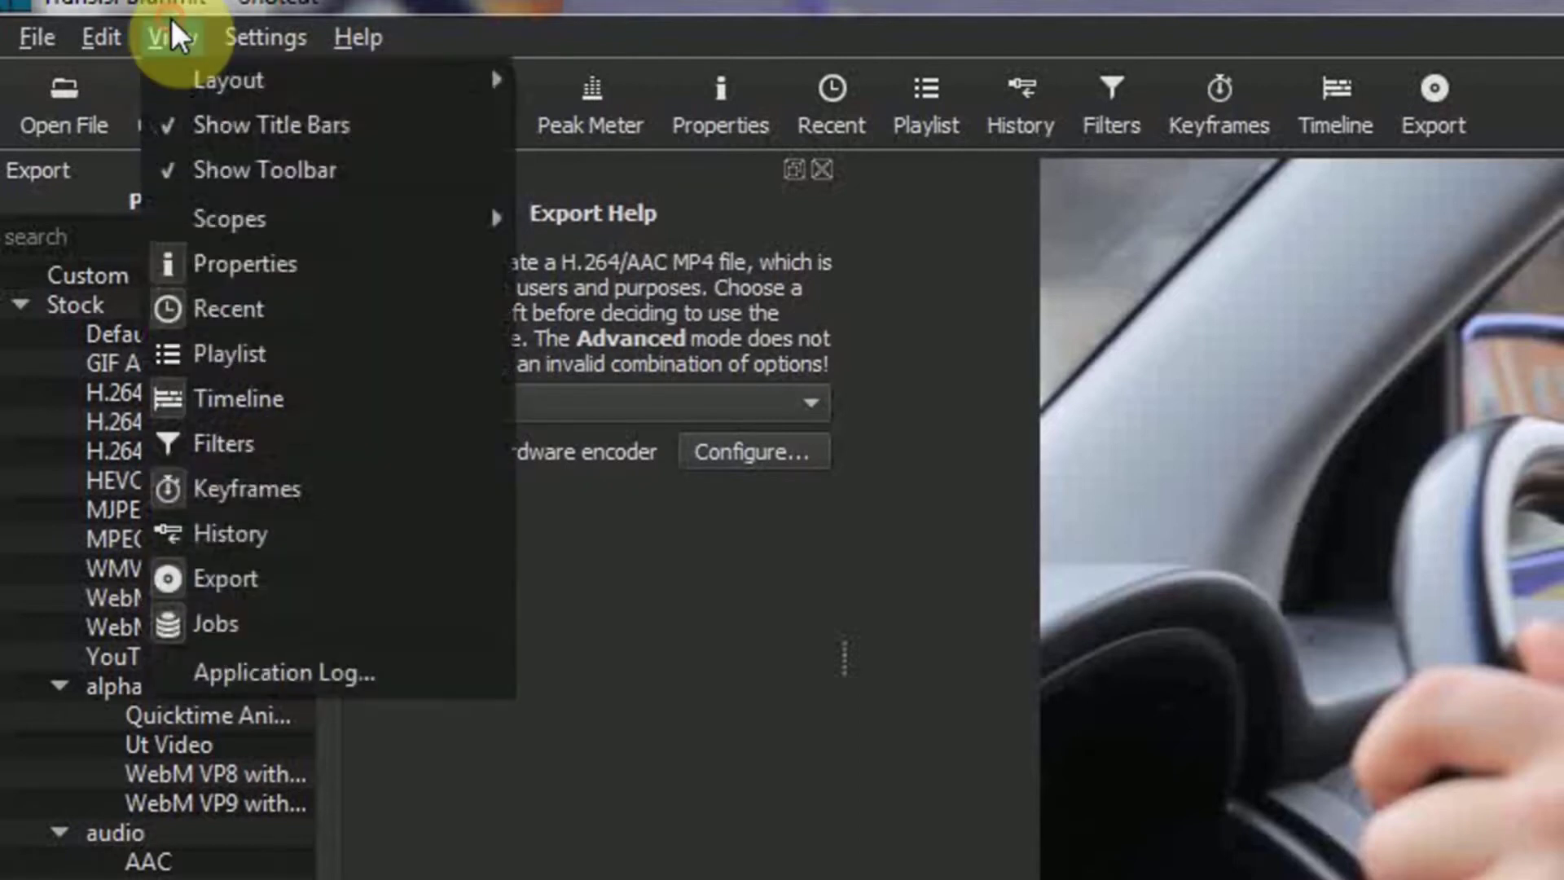
click(232, 448)
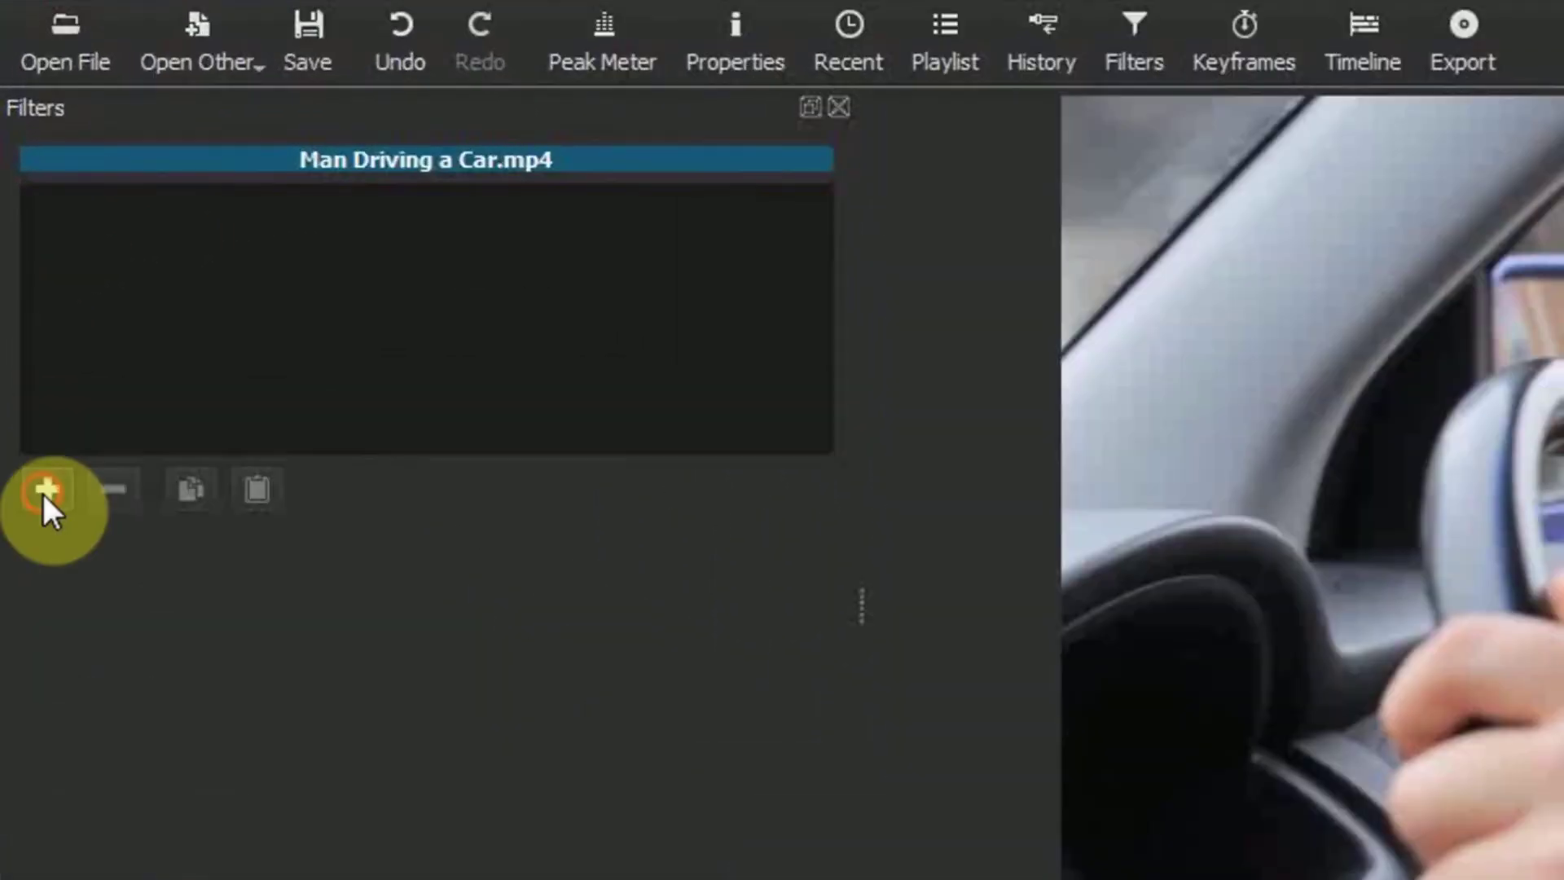
Find the Blur video filter and add it to the driving clip
click(23, 284)
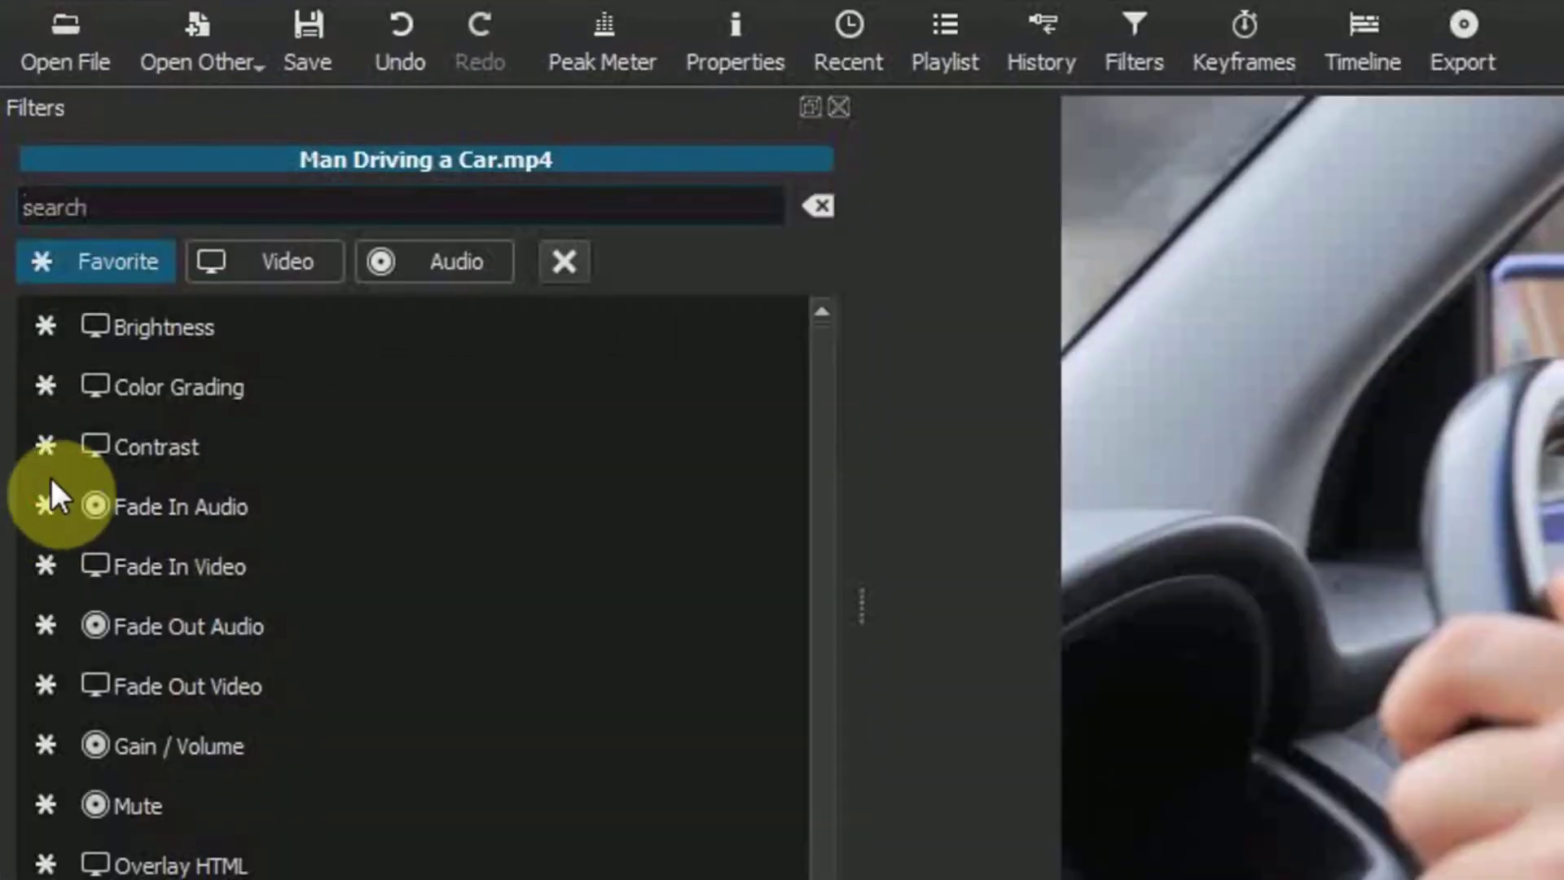
click(153, 201)
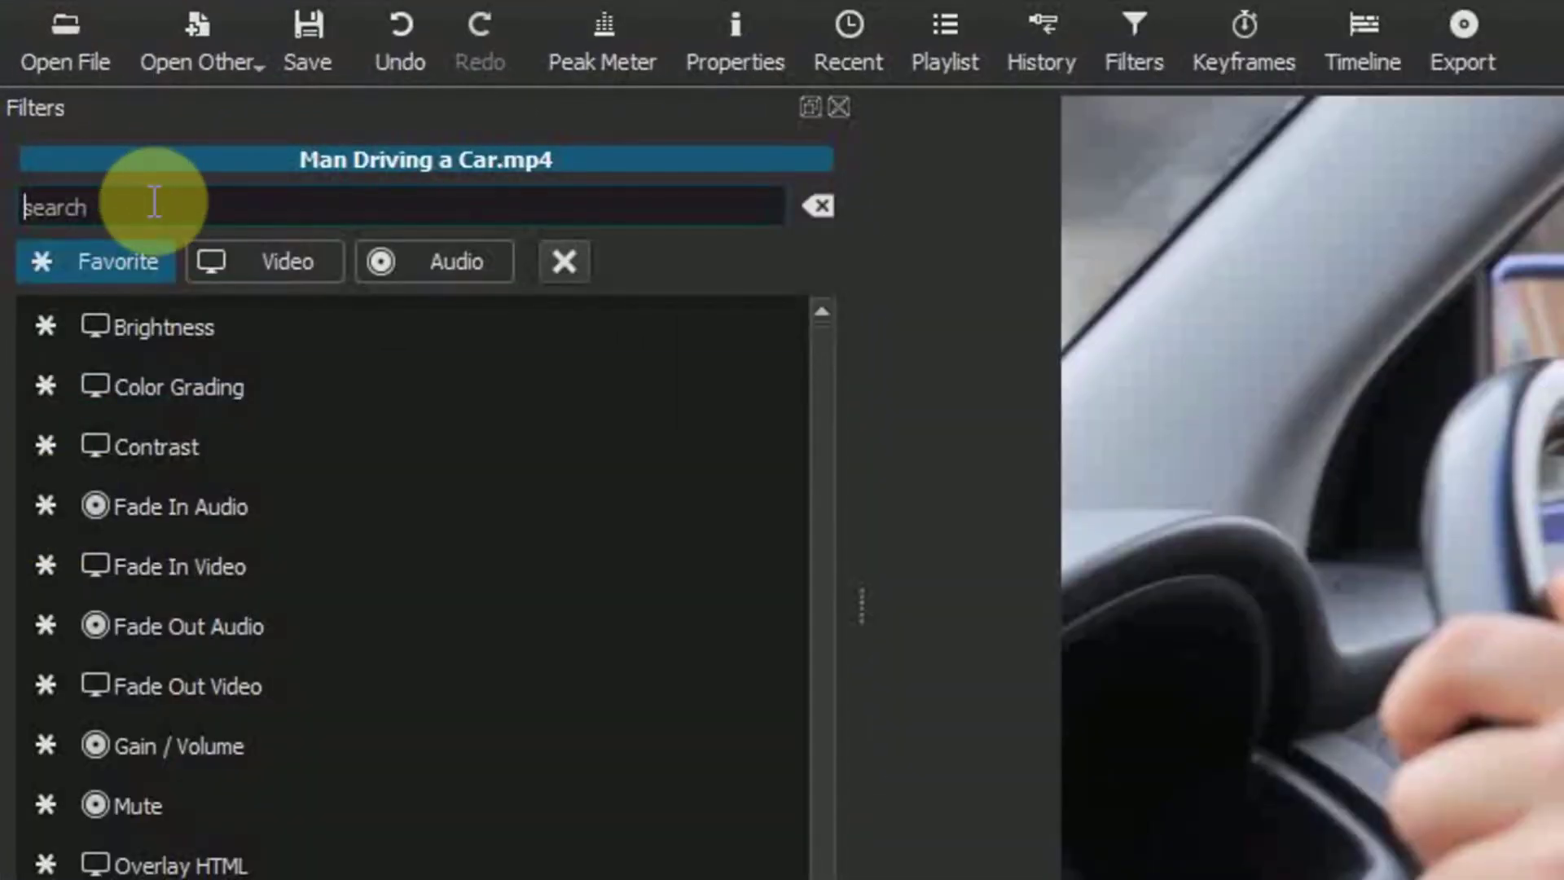
text(Blur)
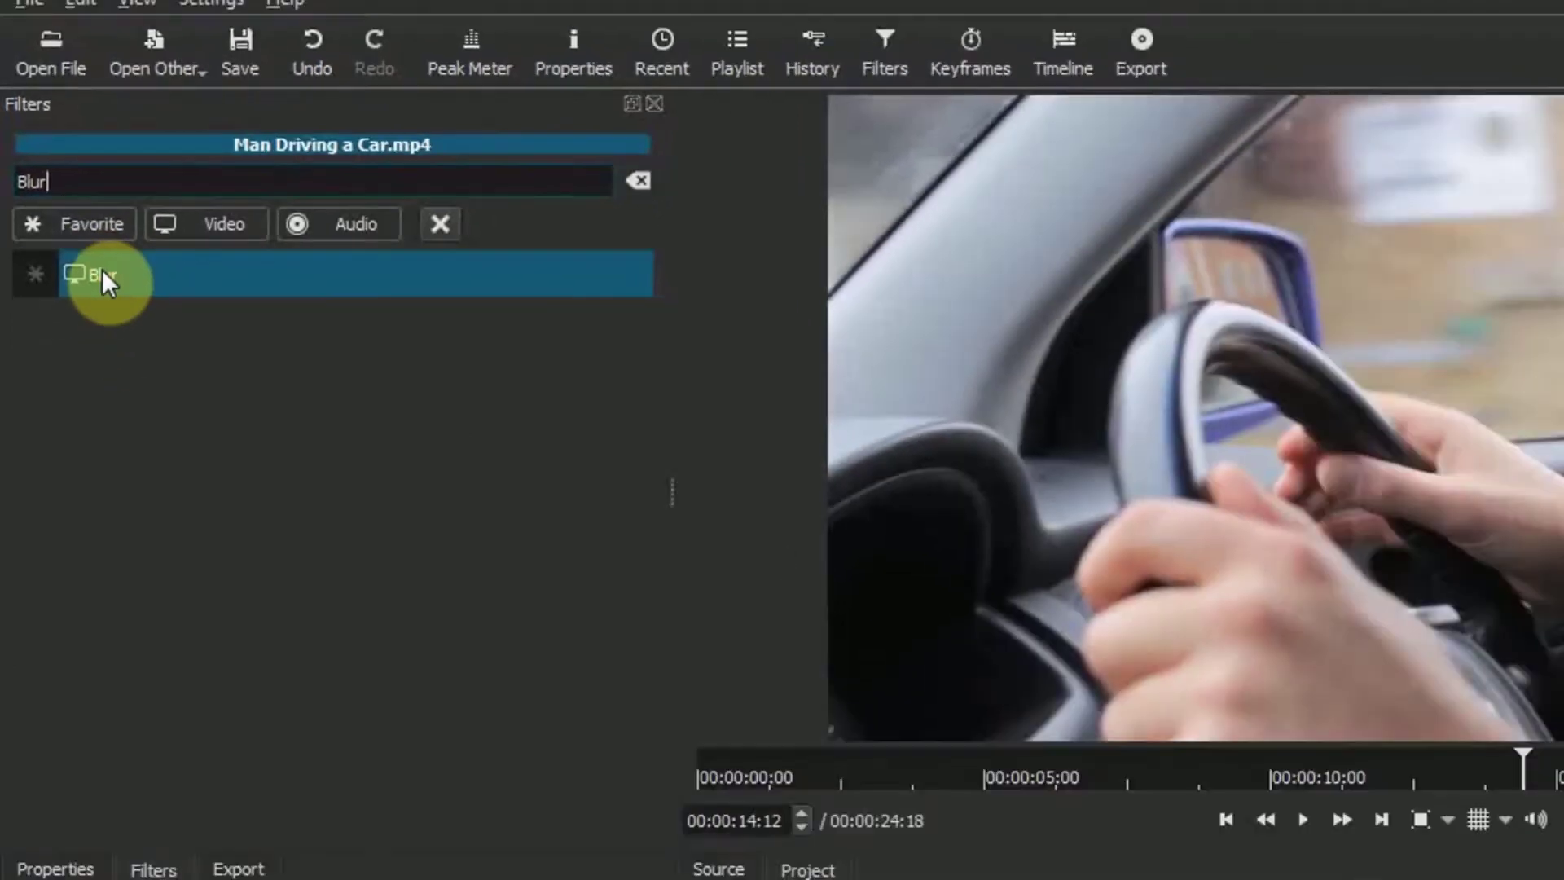
click(130, 323)
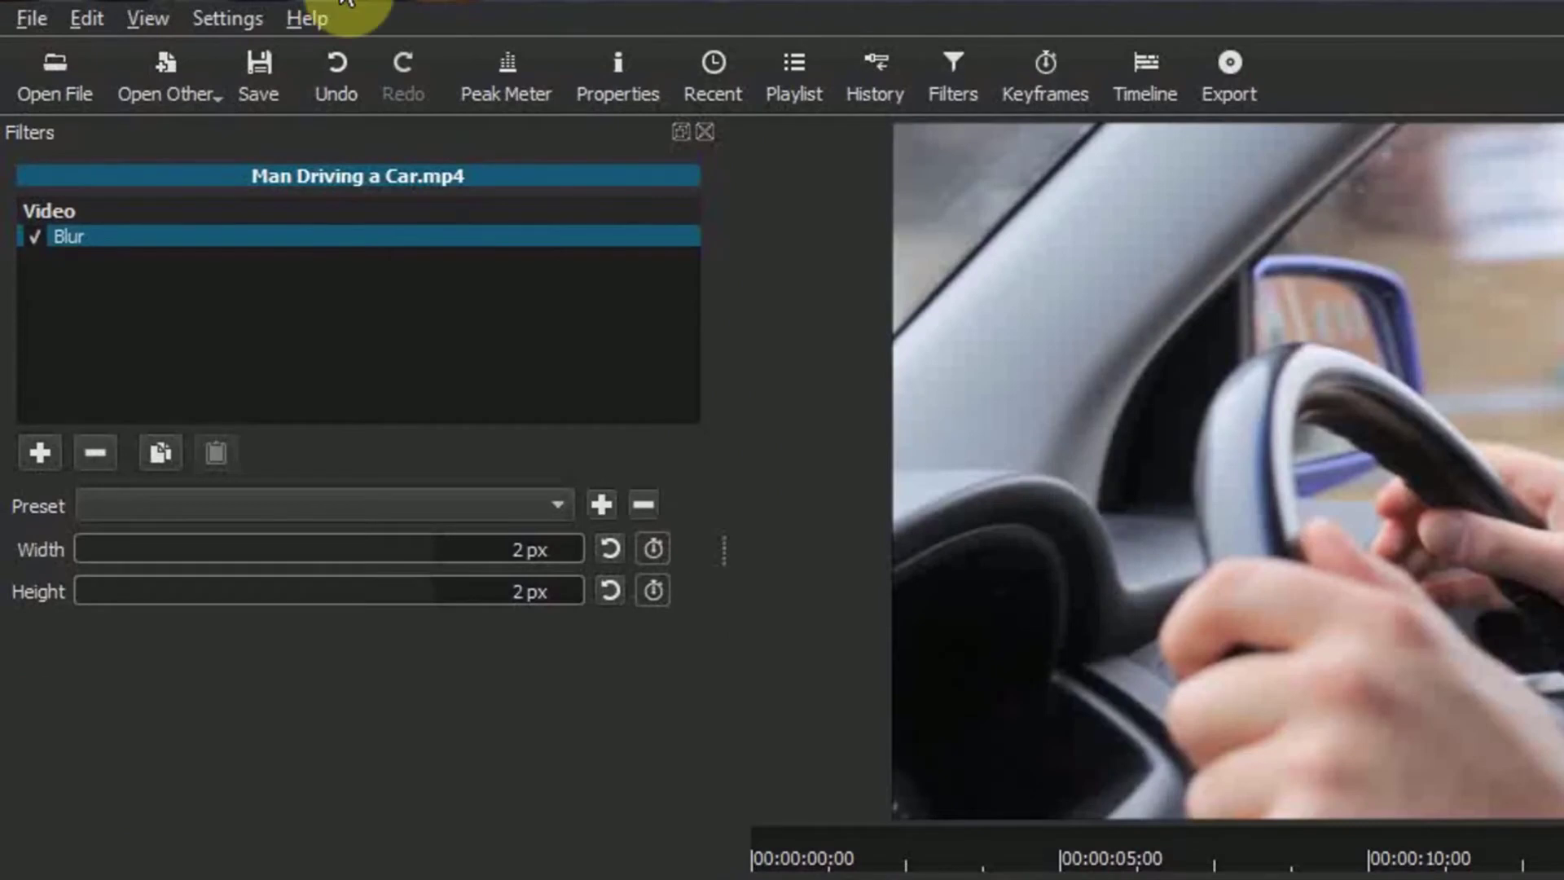
Show the keyframes of the driving clip's Blur filter
click(145, 15)
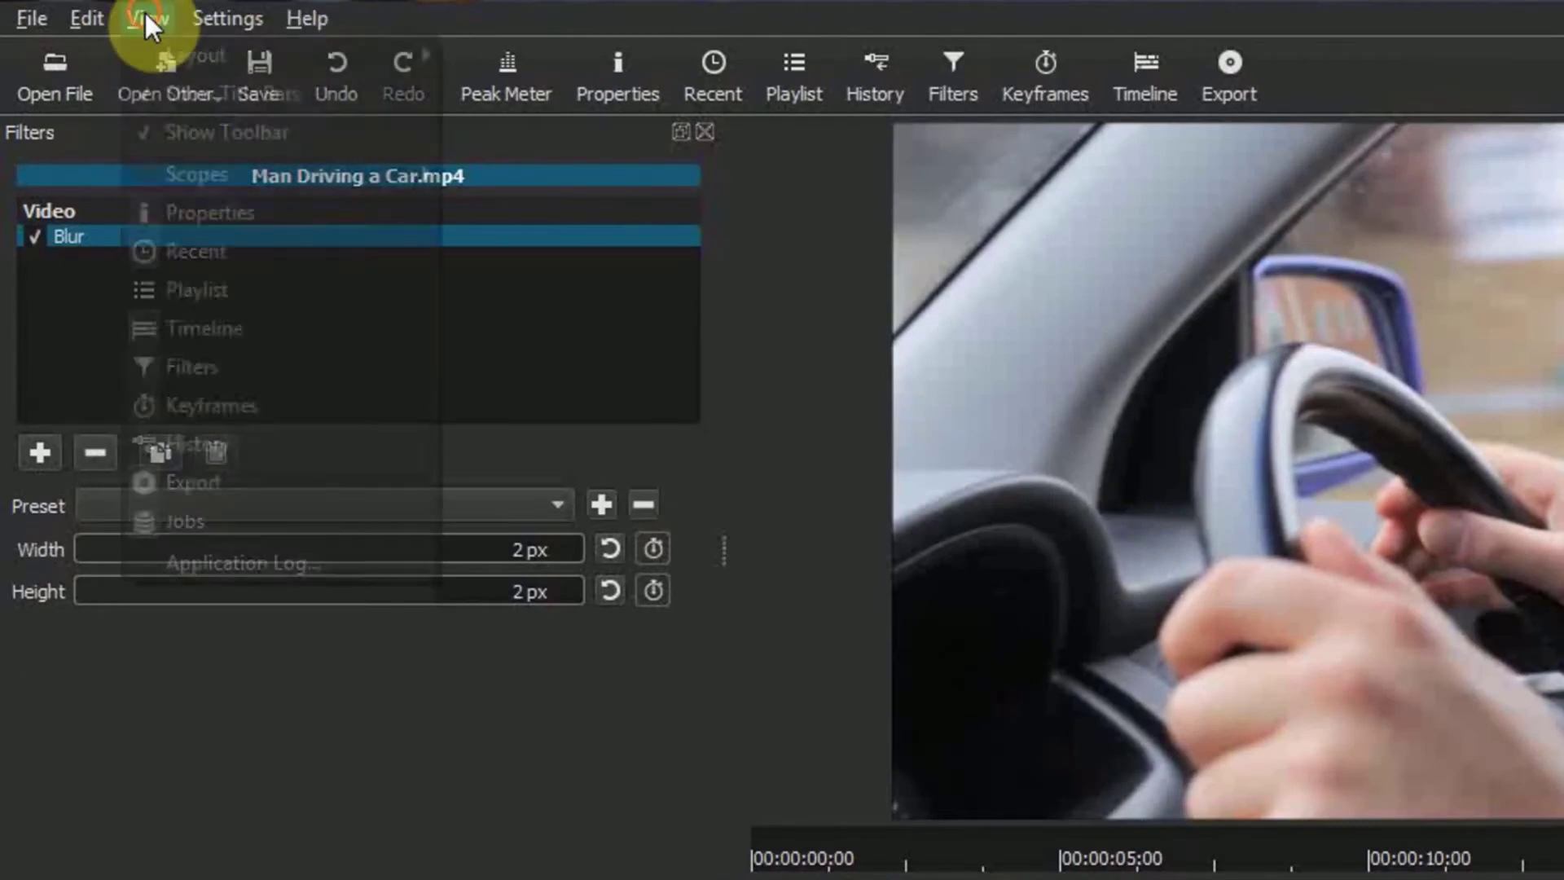
click(209, 404)
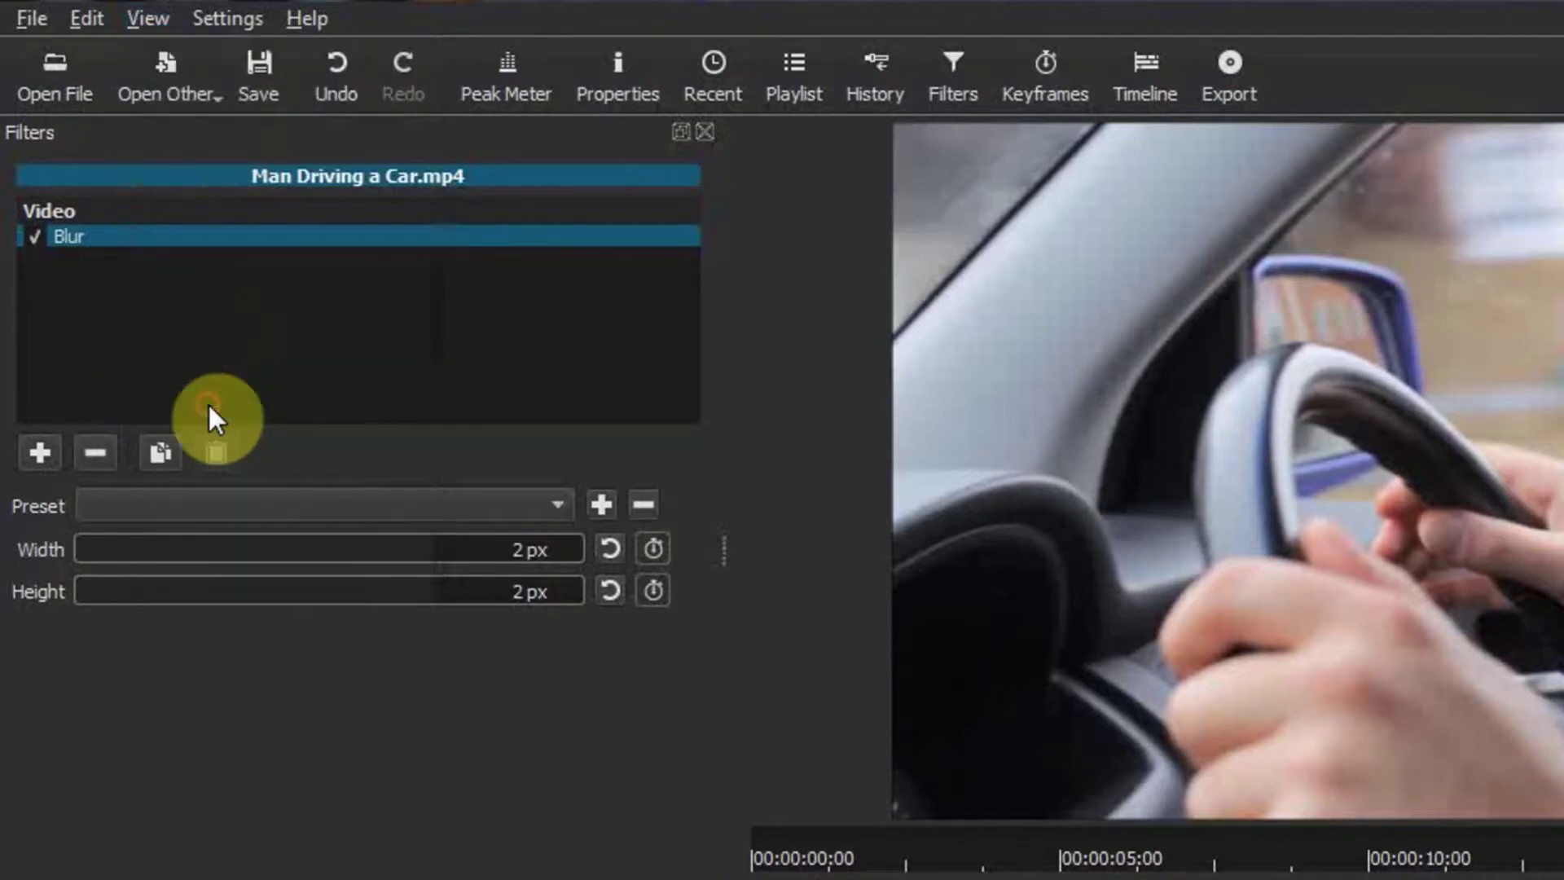
click(136, 18)
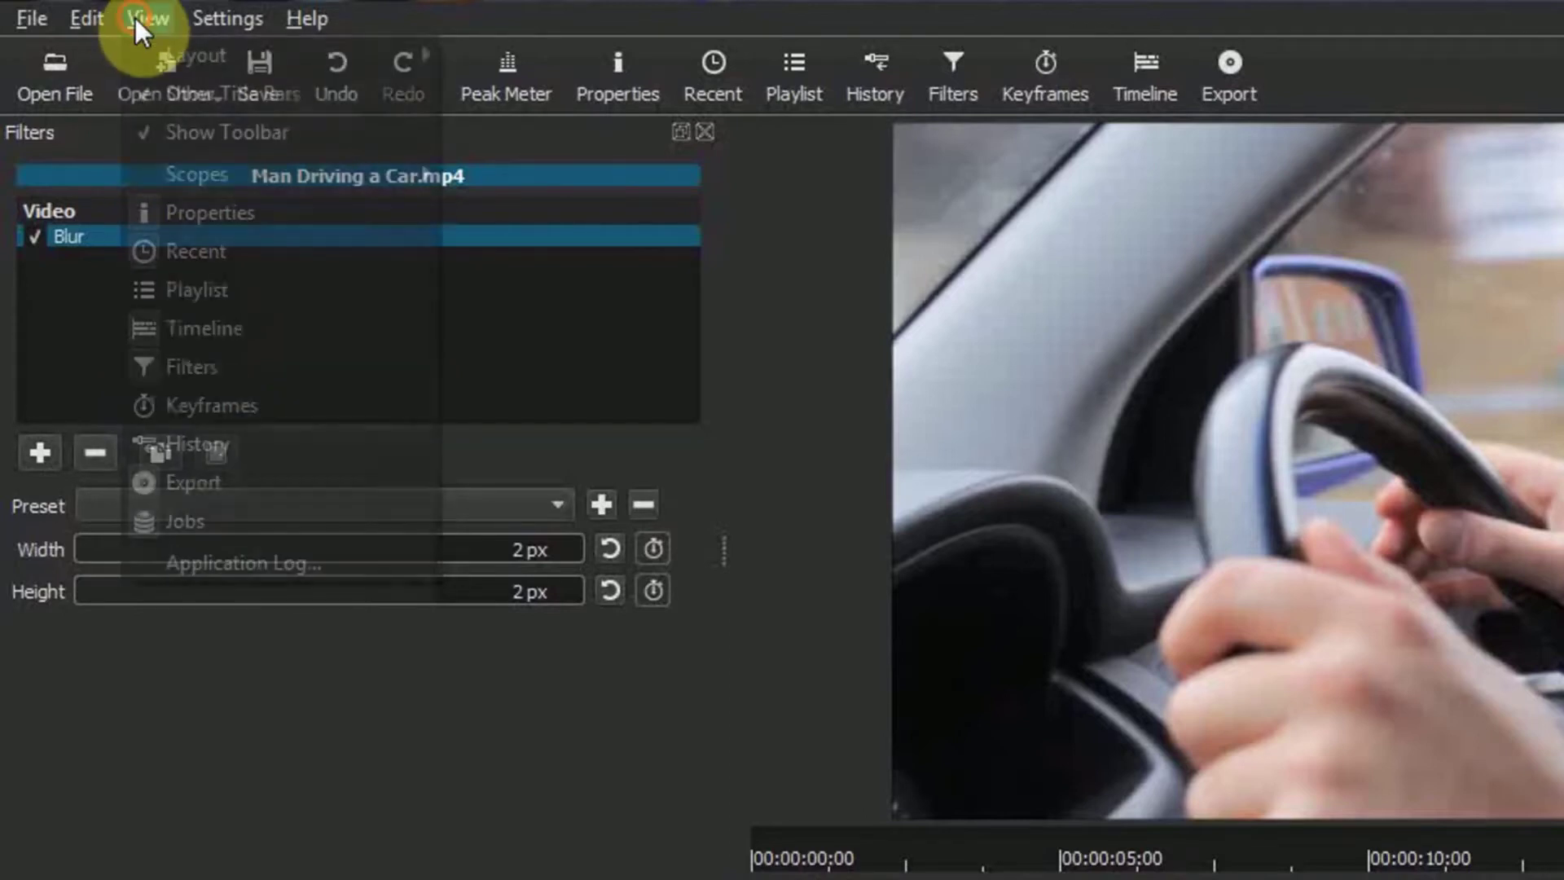
click(207, 414)
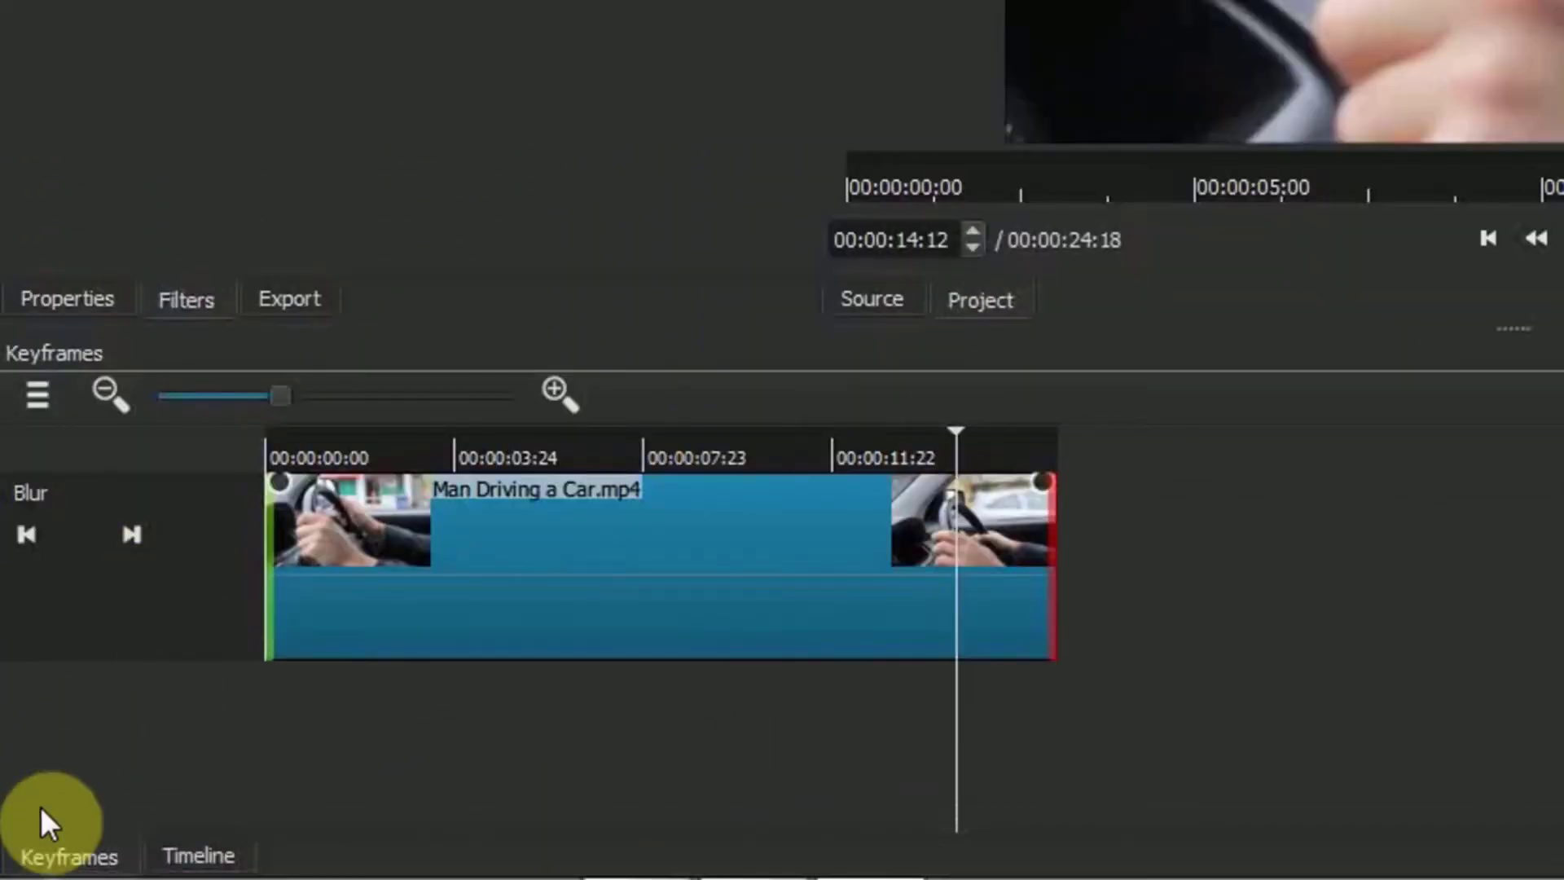
In the Blur filter's keyframes, extend the ramp at the end of the driving clip to about 06:15
click(196, 860)
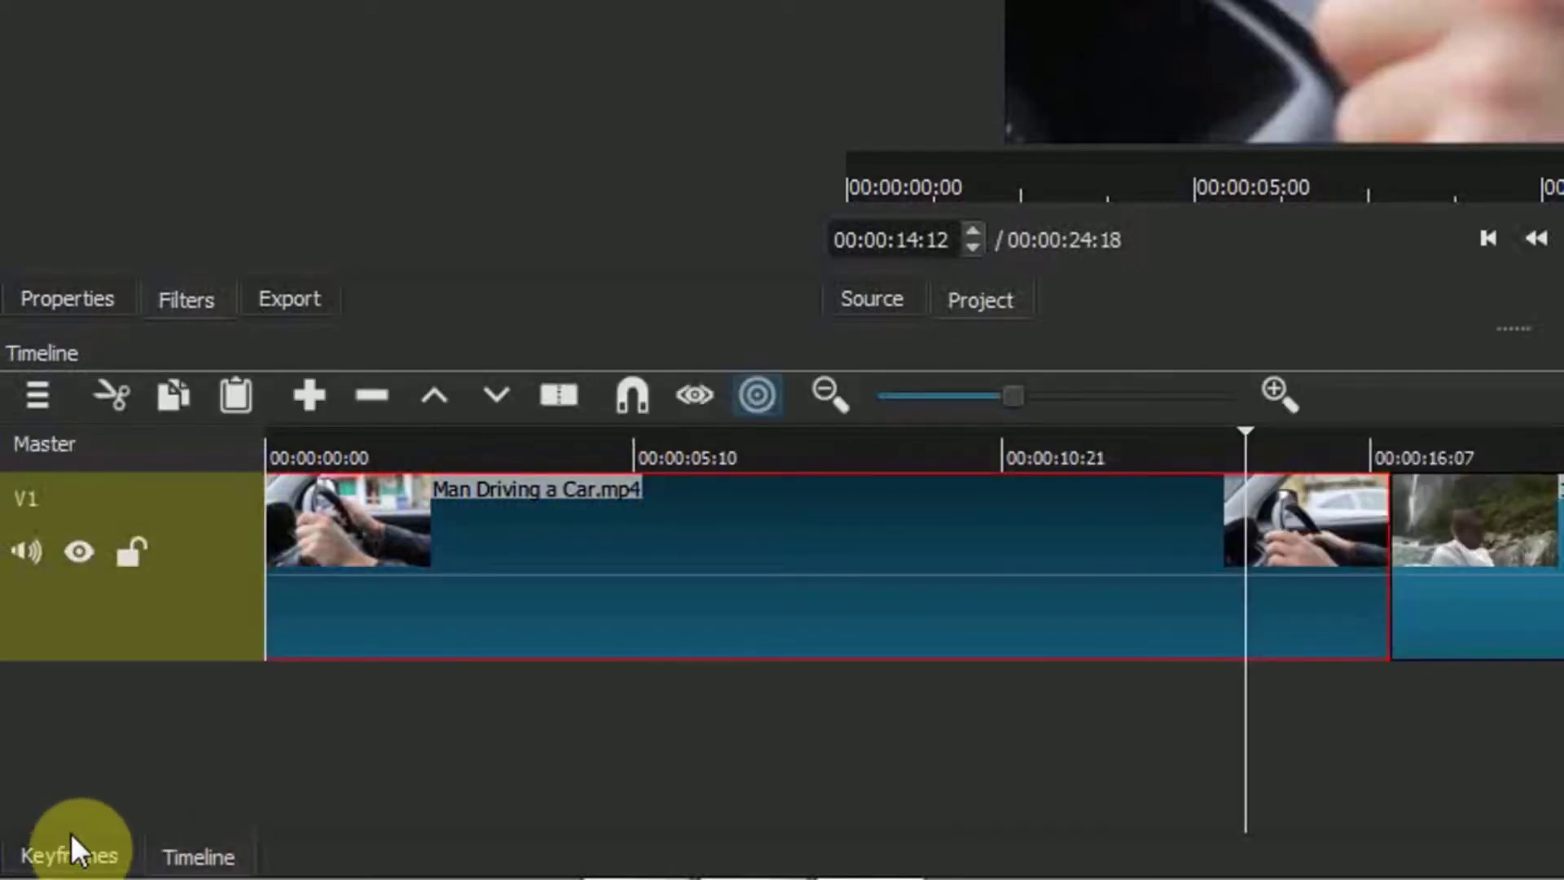
click(69, 862)
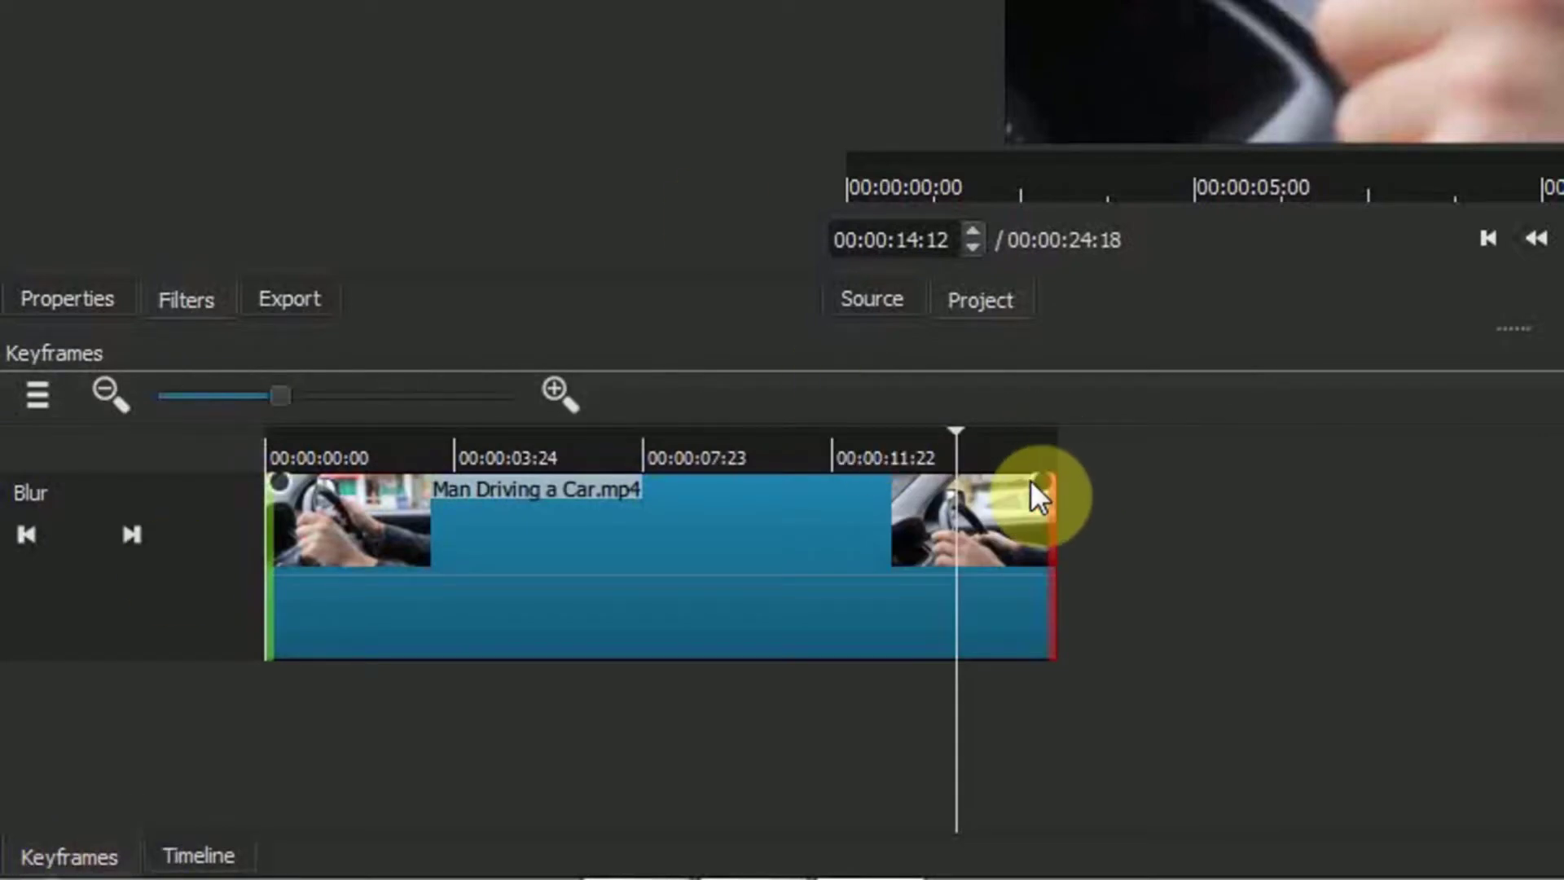
drag(1048, 497, 743, 573)
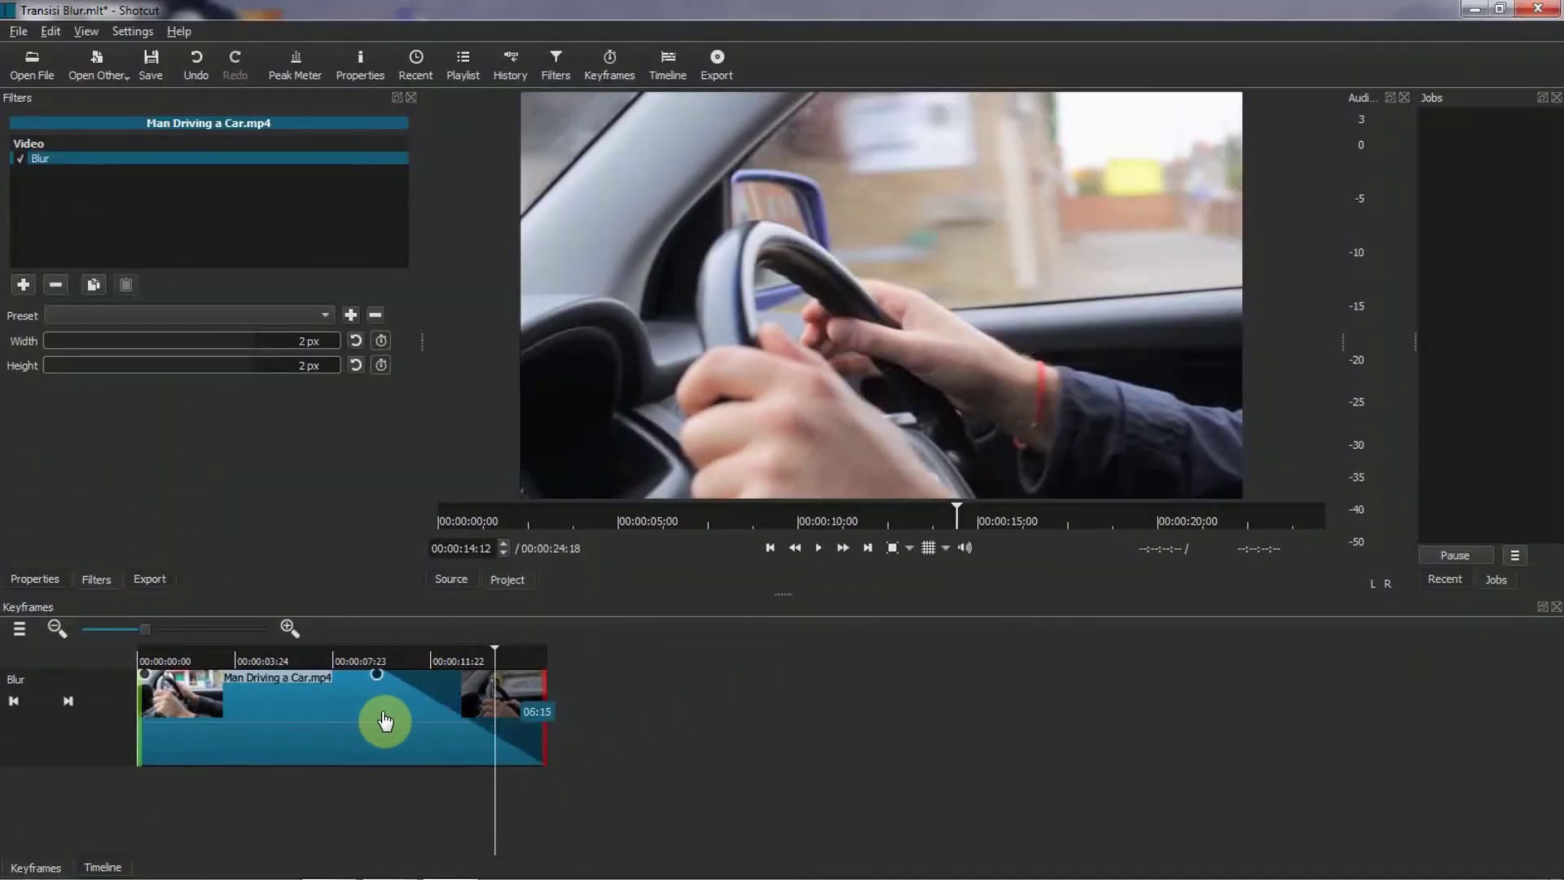
Move the playhead to the end of the driving clip and set its Blur width to 60 px
drag(385, 721, 575, 659)
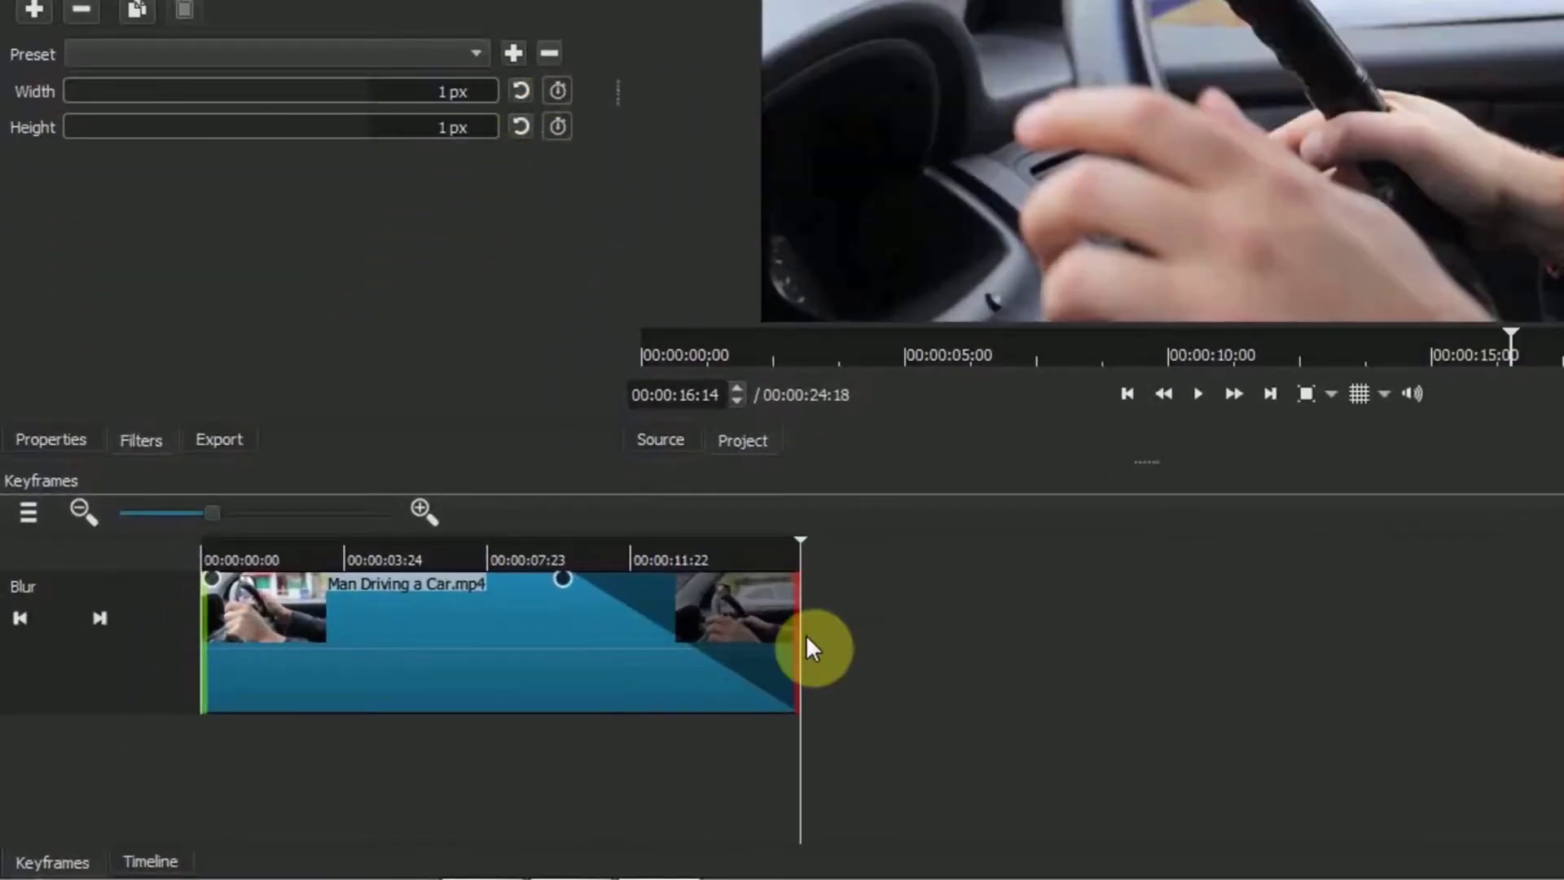
click(462, 93)
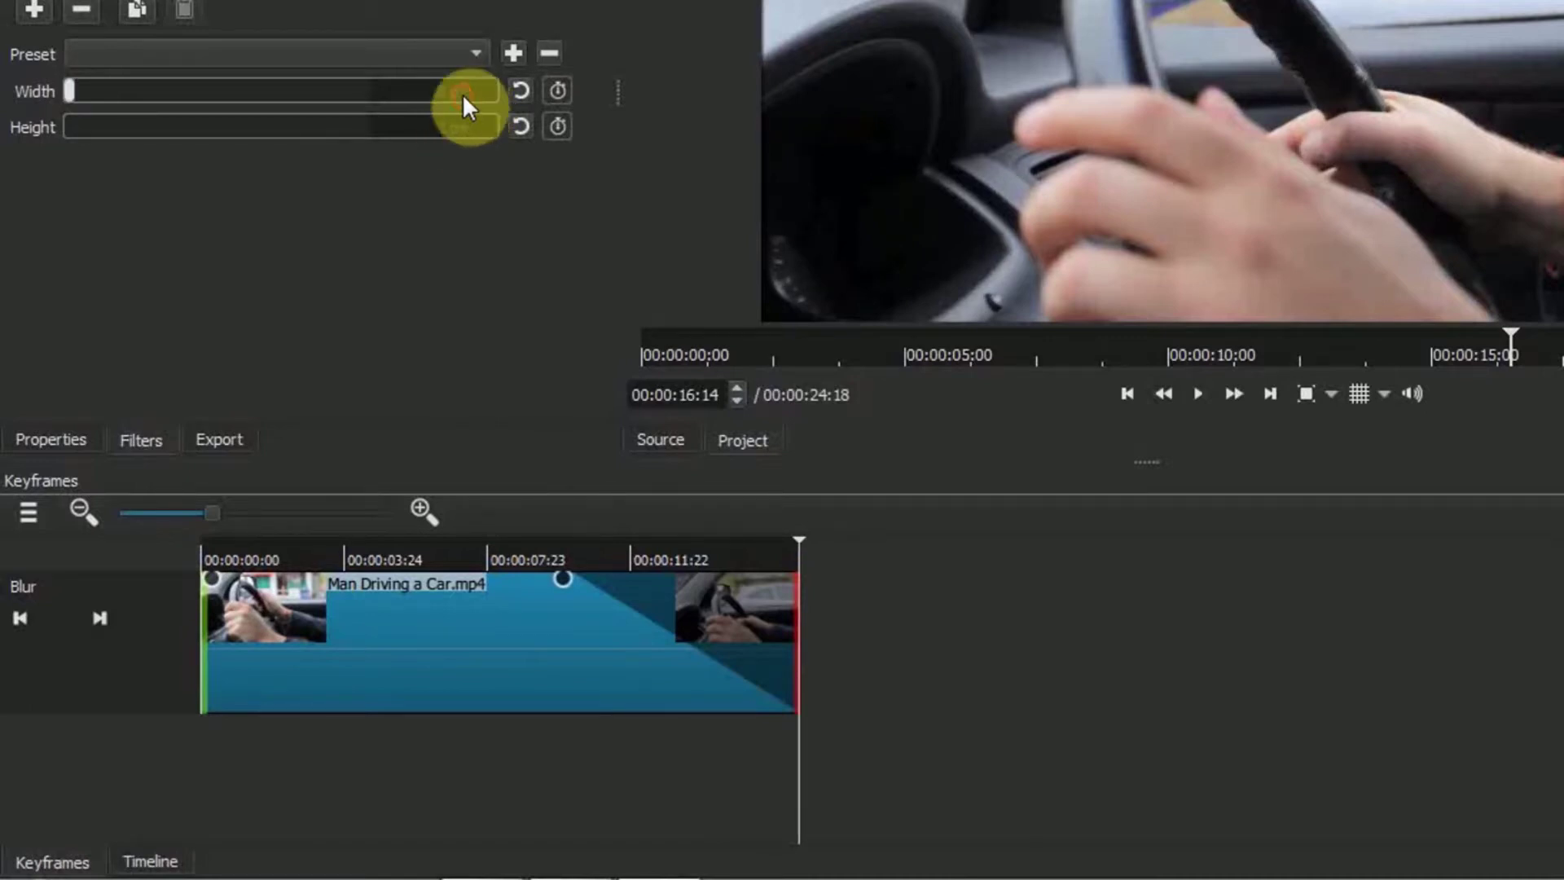
click(800, 544)
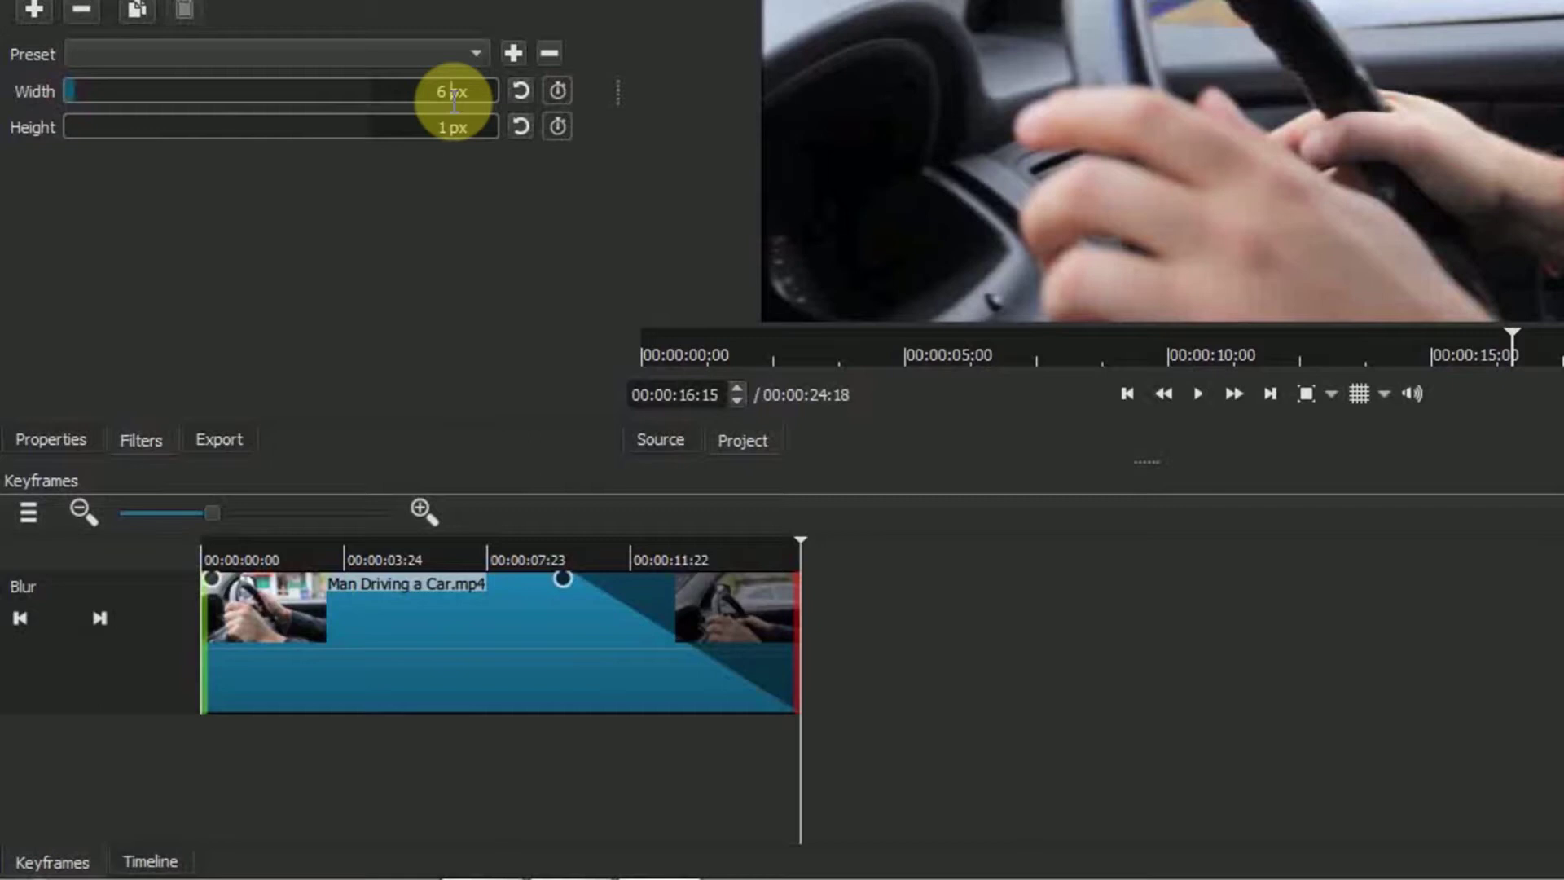
click(154, 90)
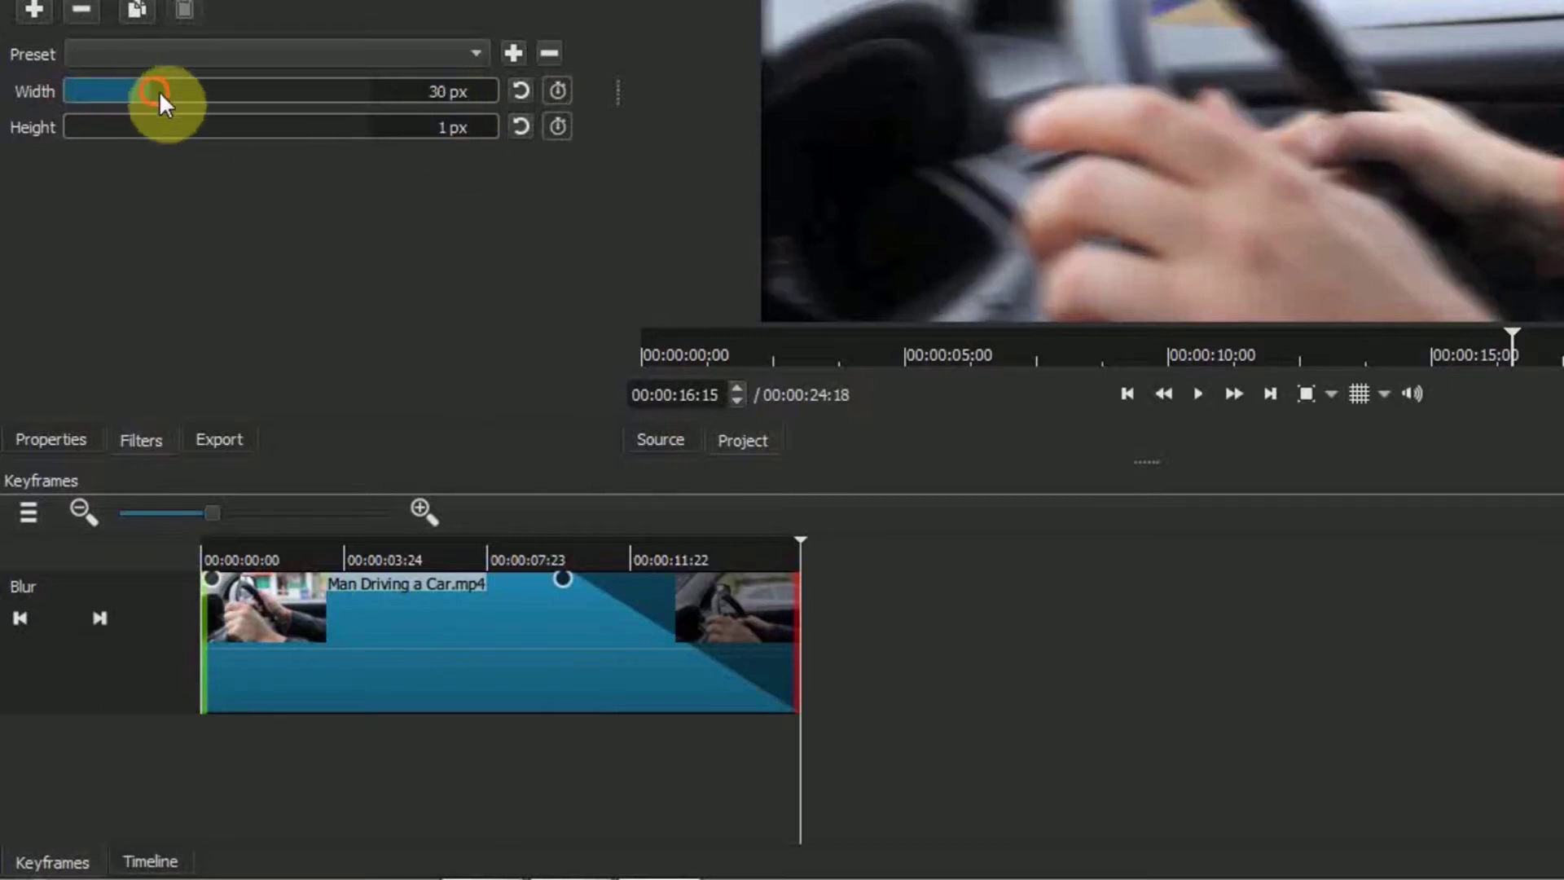
drag(159, 90, 250, 101)
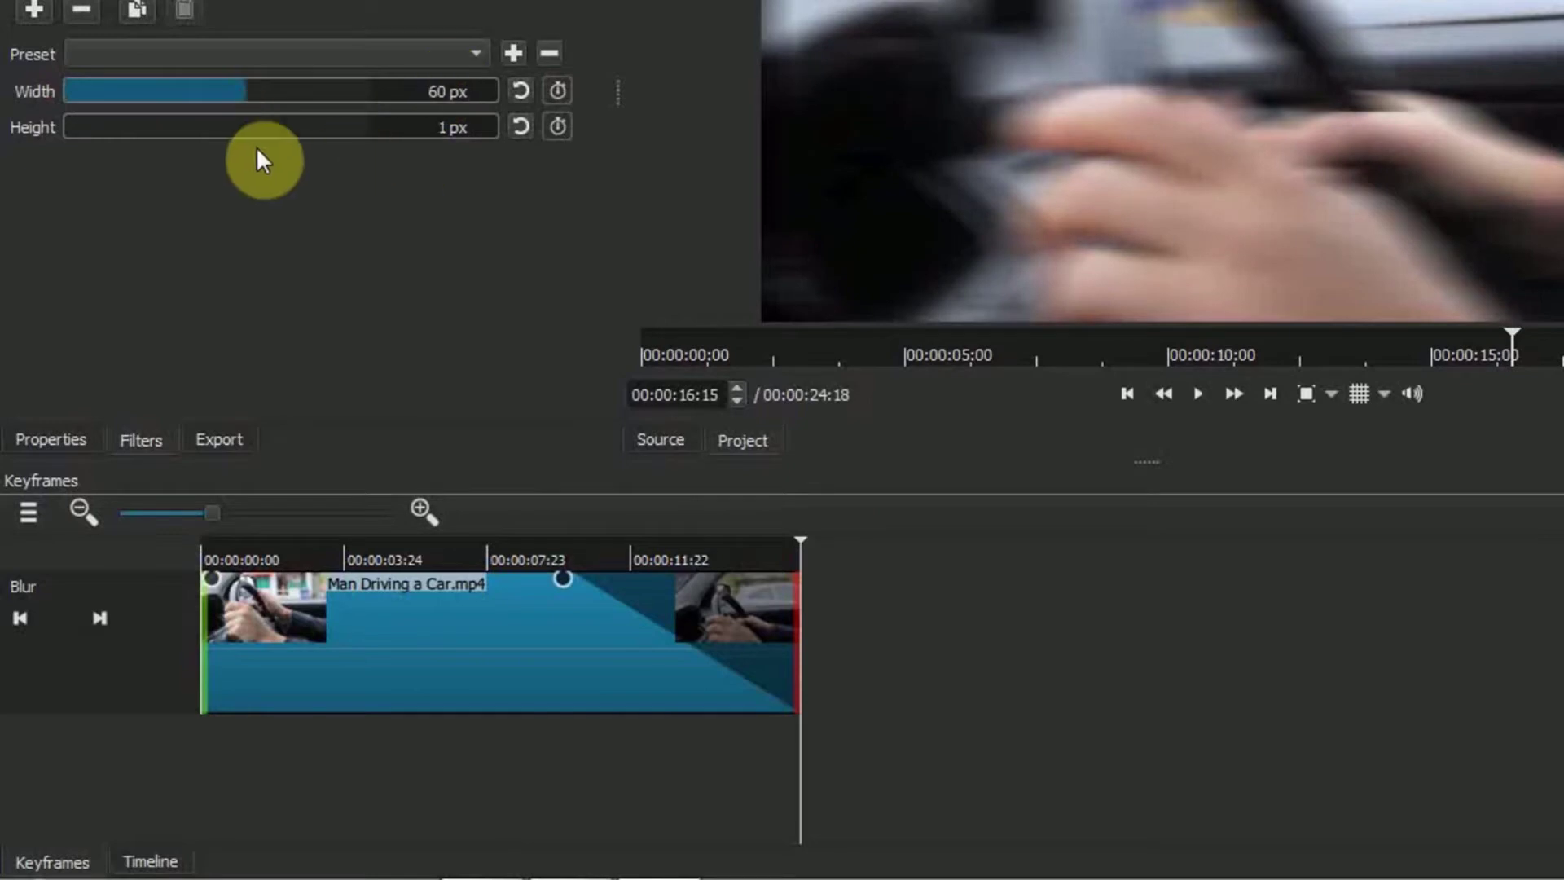
Set the driving clip's Blur height to 60 px
click(193, 131)
drag(192, 133, 251, 137)
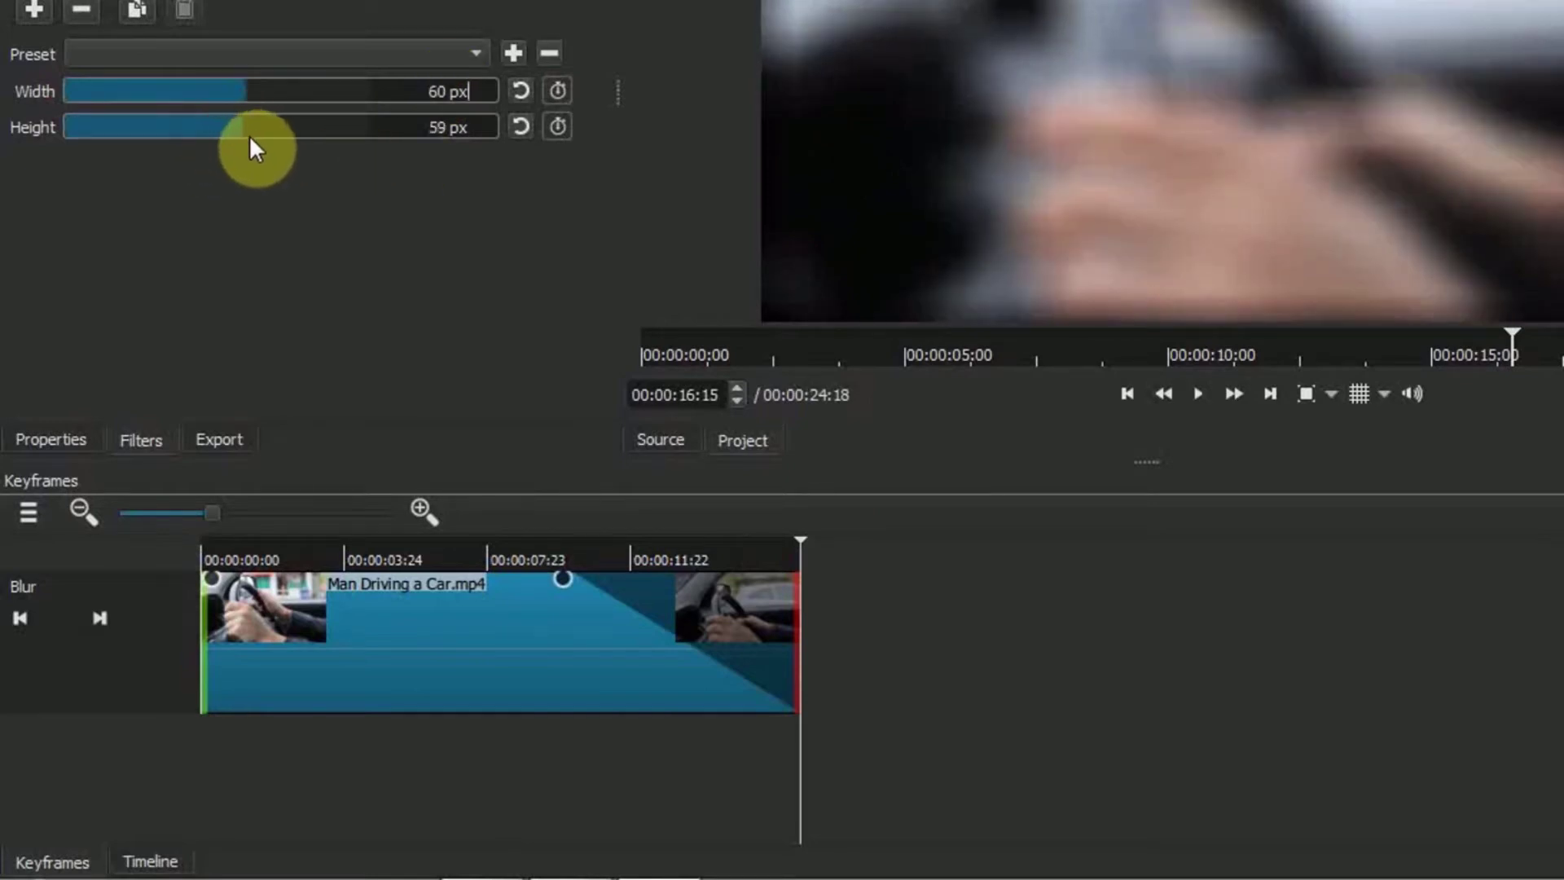
click(438, 128)
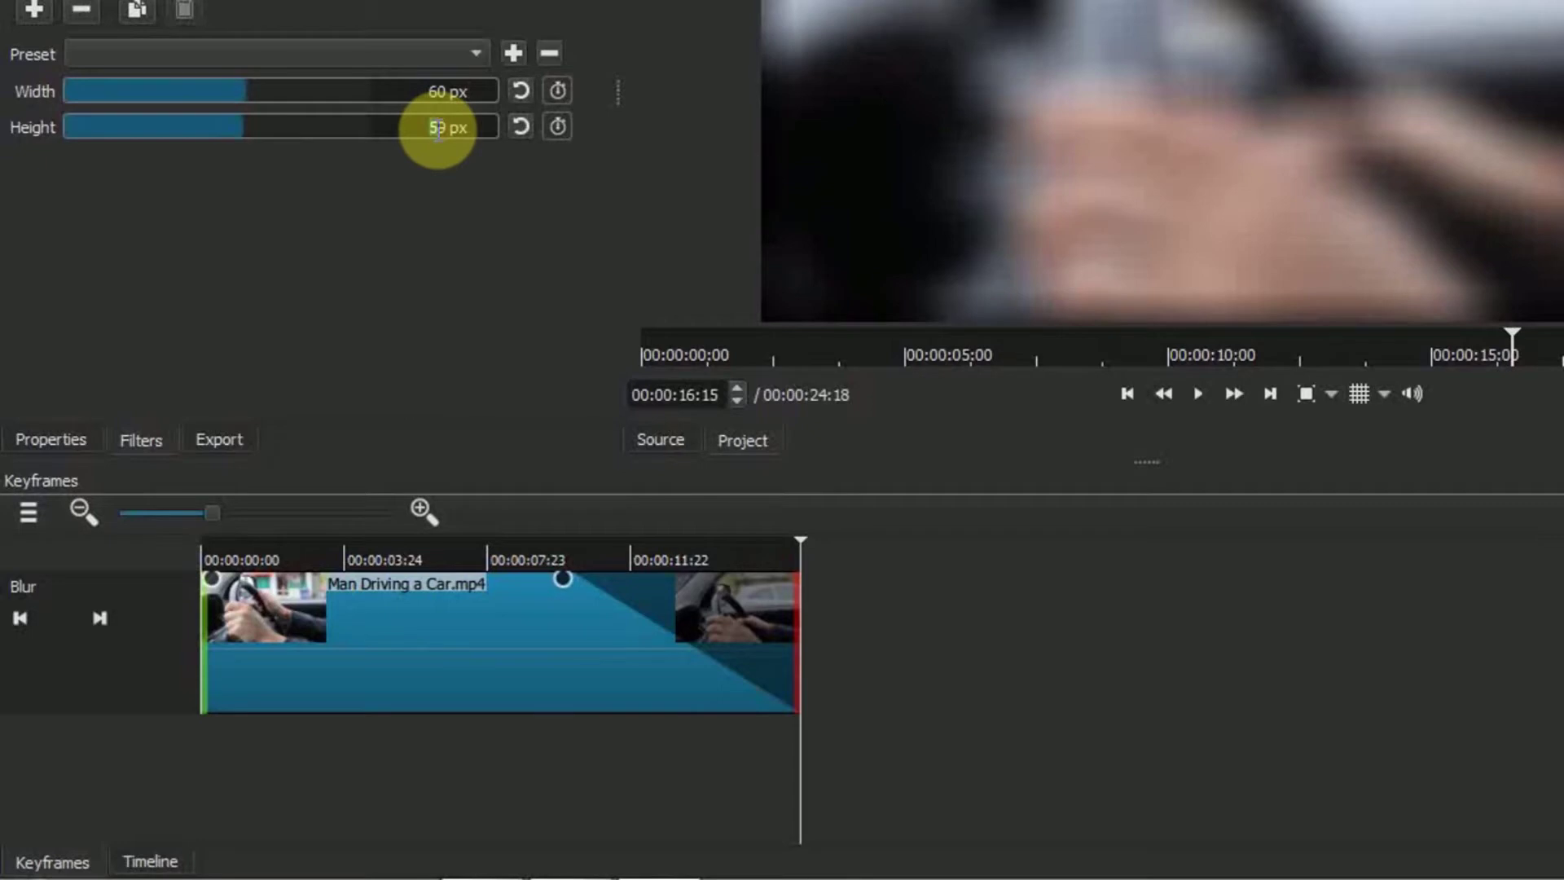
text(6)
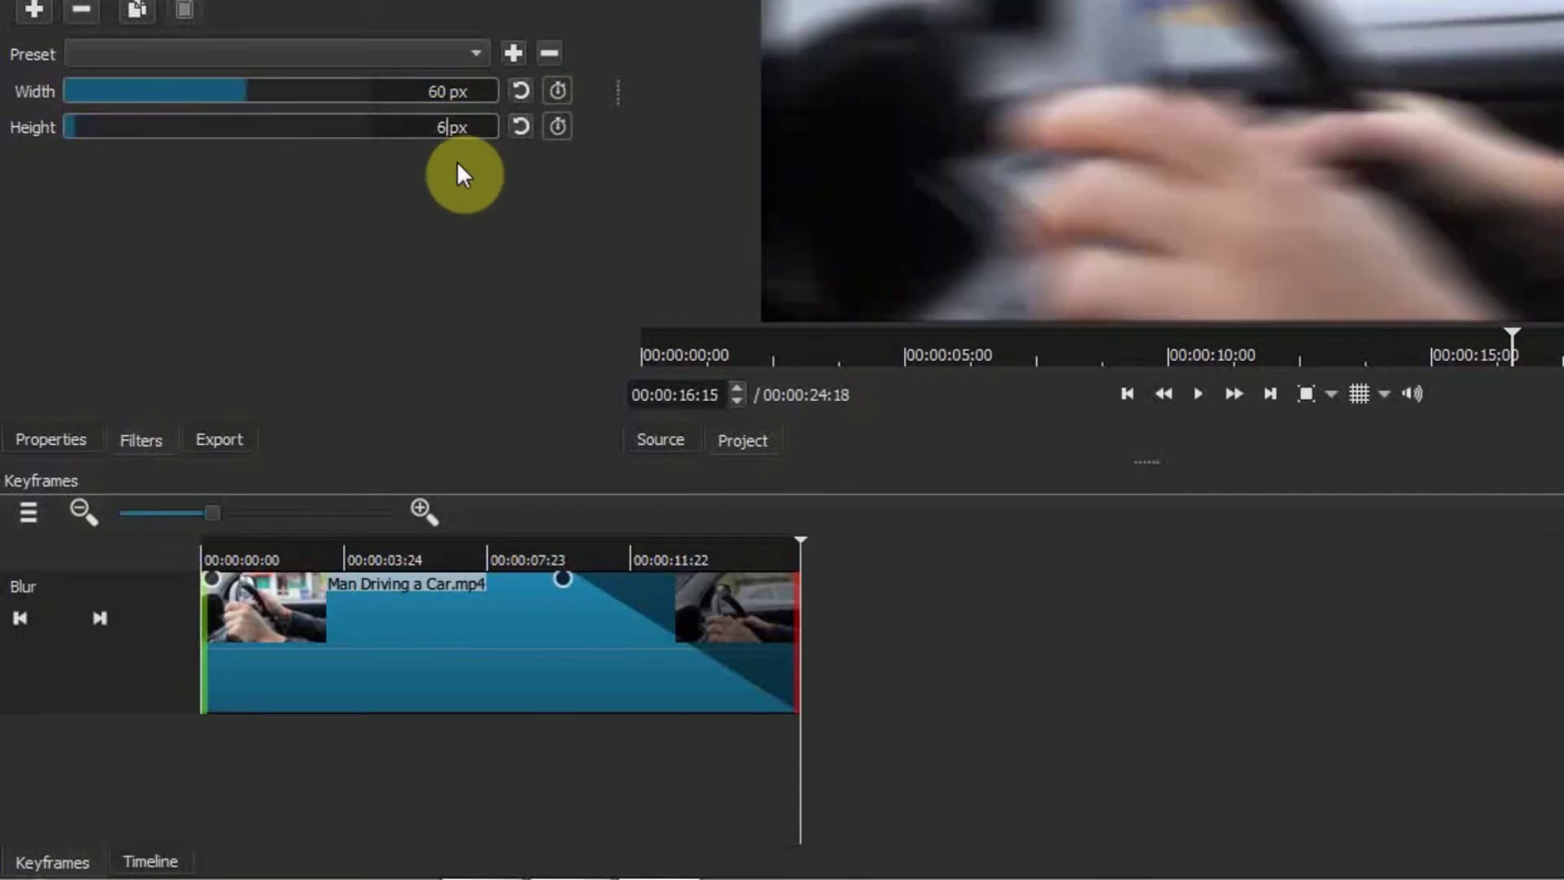
text(0)
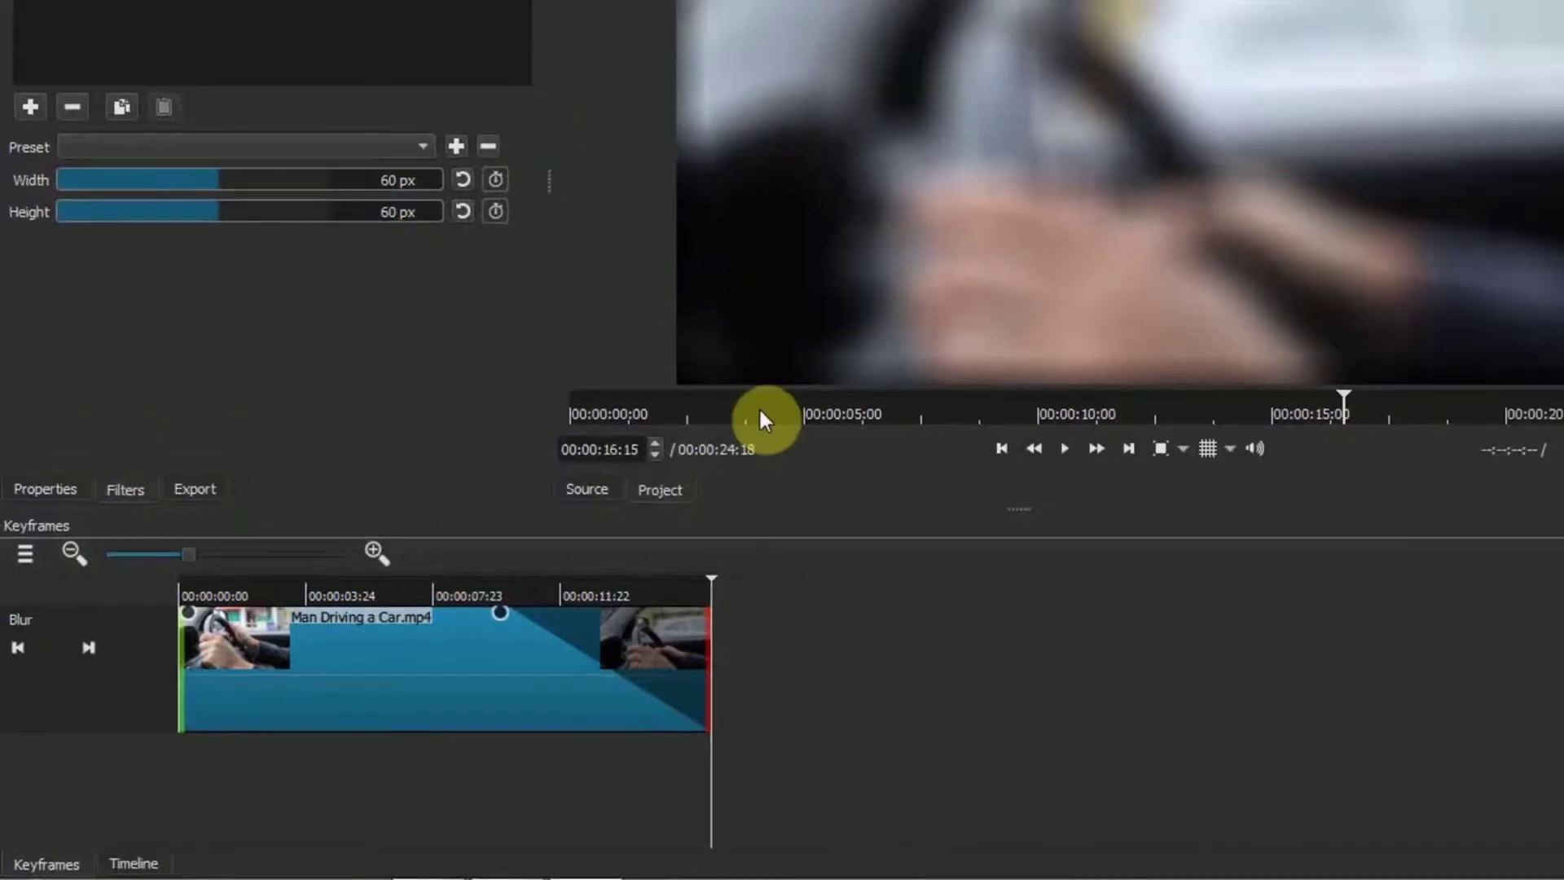
Return to the timeline and play back the driving clip's blur from about 00:00:07:13 into the waterfall clip
click(133, 862)
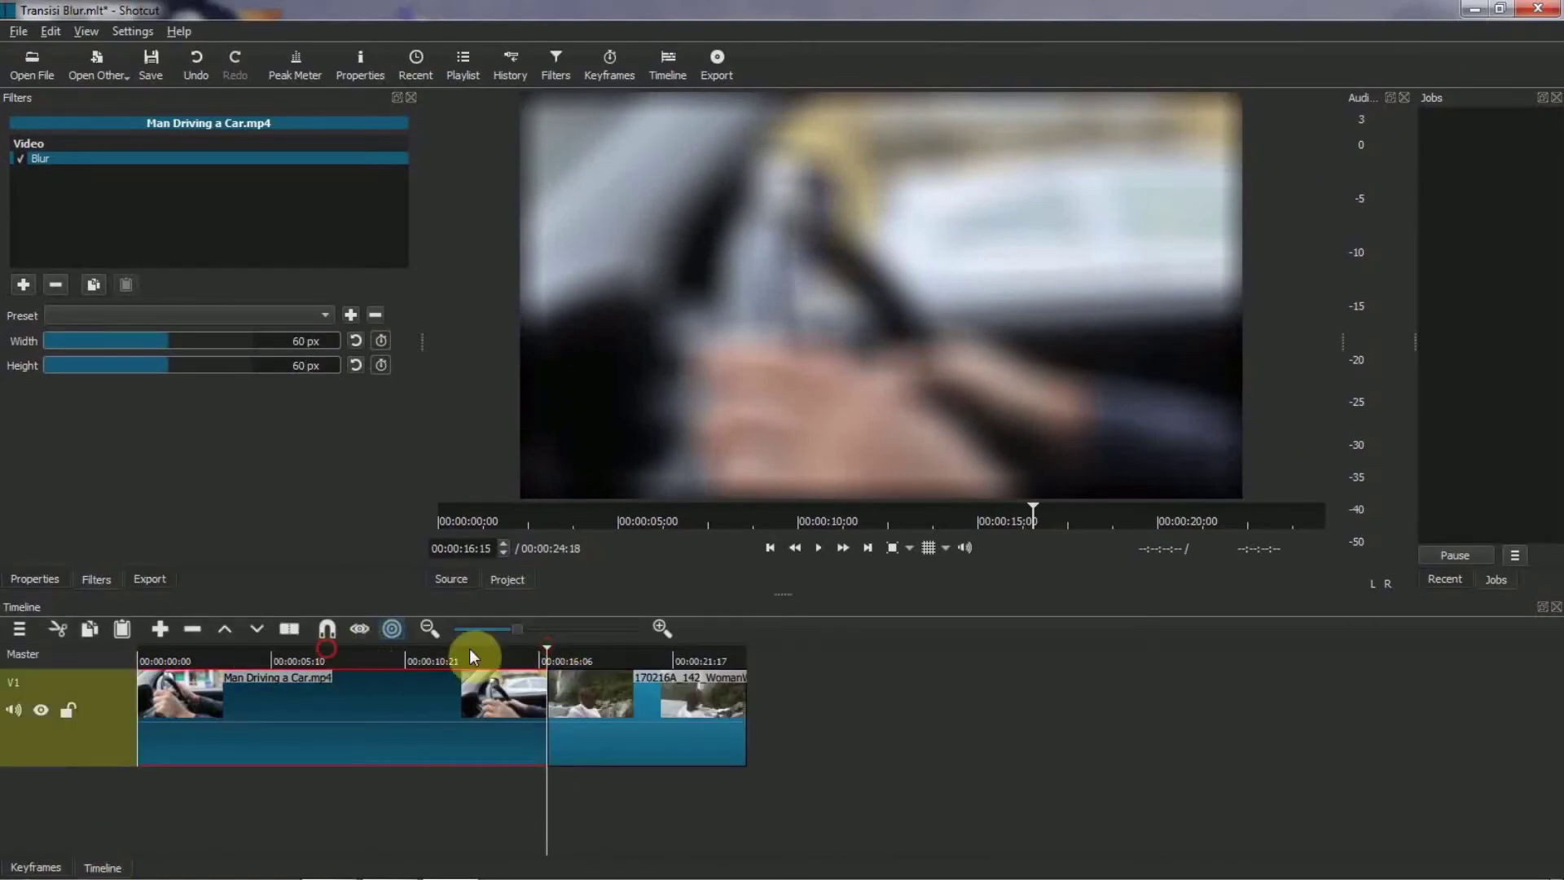
drag(545, 648, 322, 662)
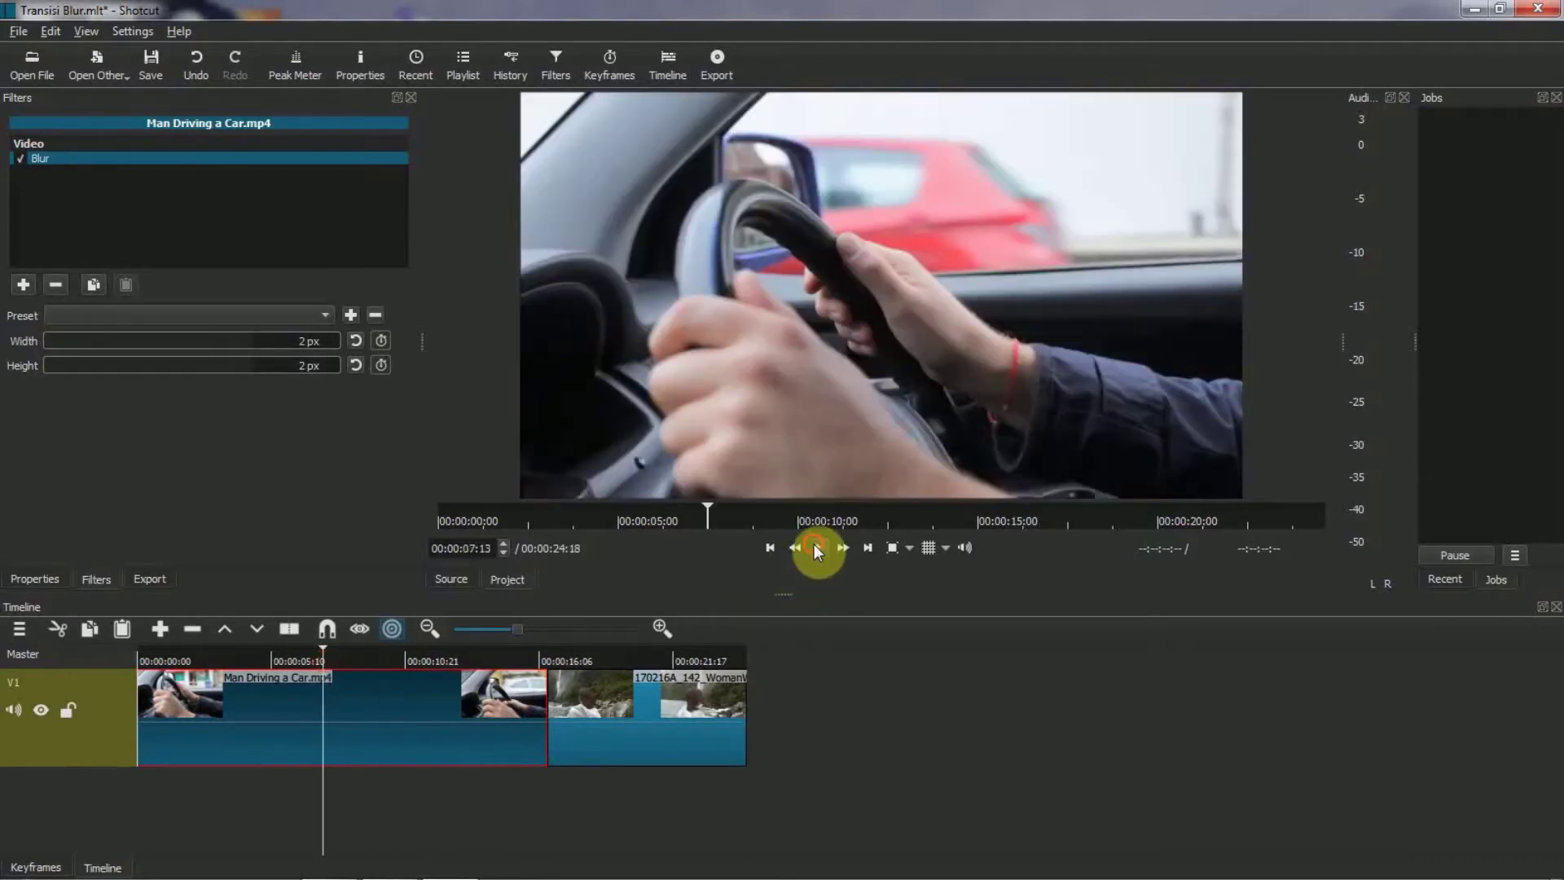
click(816, 550)
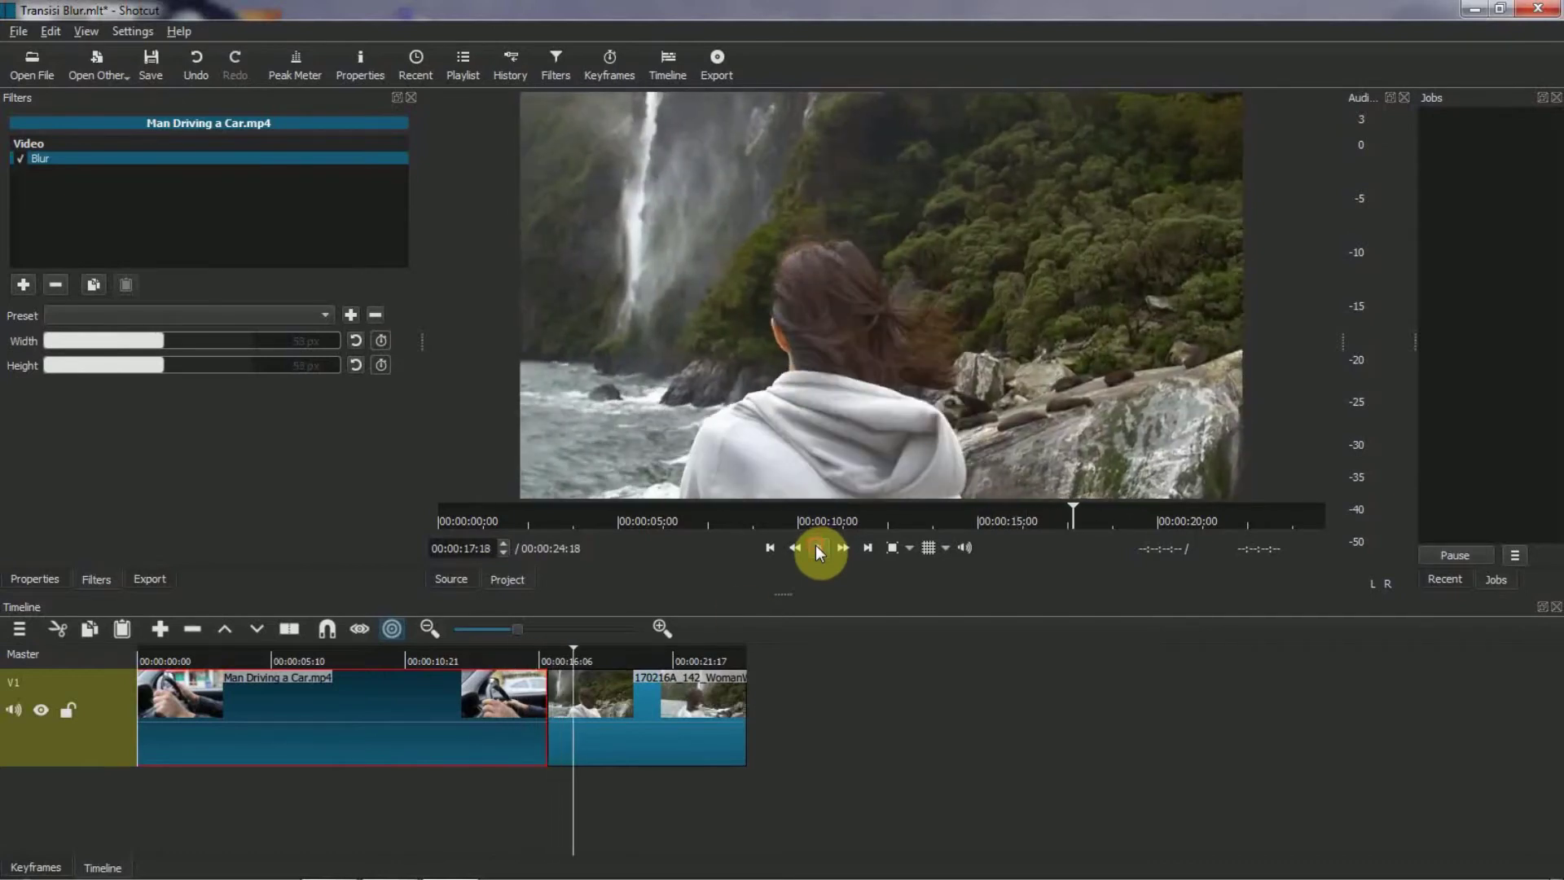
click(818, 550)
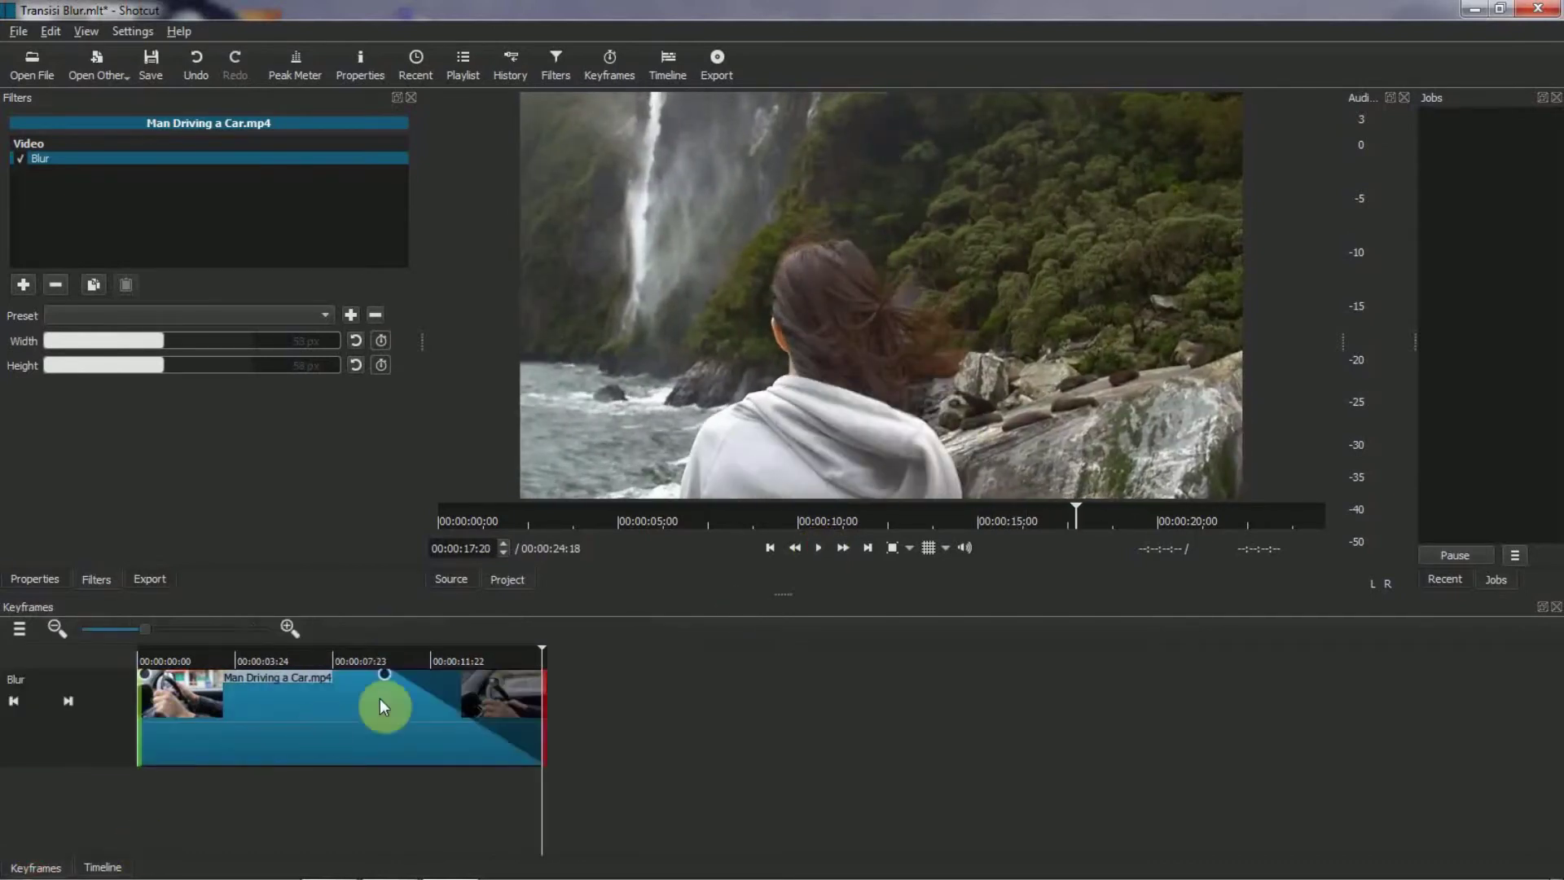
Shorten the Blur ramp to the very end of the driving clip and play back the cut from about 00:00:14:09
drag(385, 674, 526, 668)
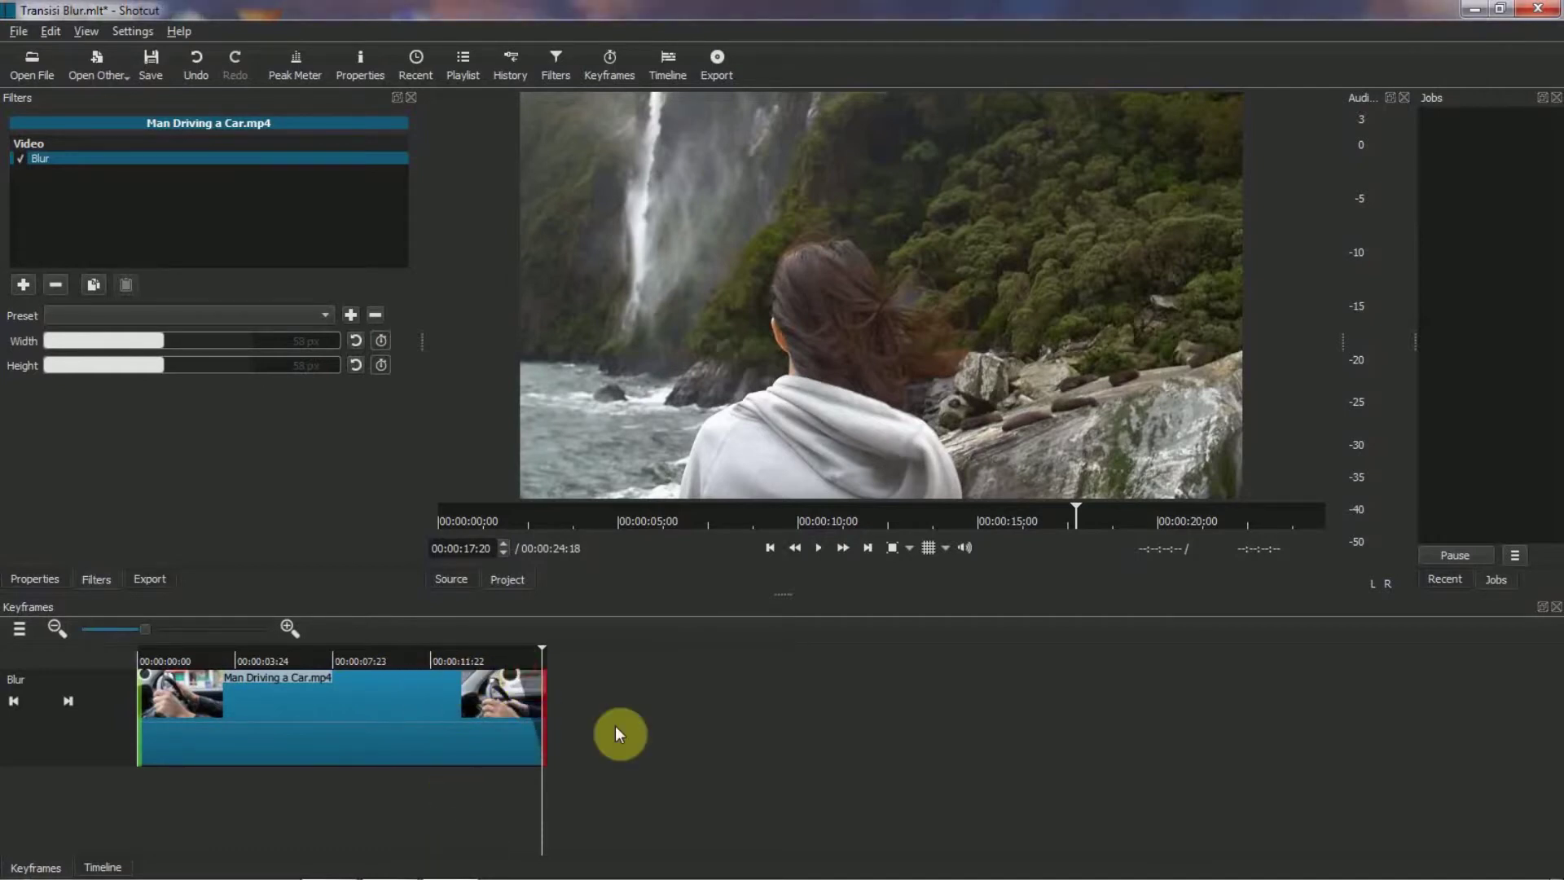
click(101, 867)
drag(580, 648, 492, 653)
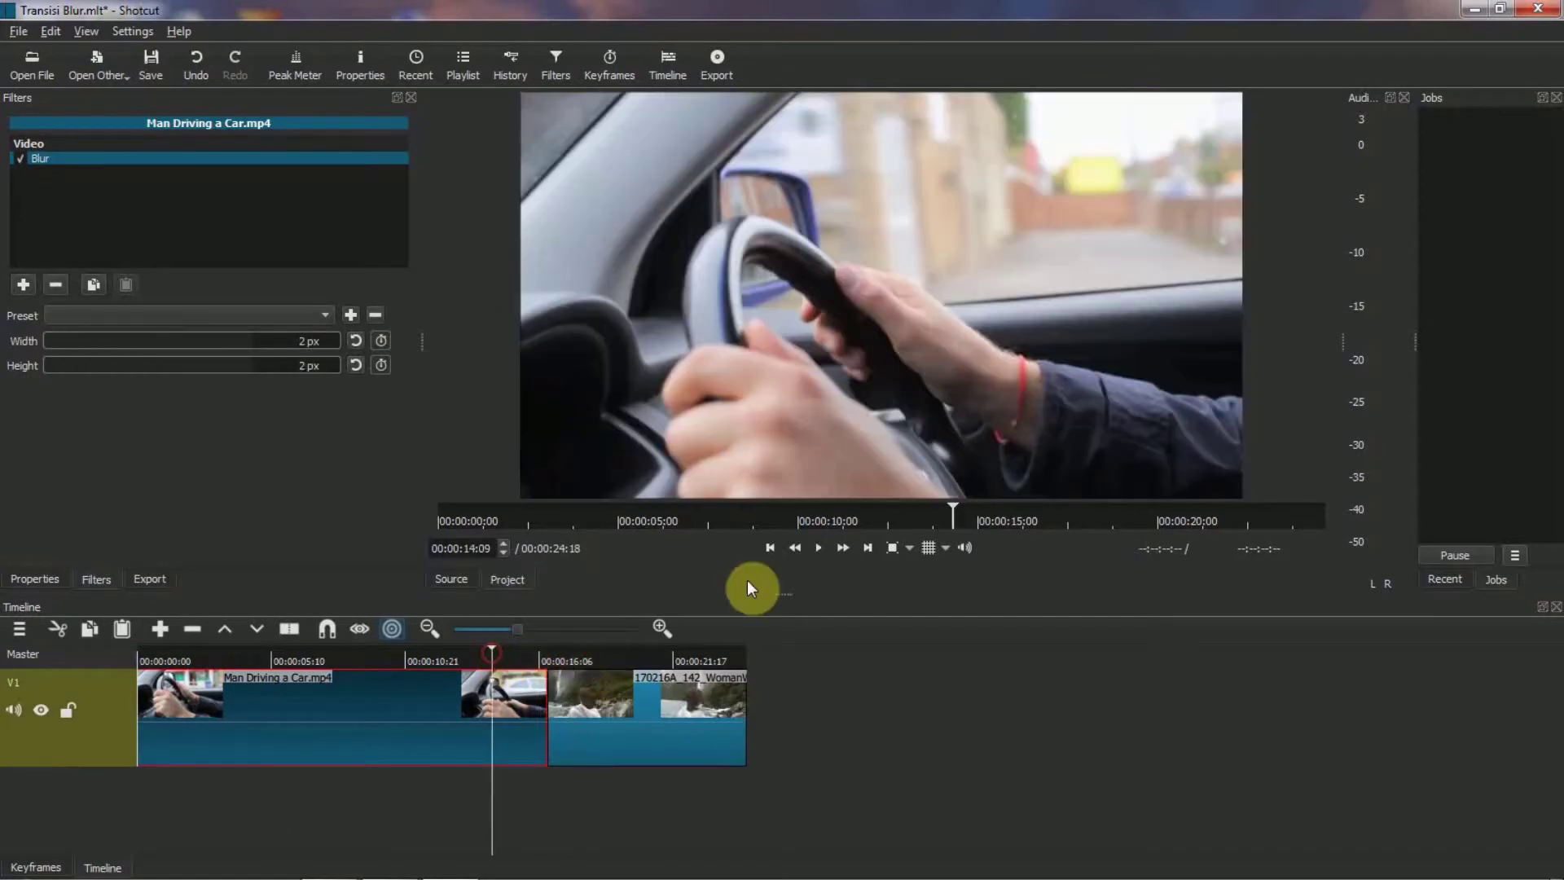
click(819, 548)
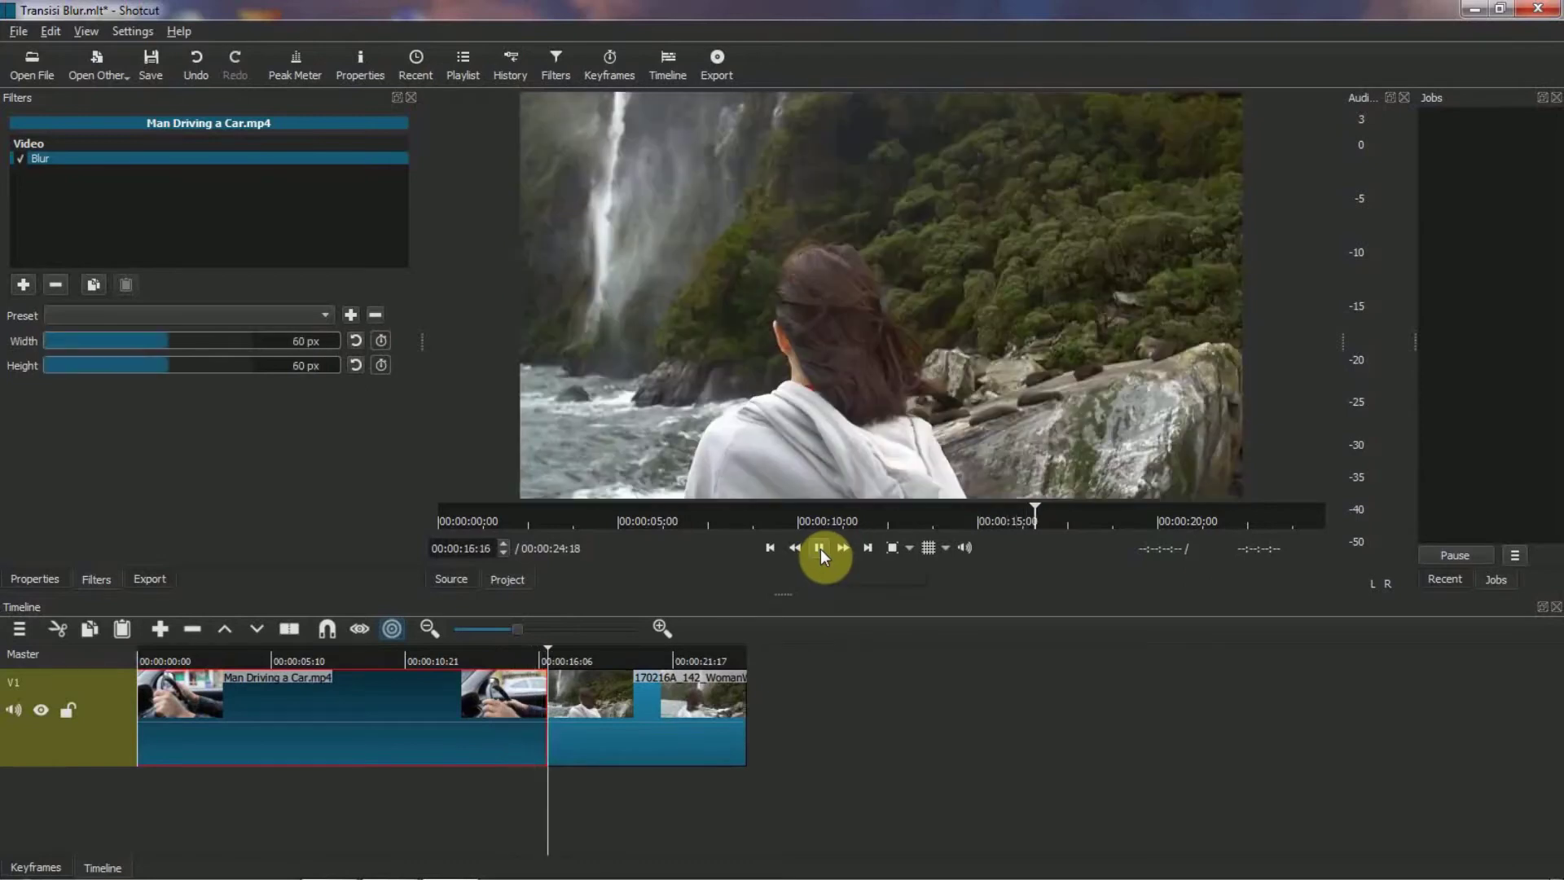
click(819, 549)
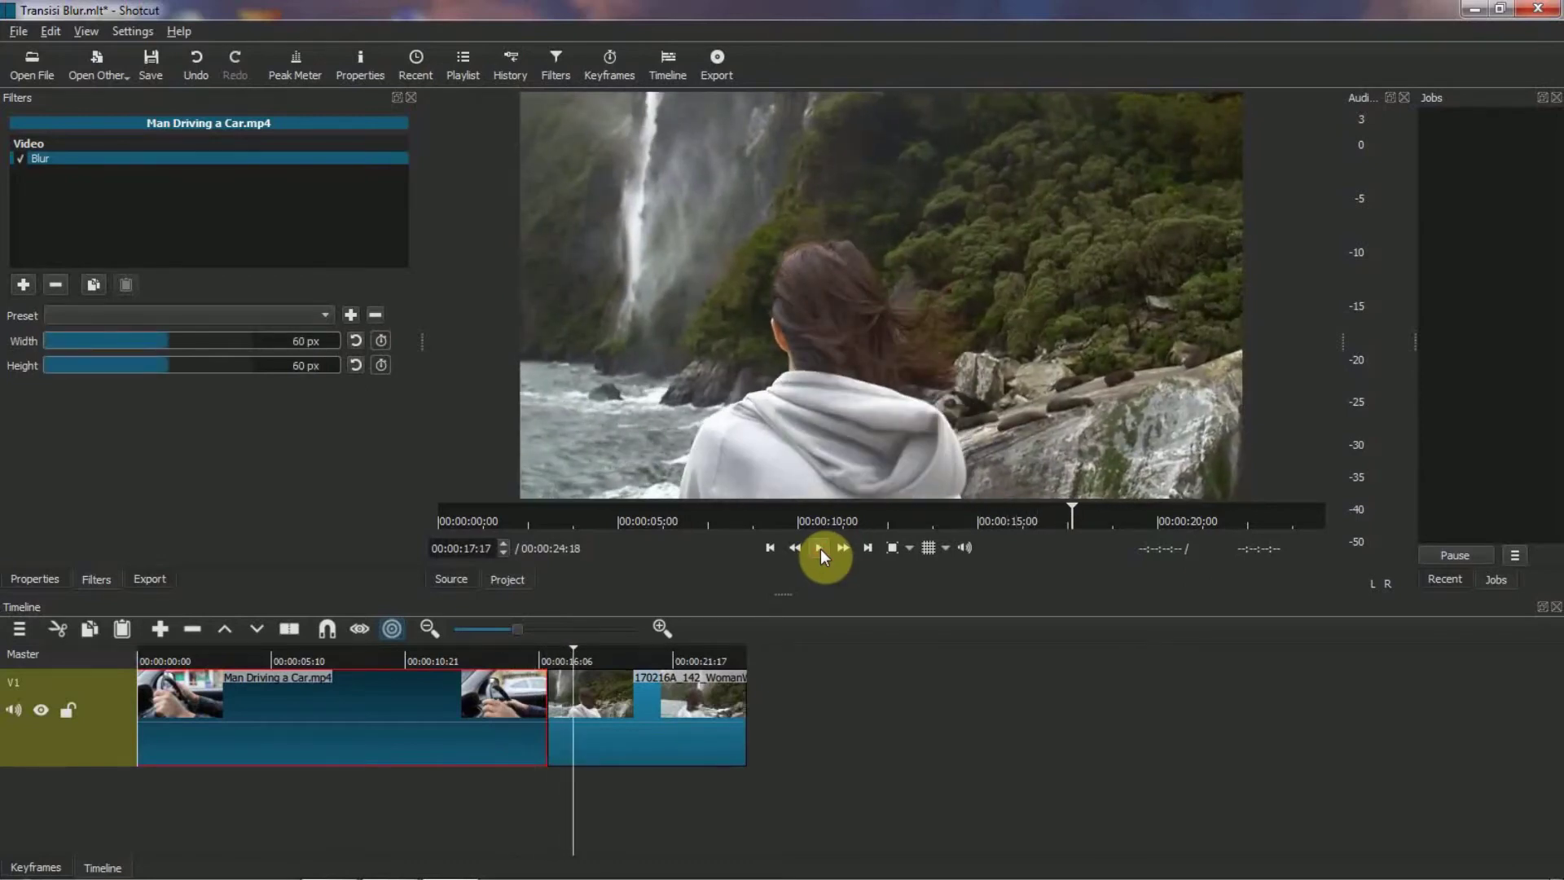
Select the waterfall clip, search the filters for blur and add the Blur video filter to it
click(673, 733)
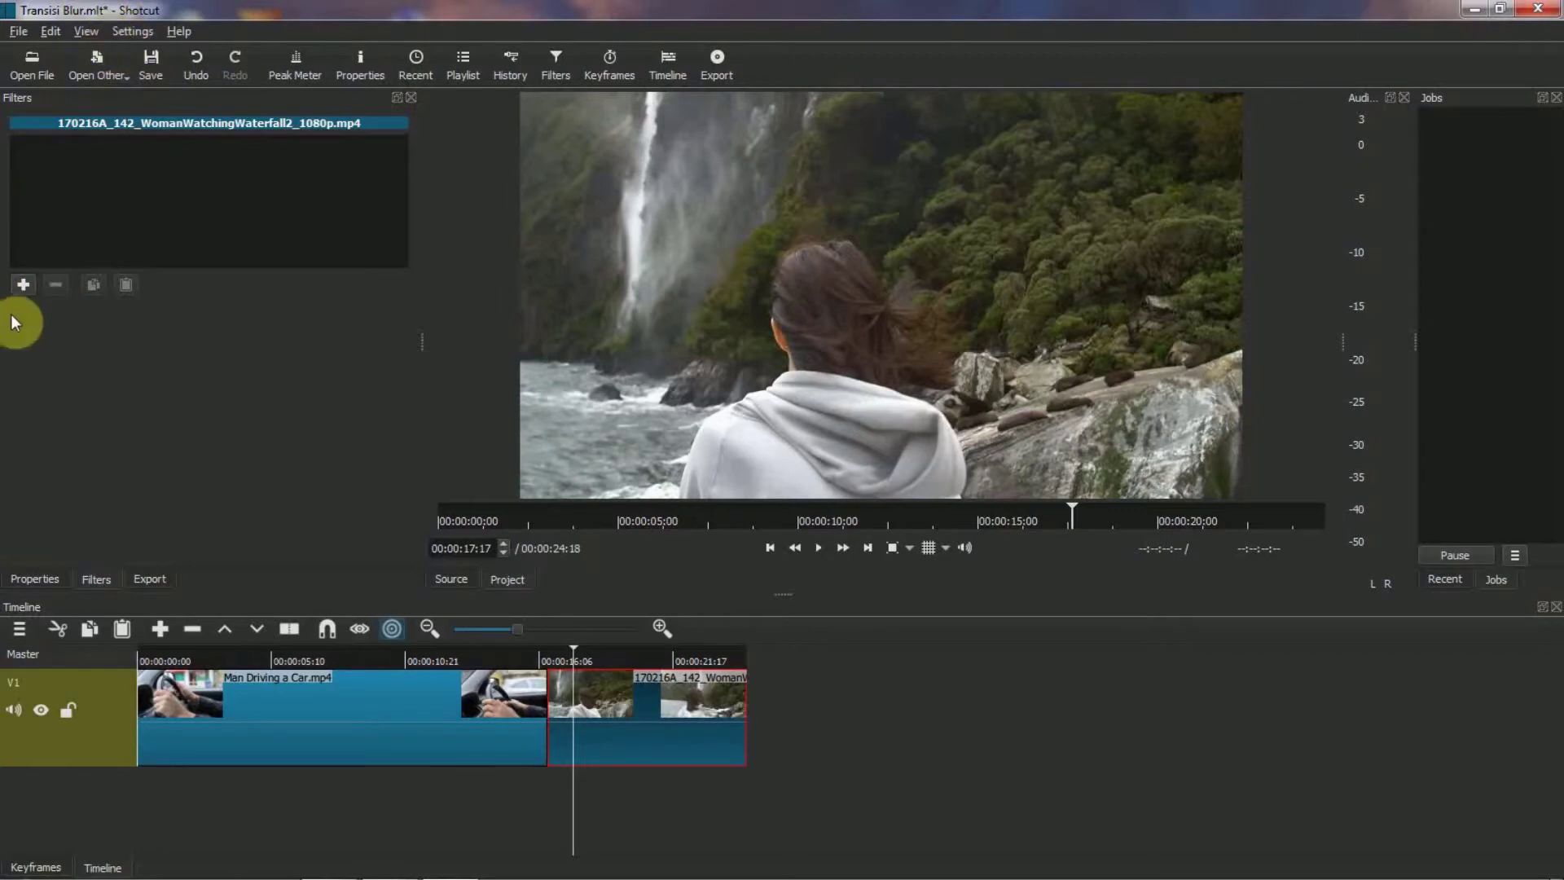
click(23, 284)
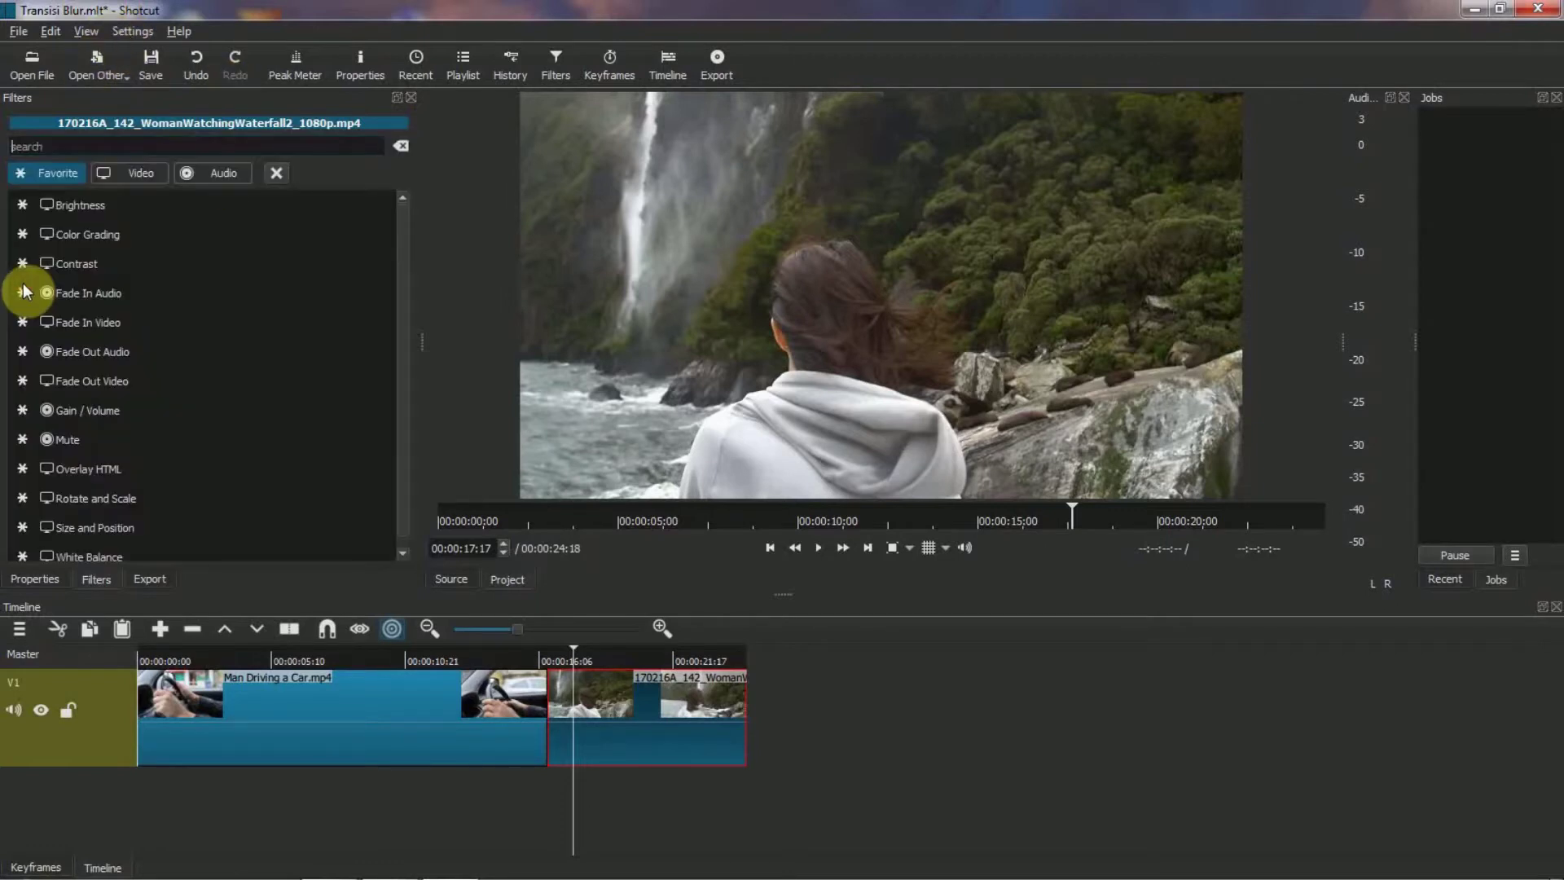
text(b)
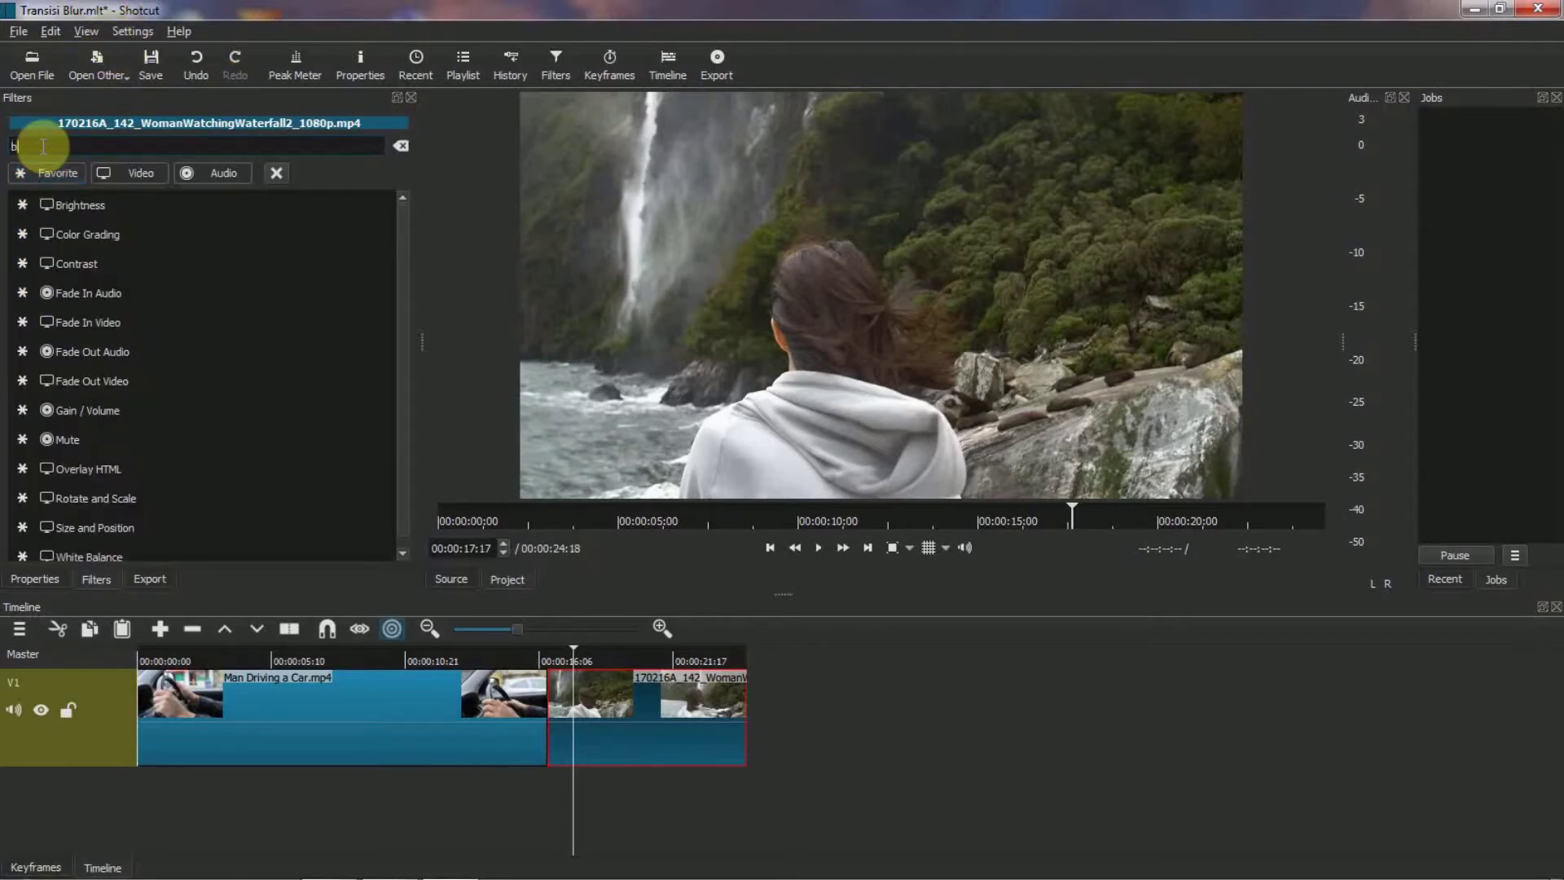
text(r)
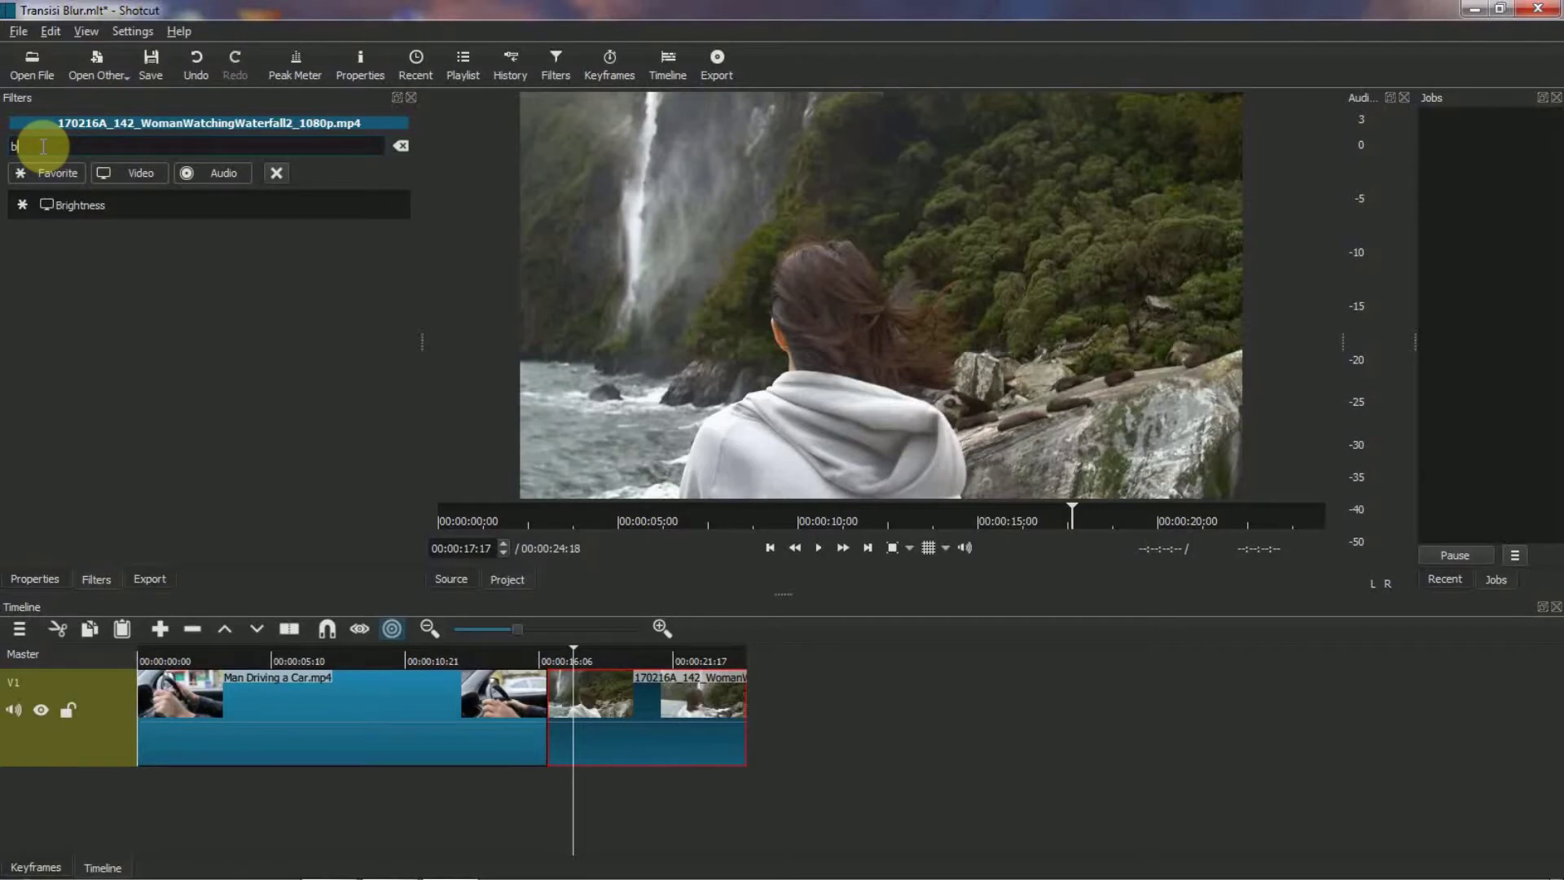
text(lur)
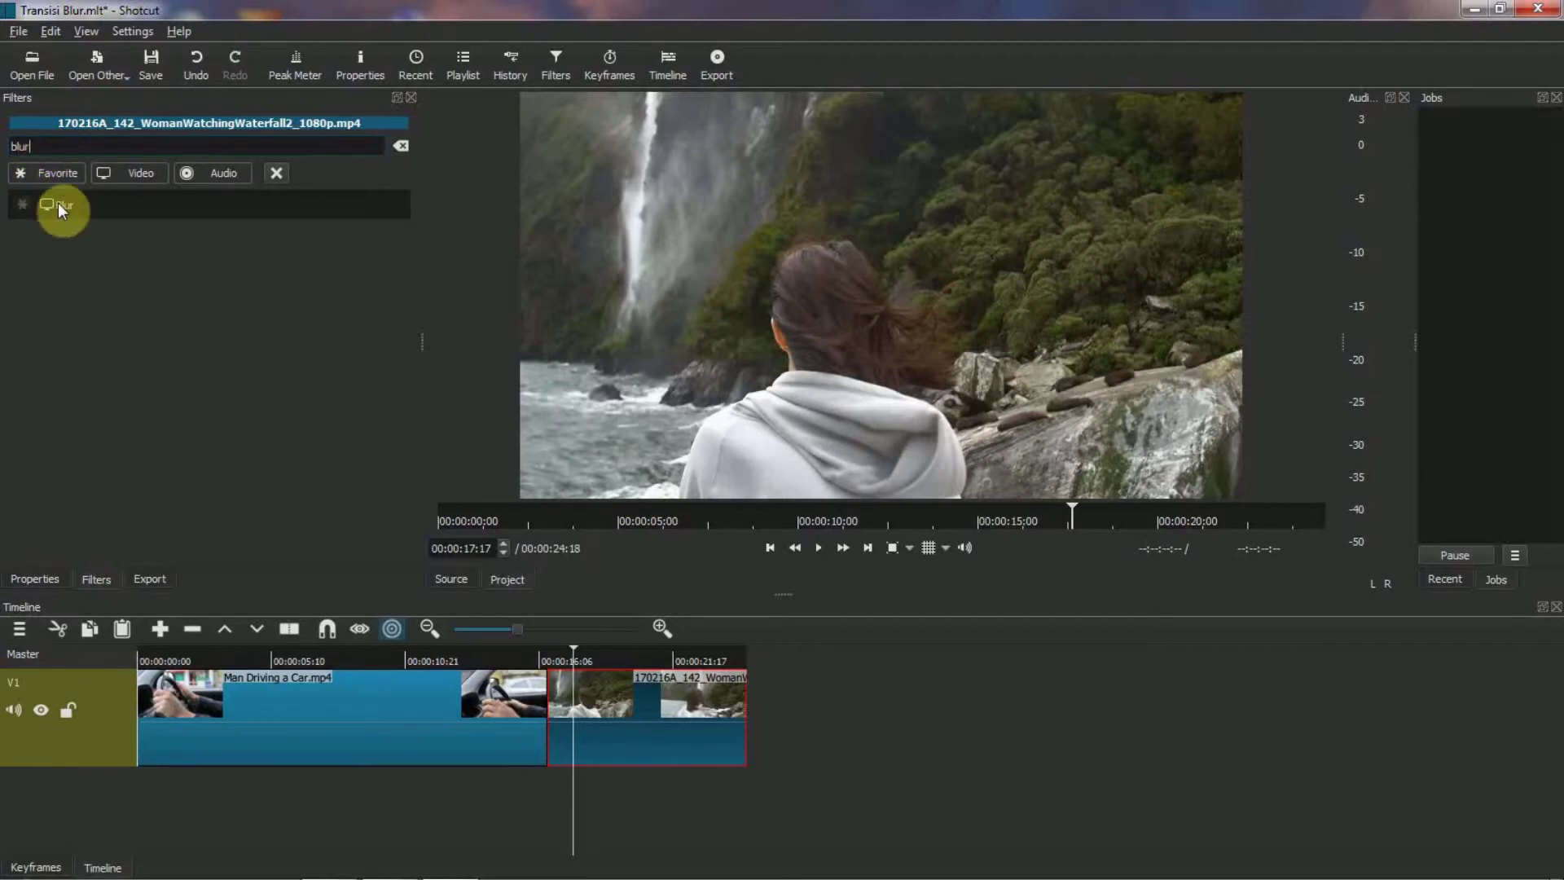
click(58, 205)
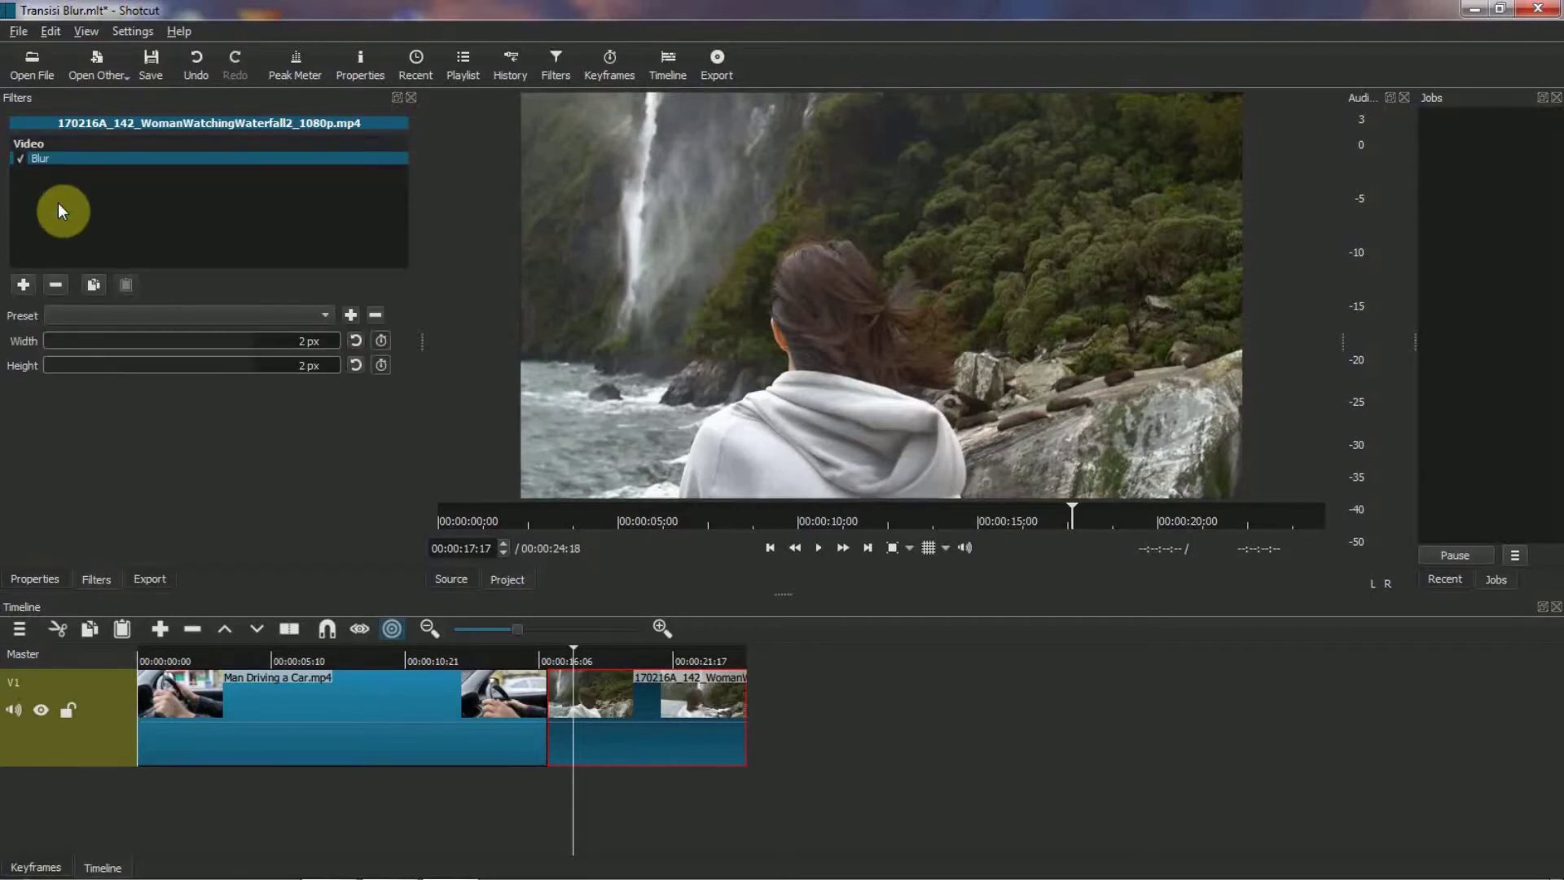
Show the keyframes of the waterfall clip's Blur filter
click(84, 32)
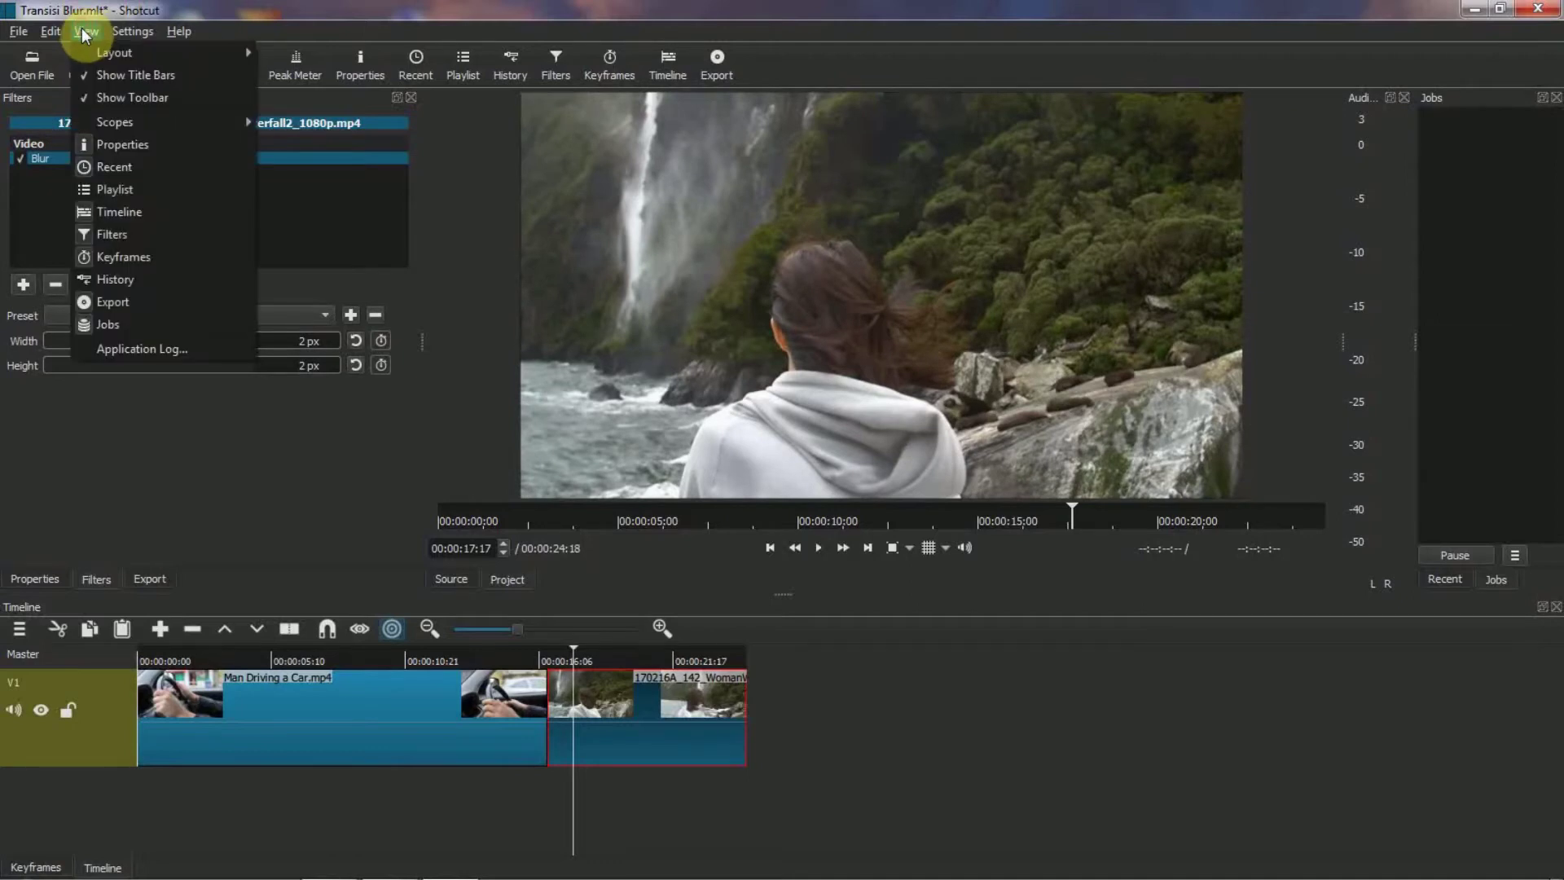
click(167, 253)
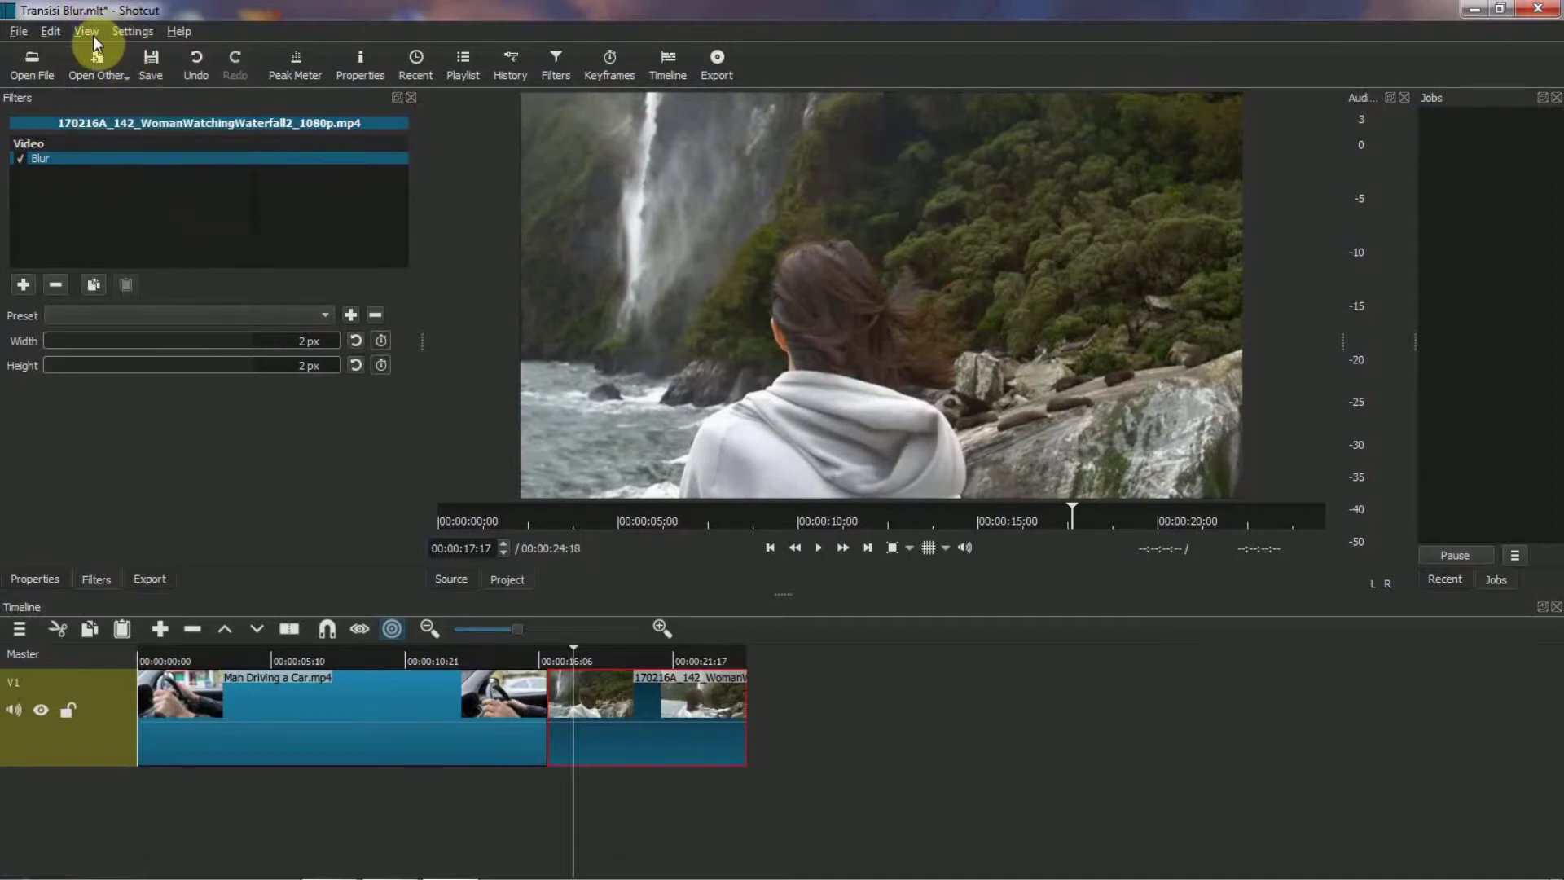
click(92, 37)
click(124, 256)
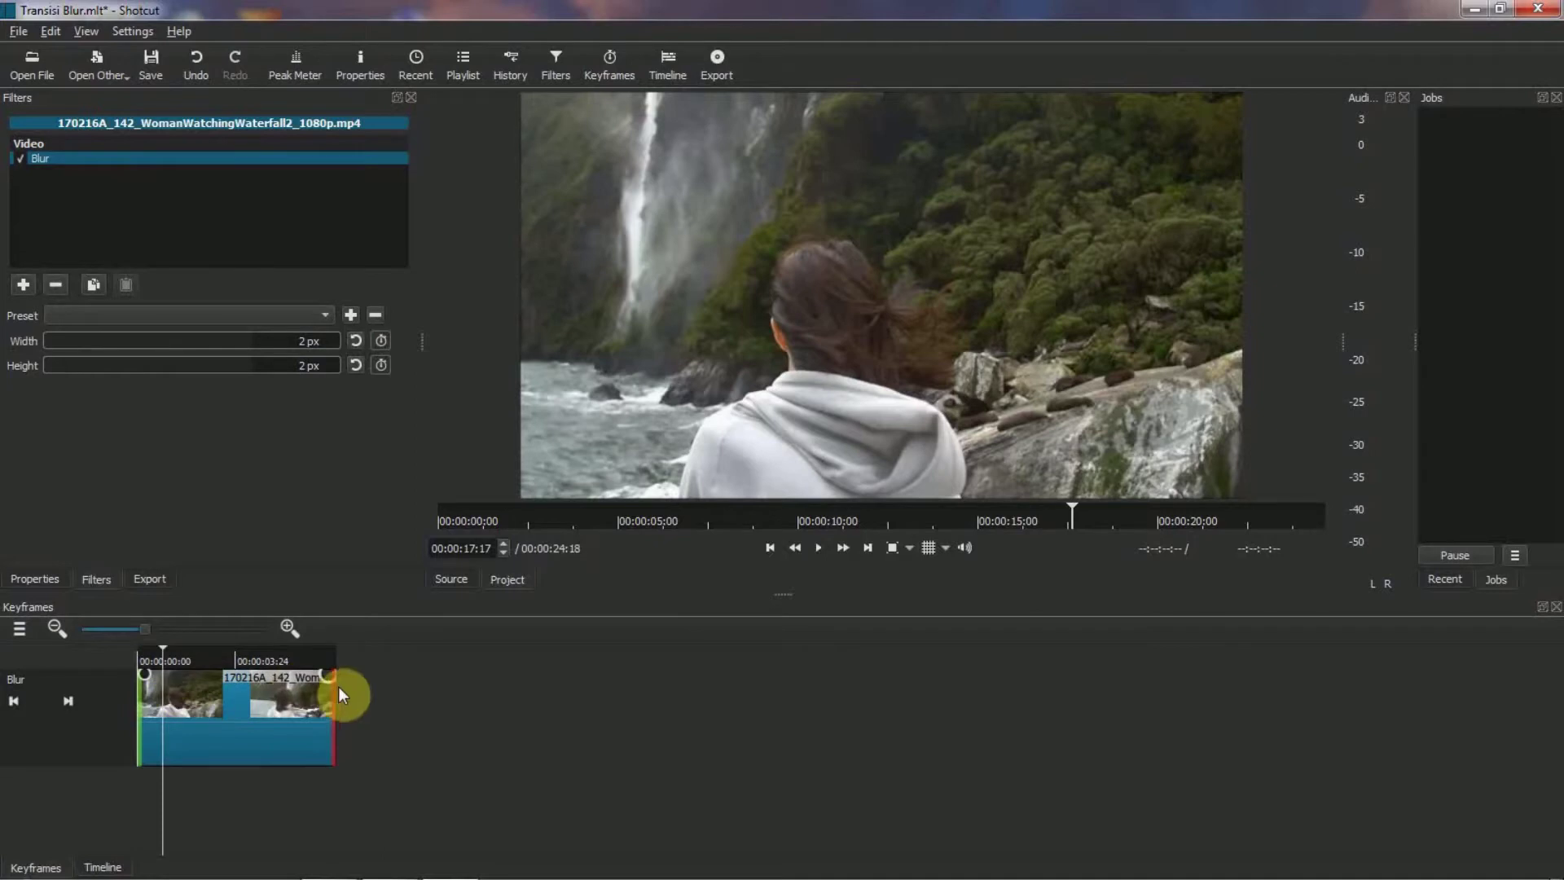
Move the playhead to the start of the waterfall clip and create a short Blur ramp at the clip's beginning
drag(163, 646, 125, 649)
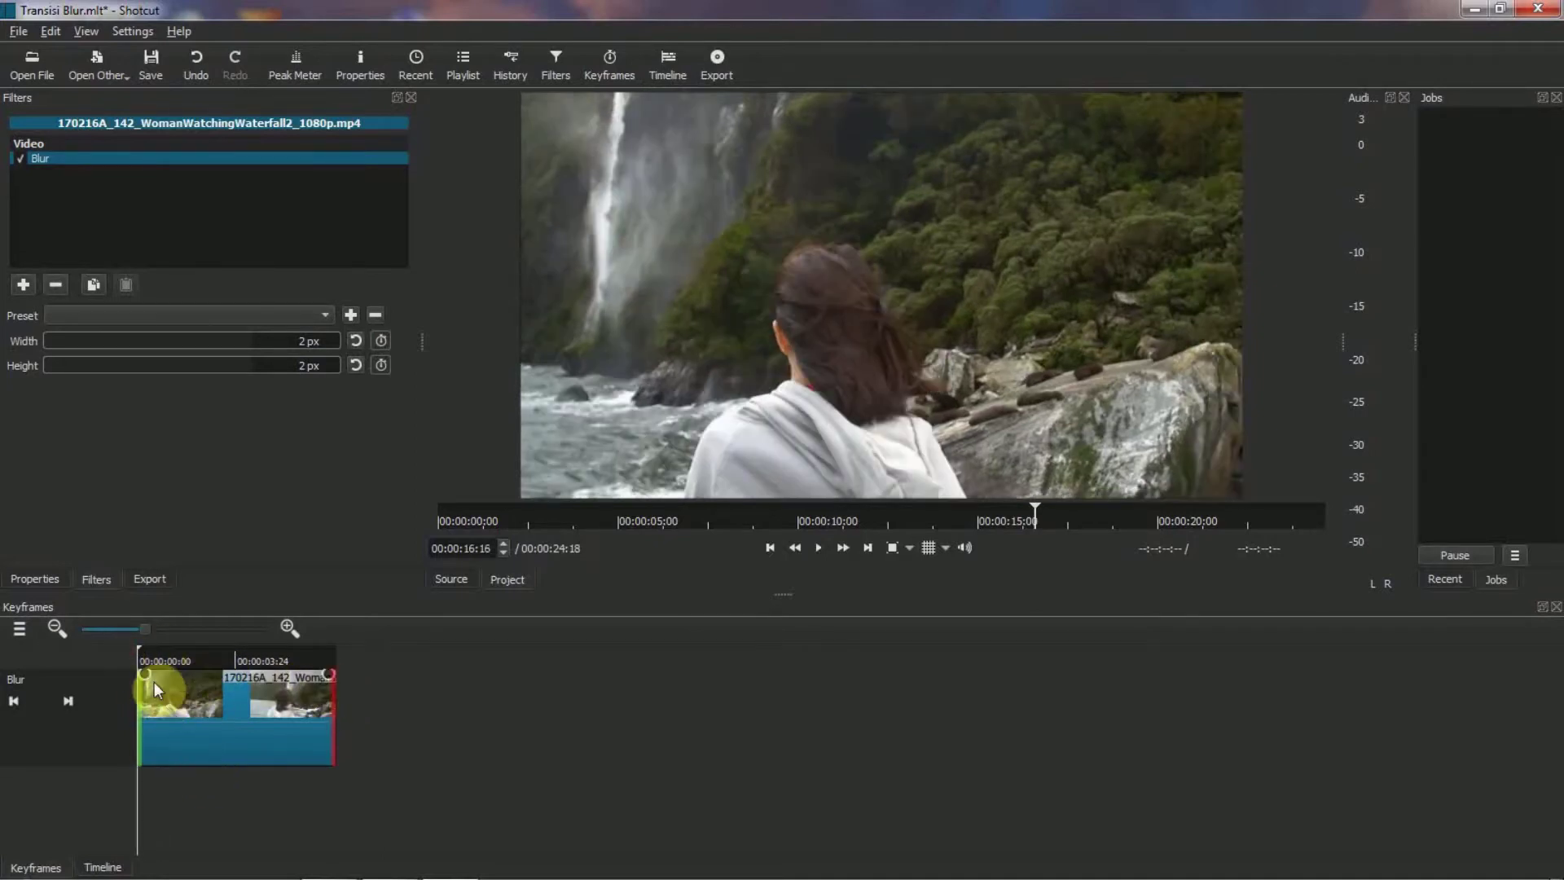
drag(165, 687, 195, 687)
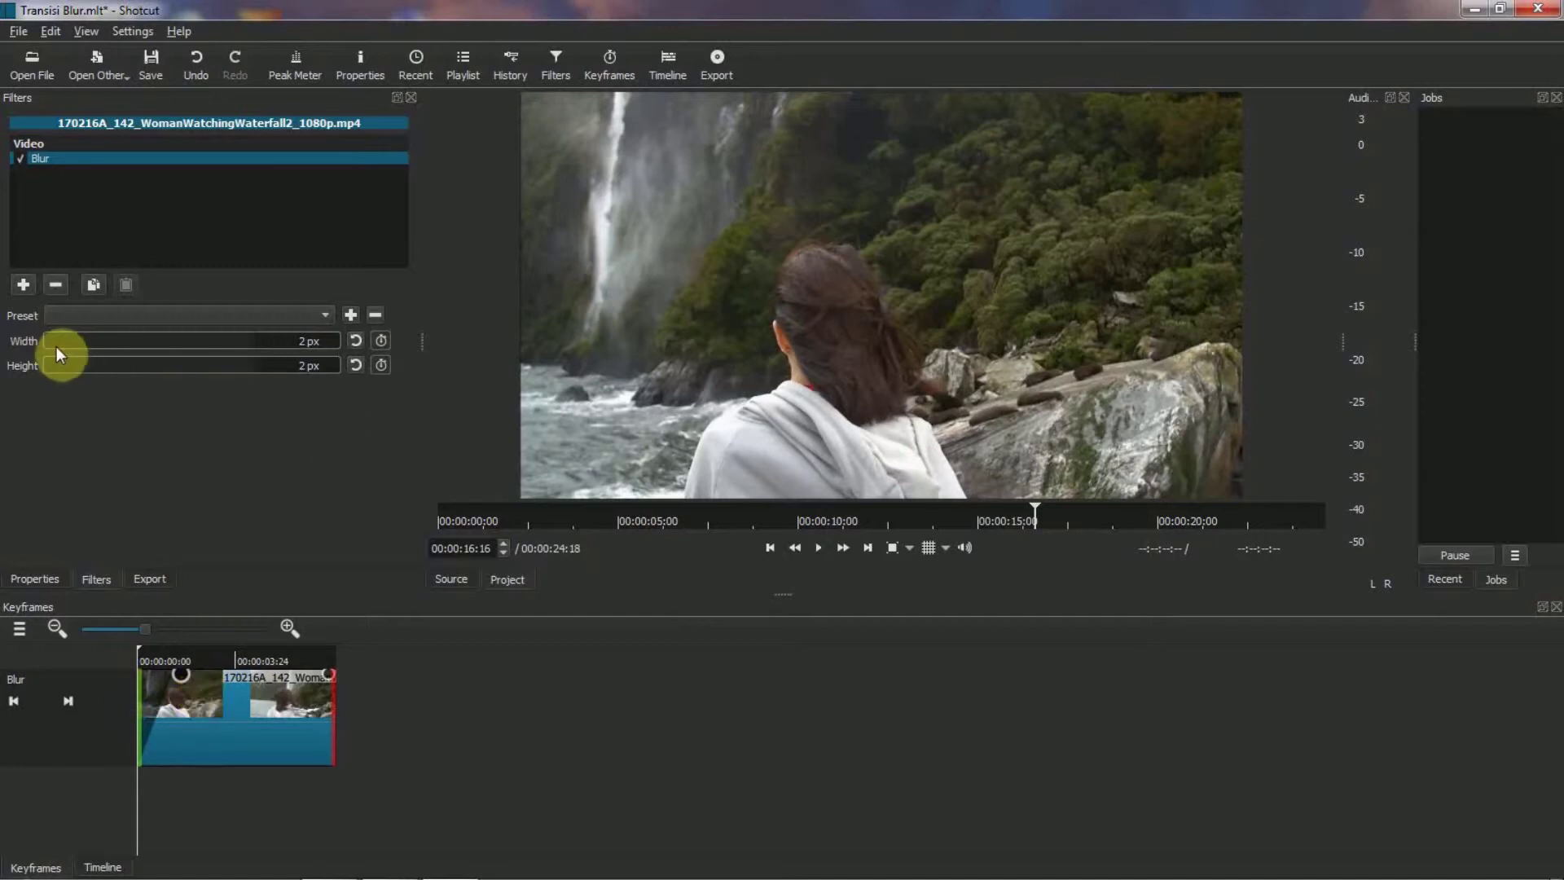
Set the waterfall clip's Blur width and height to 99 px each
drag(70, 340, 164, 351)
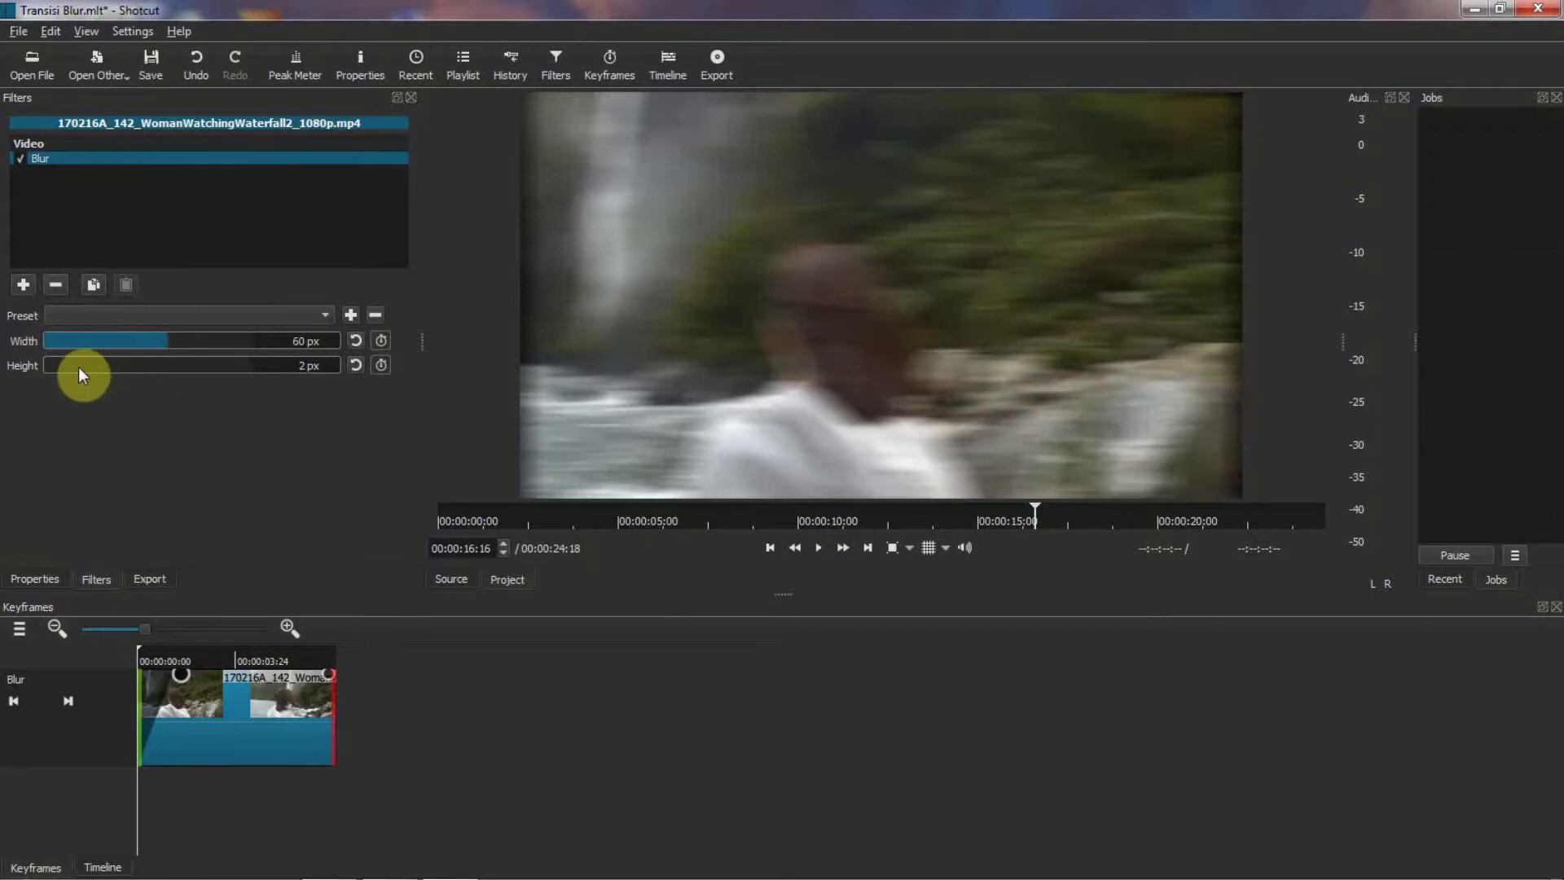
drag(71, 365, 334, 370)
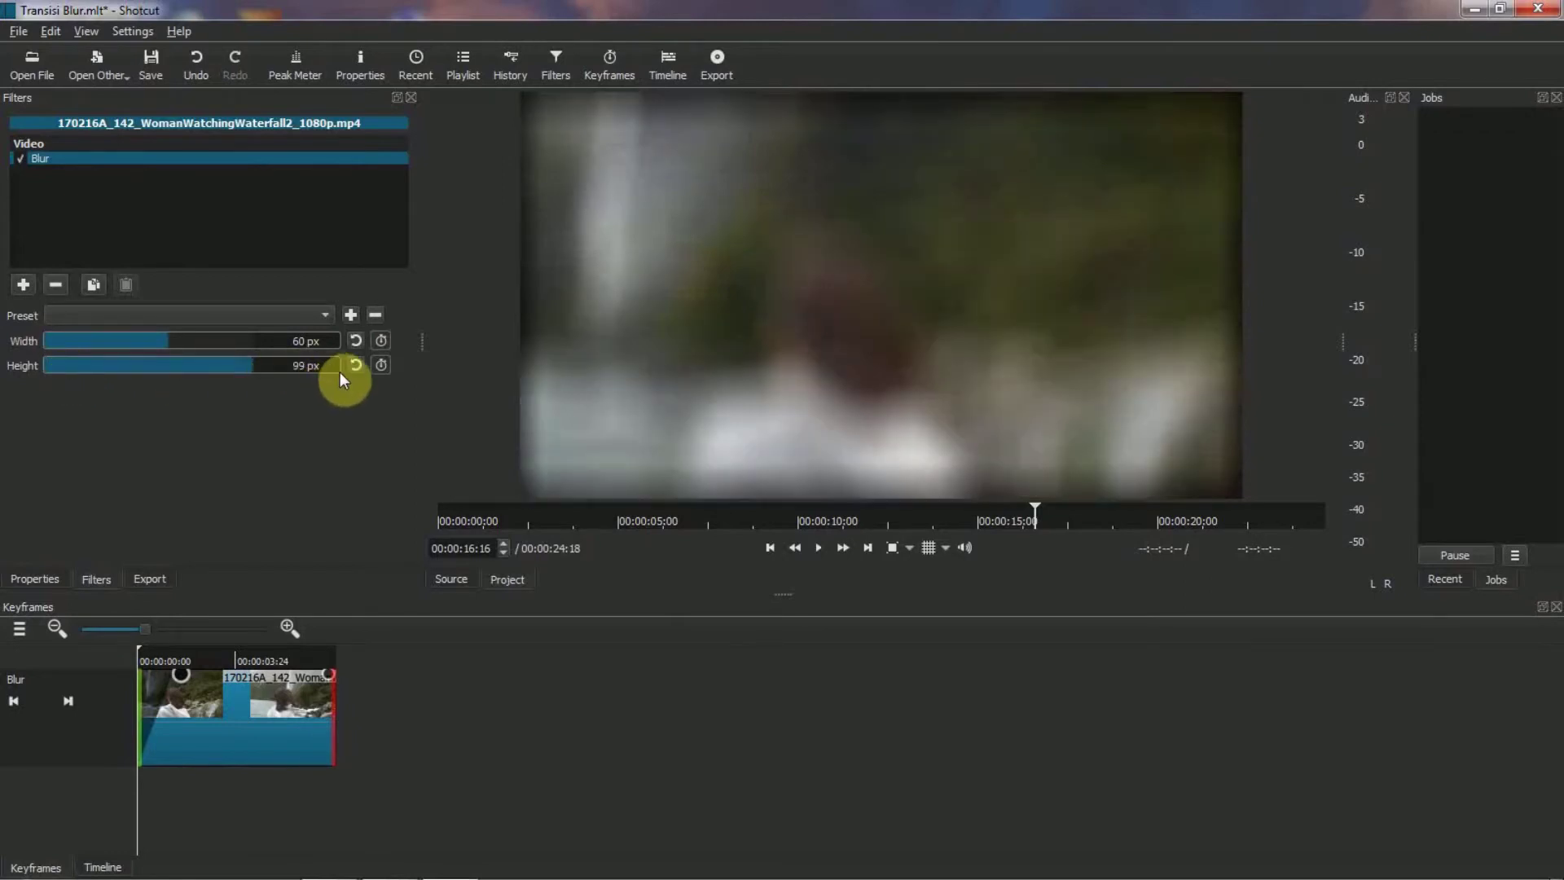
drag(171, 340, 297, 350)
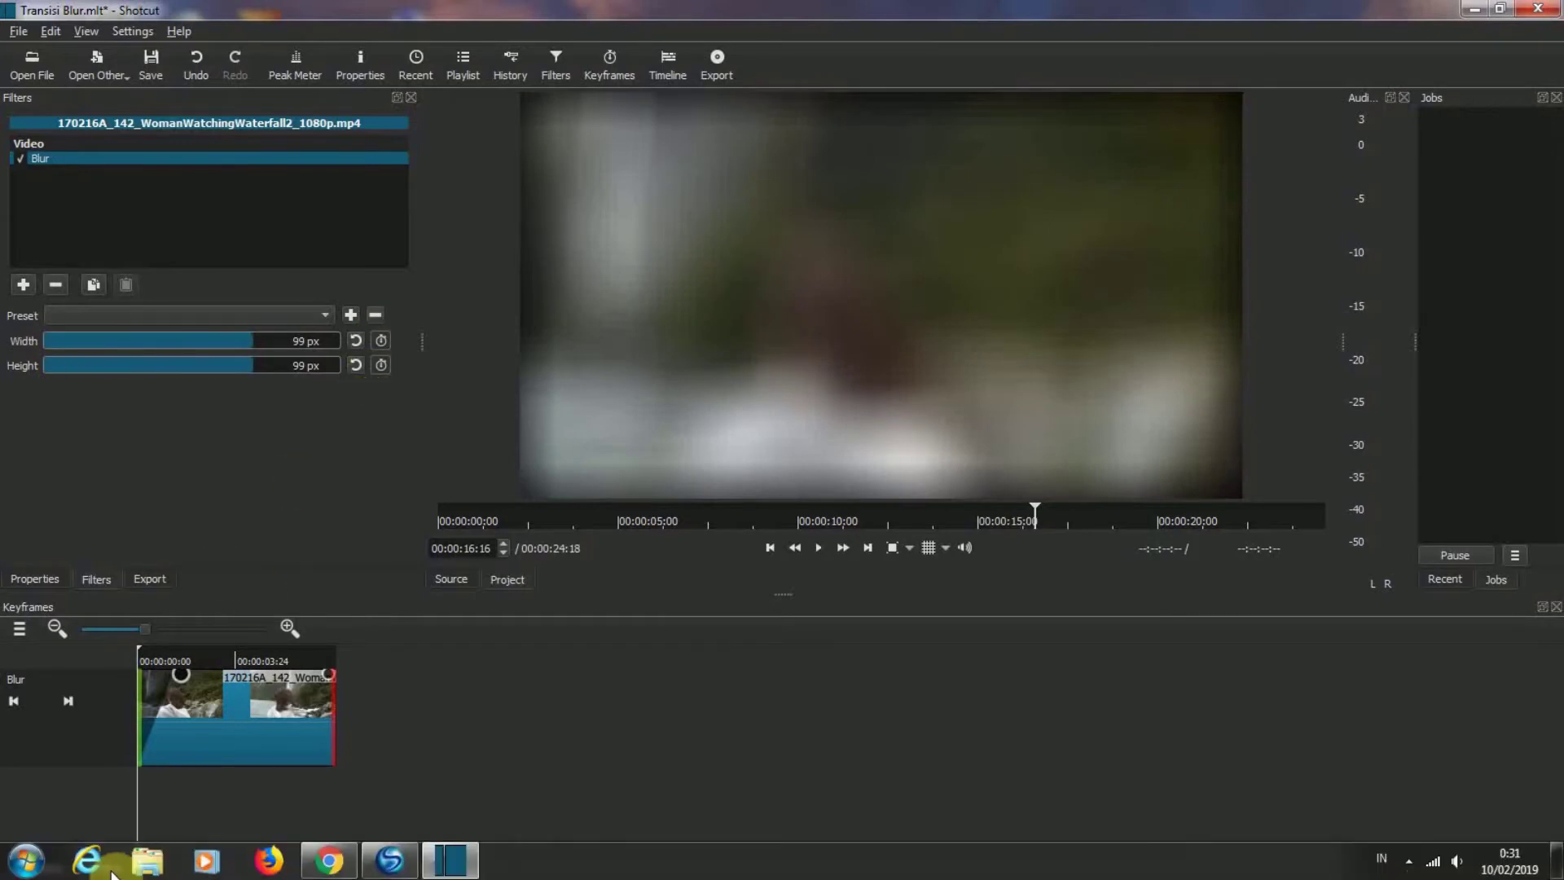
Return to the timeline and play back the blur transition from near the end of the driving clip into the waterfall clip
click(98, 849)
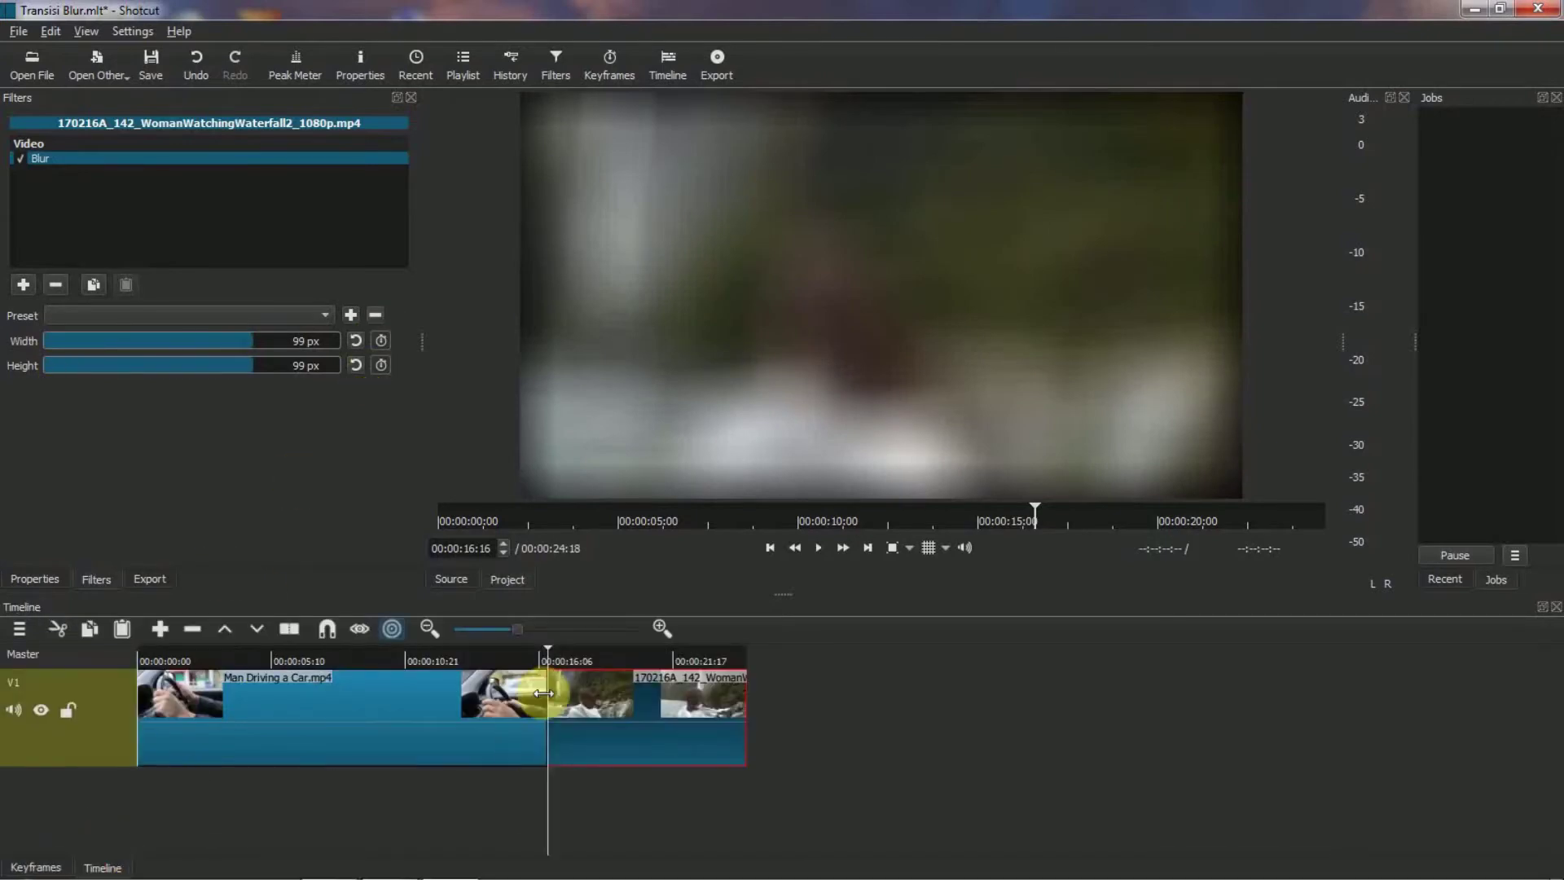
drag(549, 649, 472, 656)
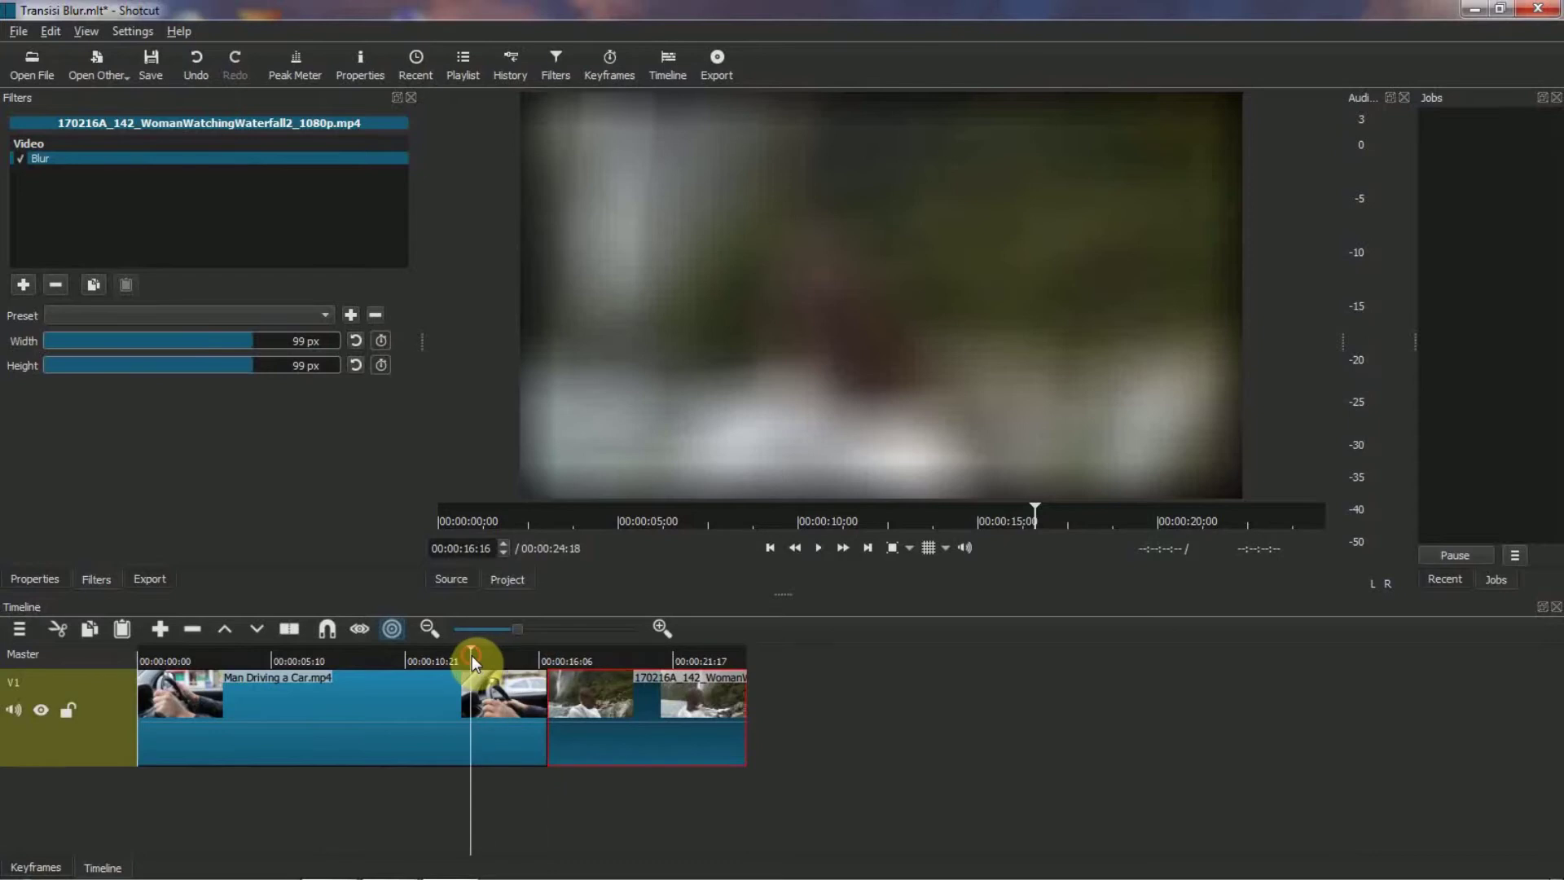
click(821, 547)
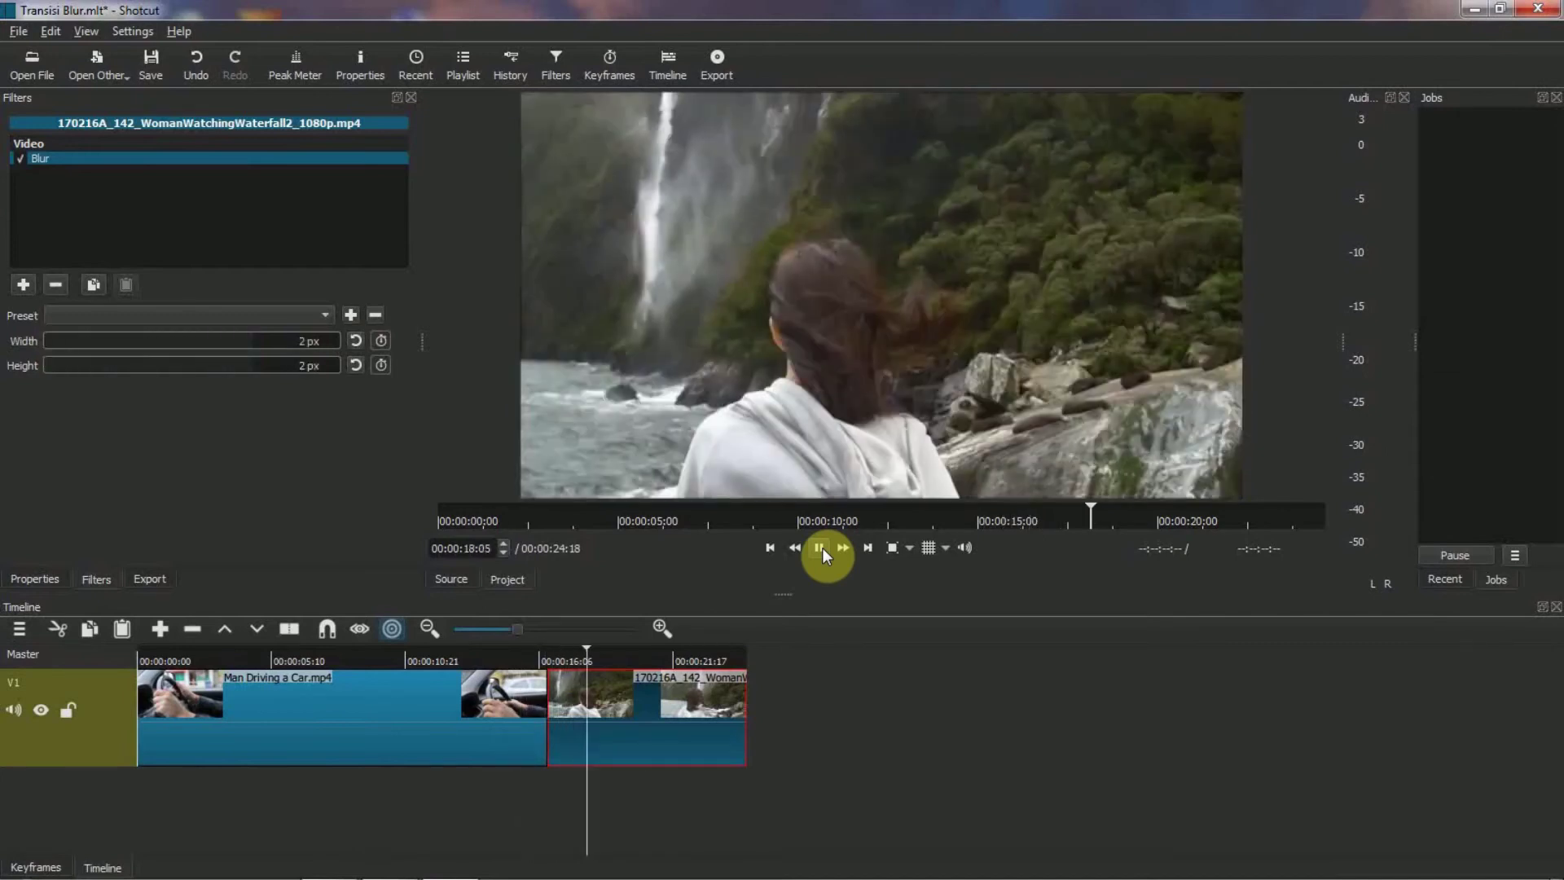
click(821, 547)
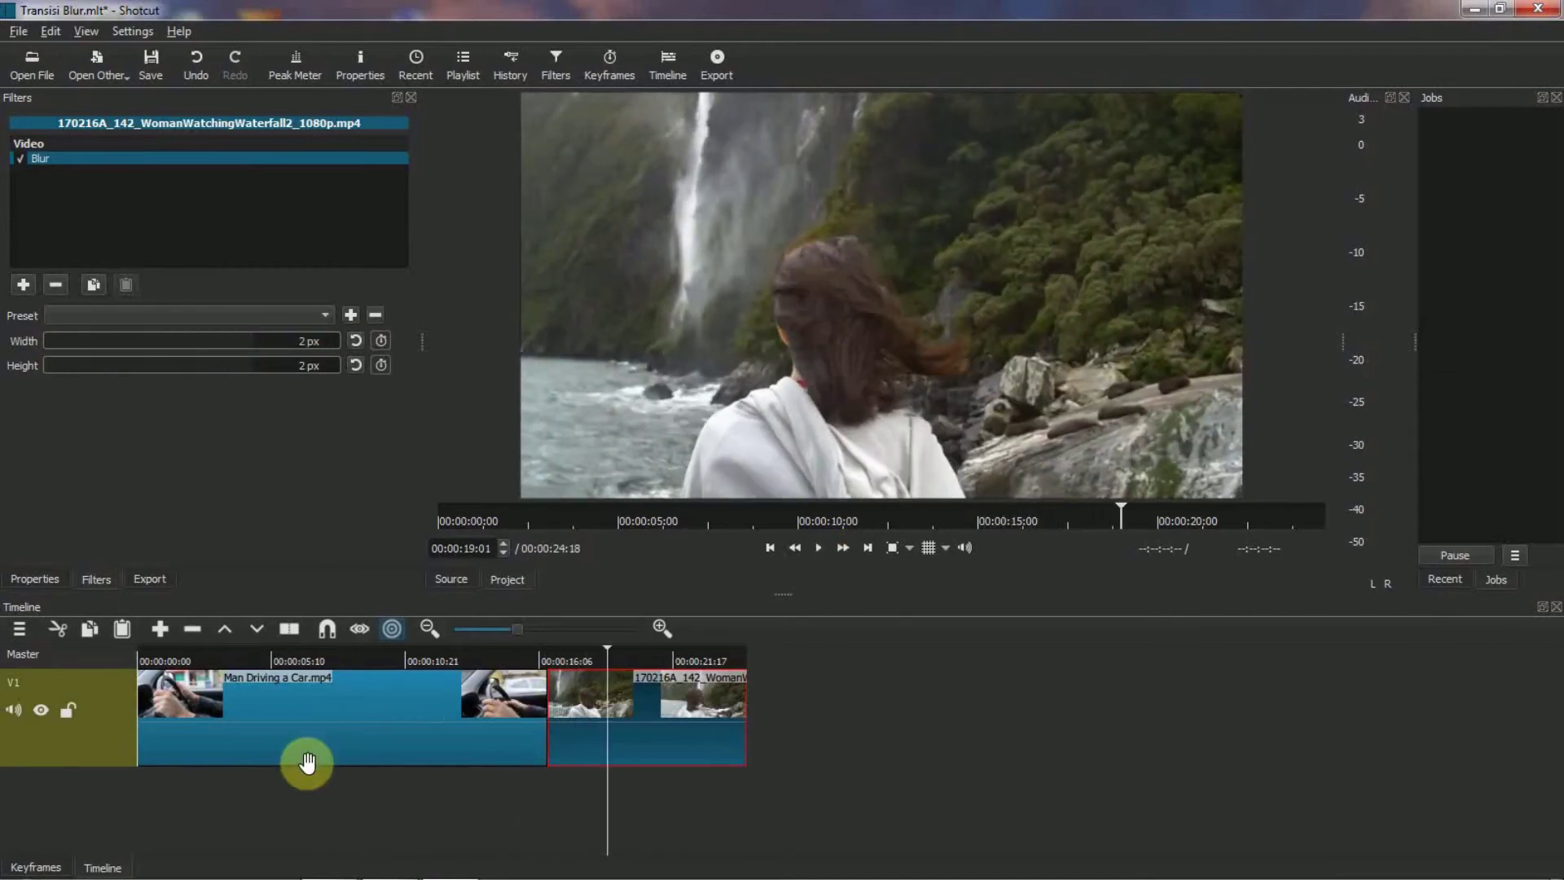
Reopen the waterfall clip's Blur keyframes, go to the start of the clip and set the Blur width to 60 px
click(37, 867)
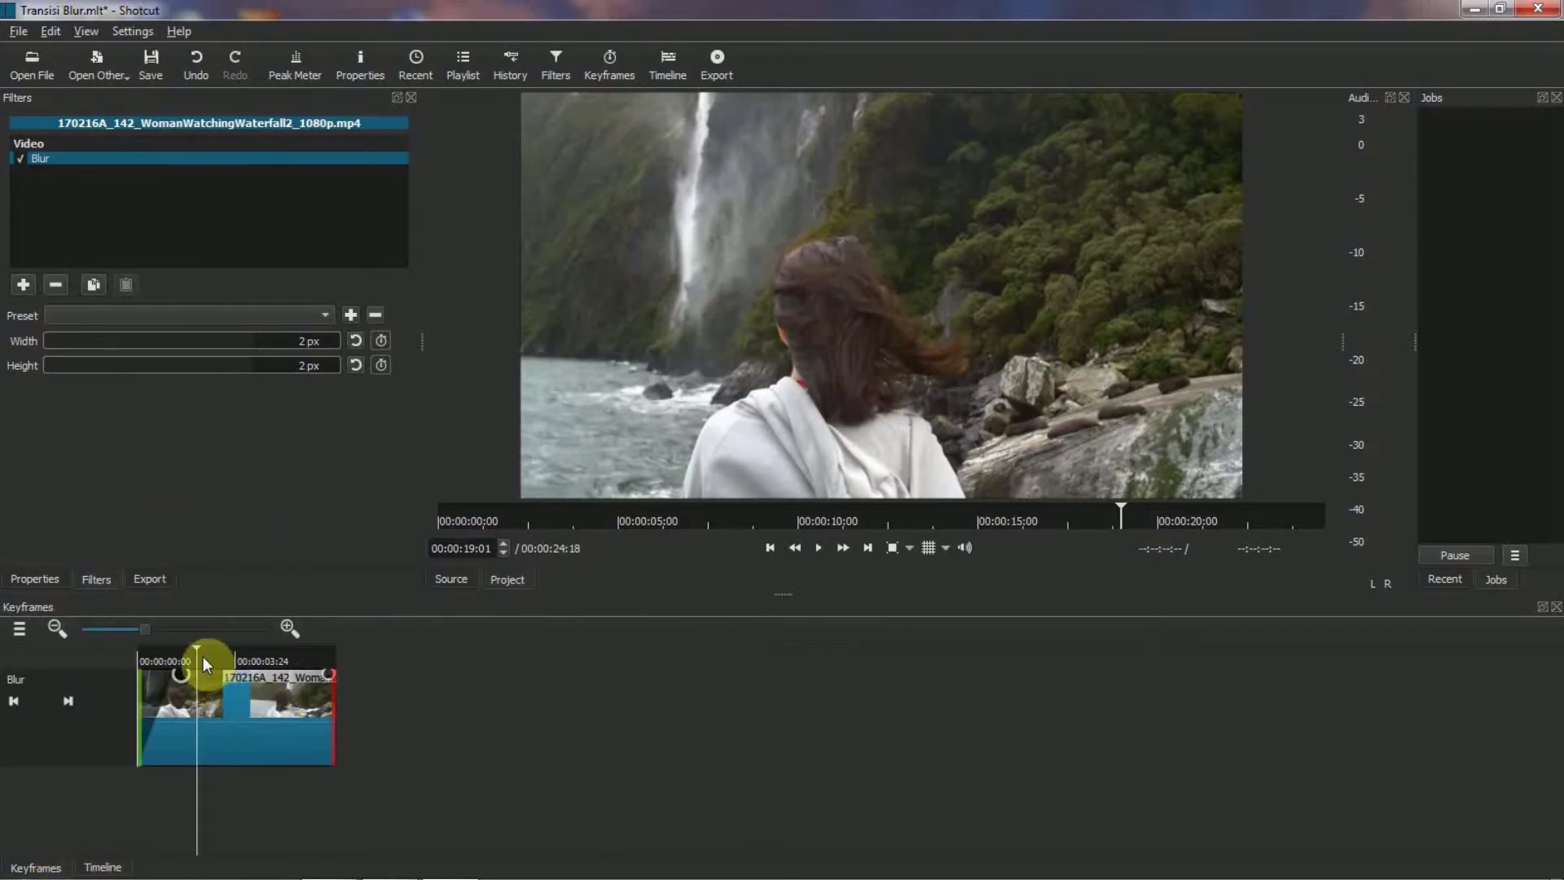
drag(194, 645, 115, 646)
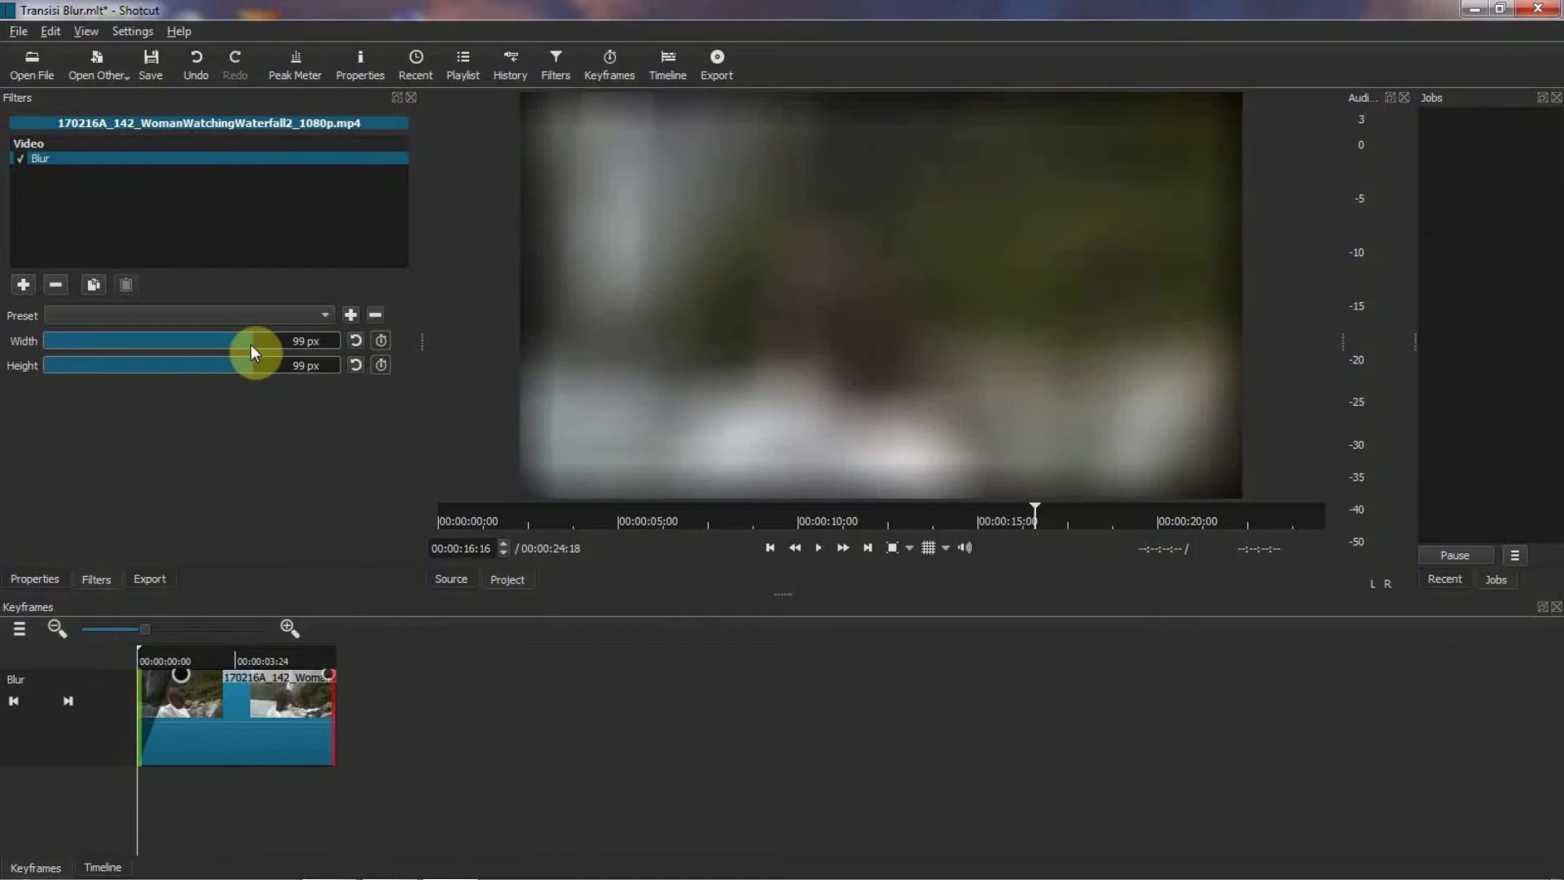
drag(212, 349, 203, 349)
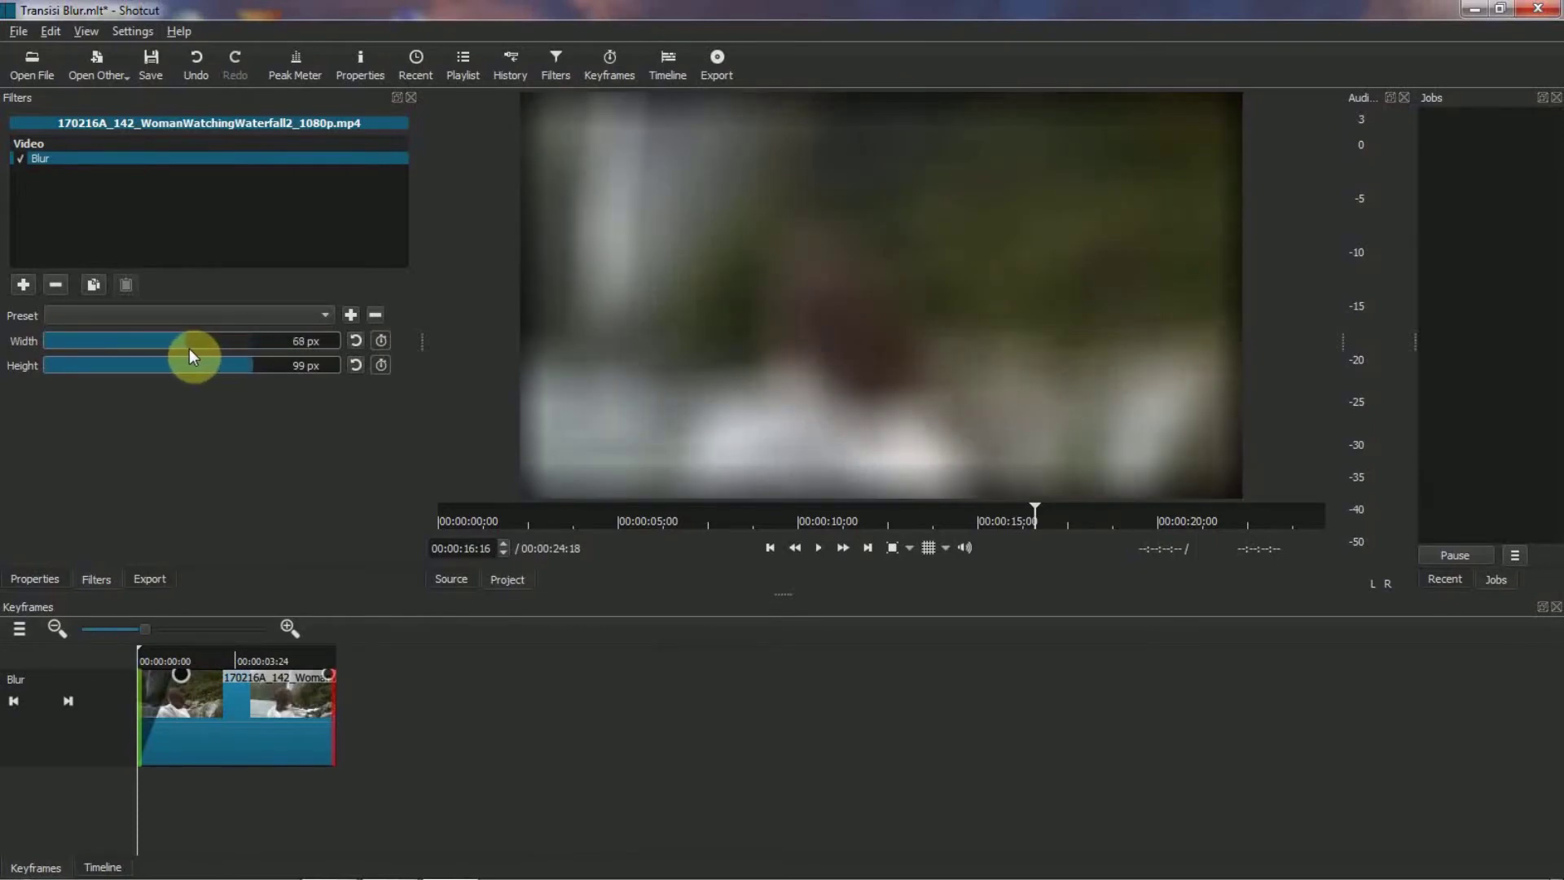
drag(183, 356, 180, 356)
click(298, 341)
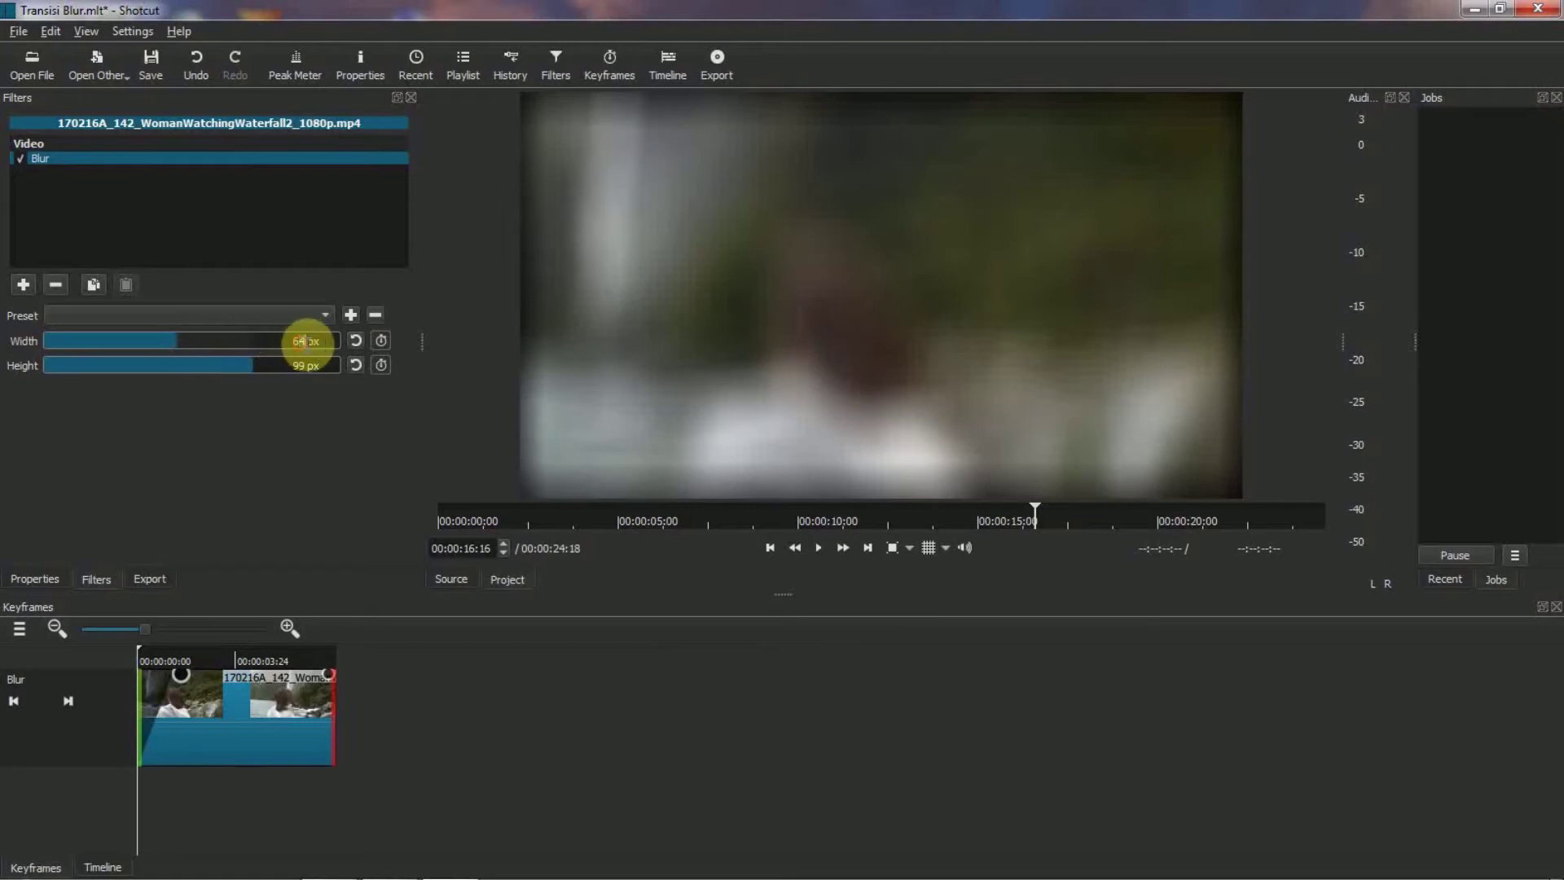
key(BackSpace)
text(0)
Set the waterfall clip's Blur height to 60 px
click(304, 365)
key(BackSpace)
text(5)
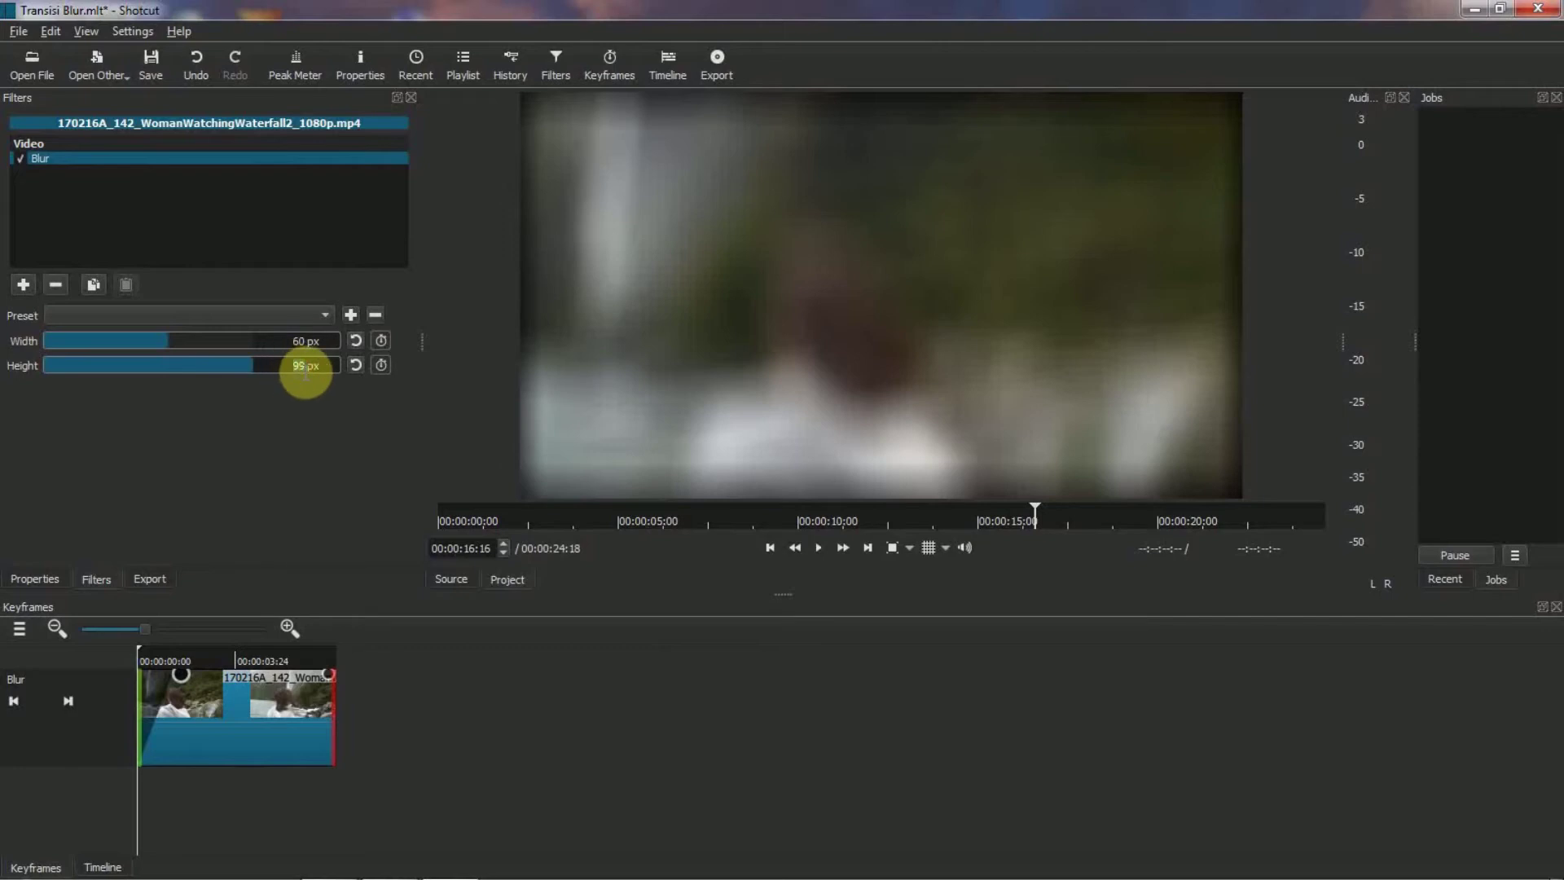
click(302, 369)
key(BackSpace)
key(BackSpace)
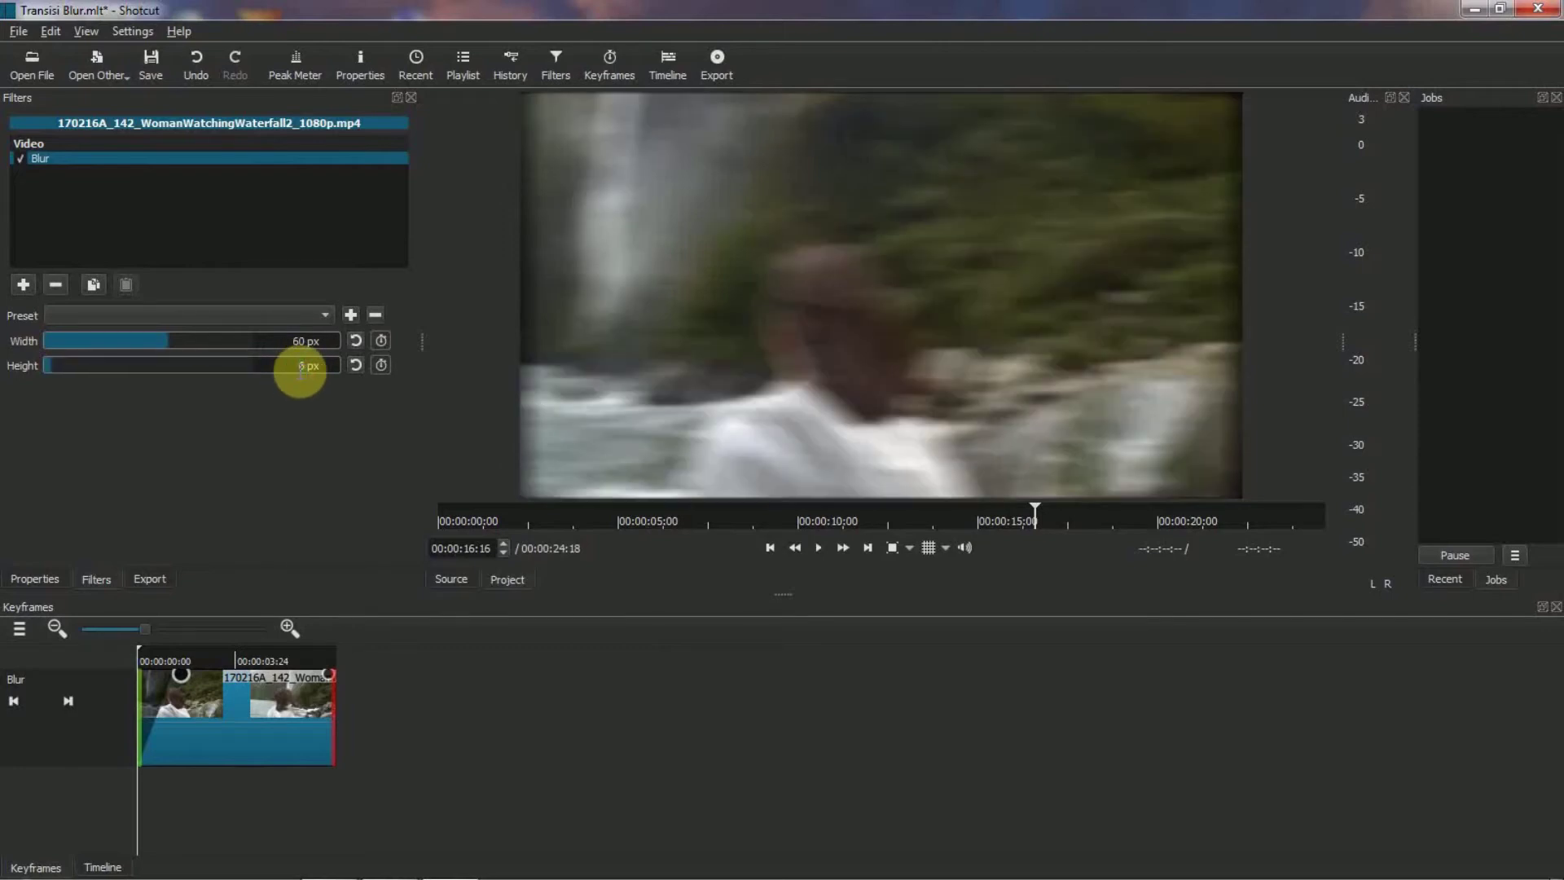
text(60)
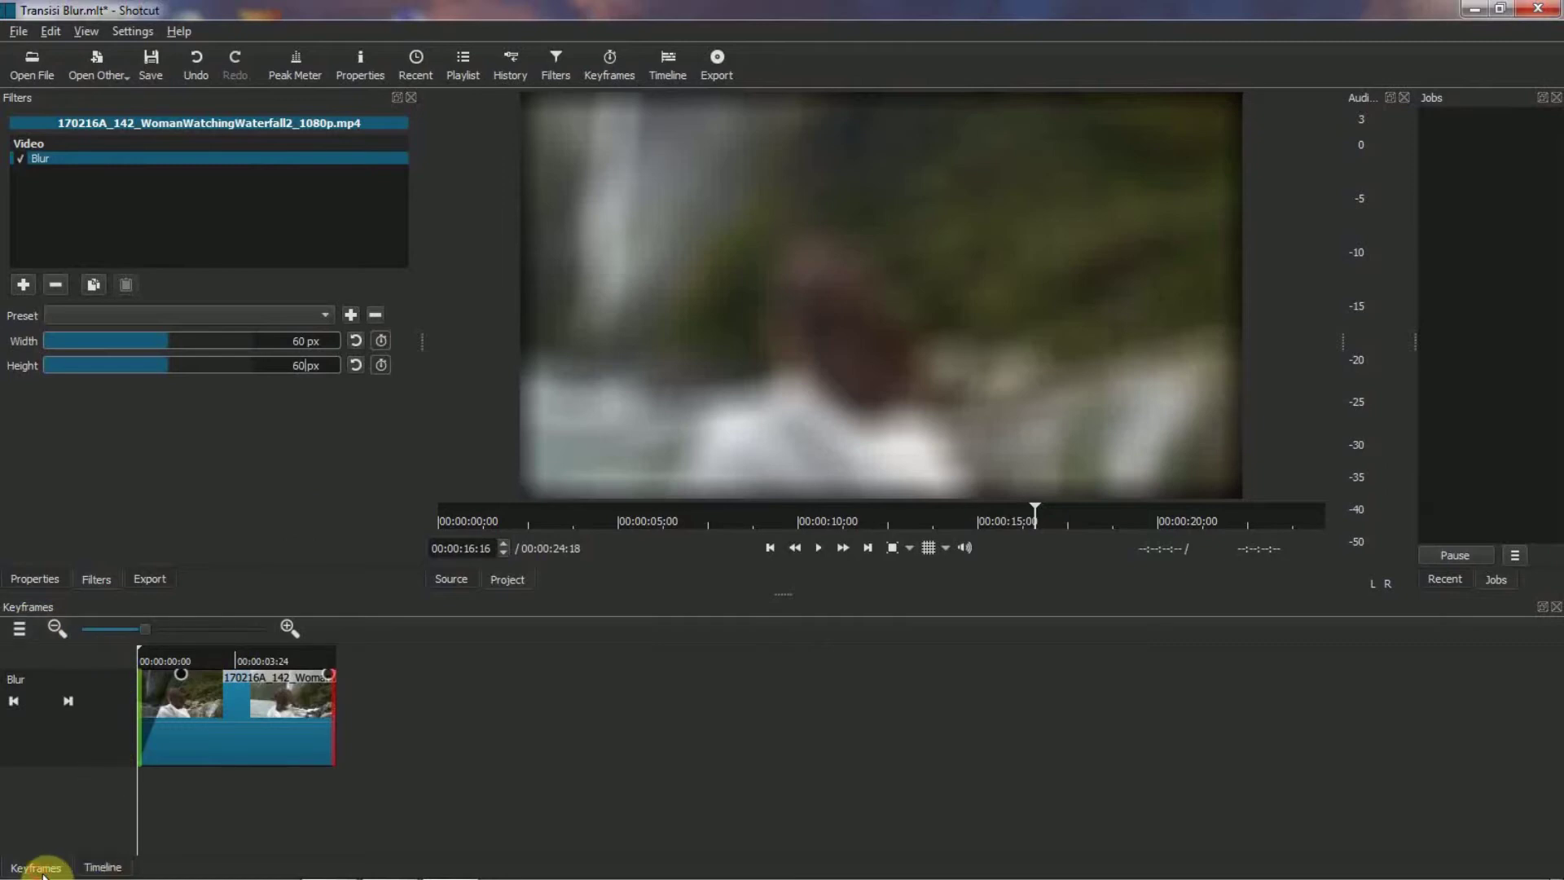
Return to the timeline and play back the transition from the end of the driving clip into the waterfall clip
click(103, 867)
drag(547, 656, 469, 652)
click(830, 544)
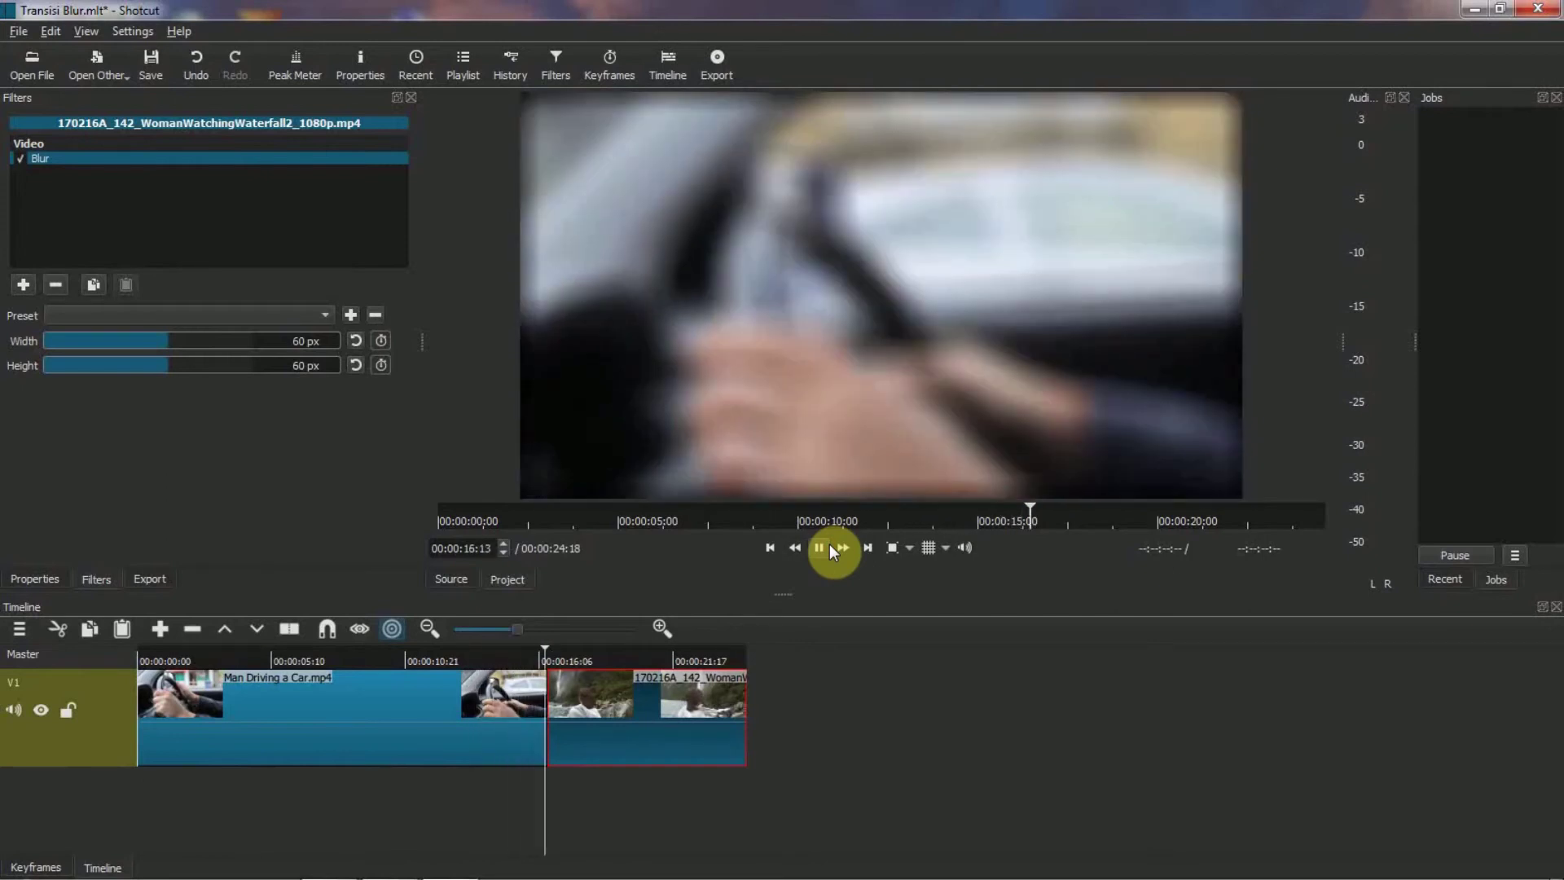
click(829, 544)
Split the driving clip at 00:00:02:20
drag(554, 649, 207, 666)
click(247, 705)
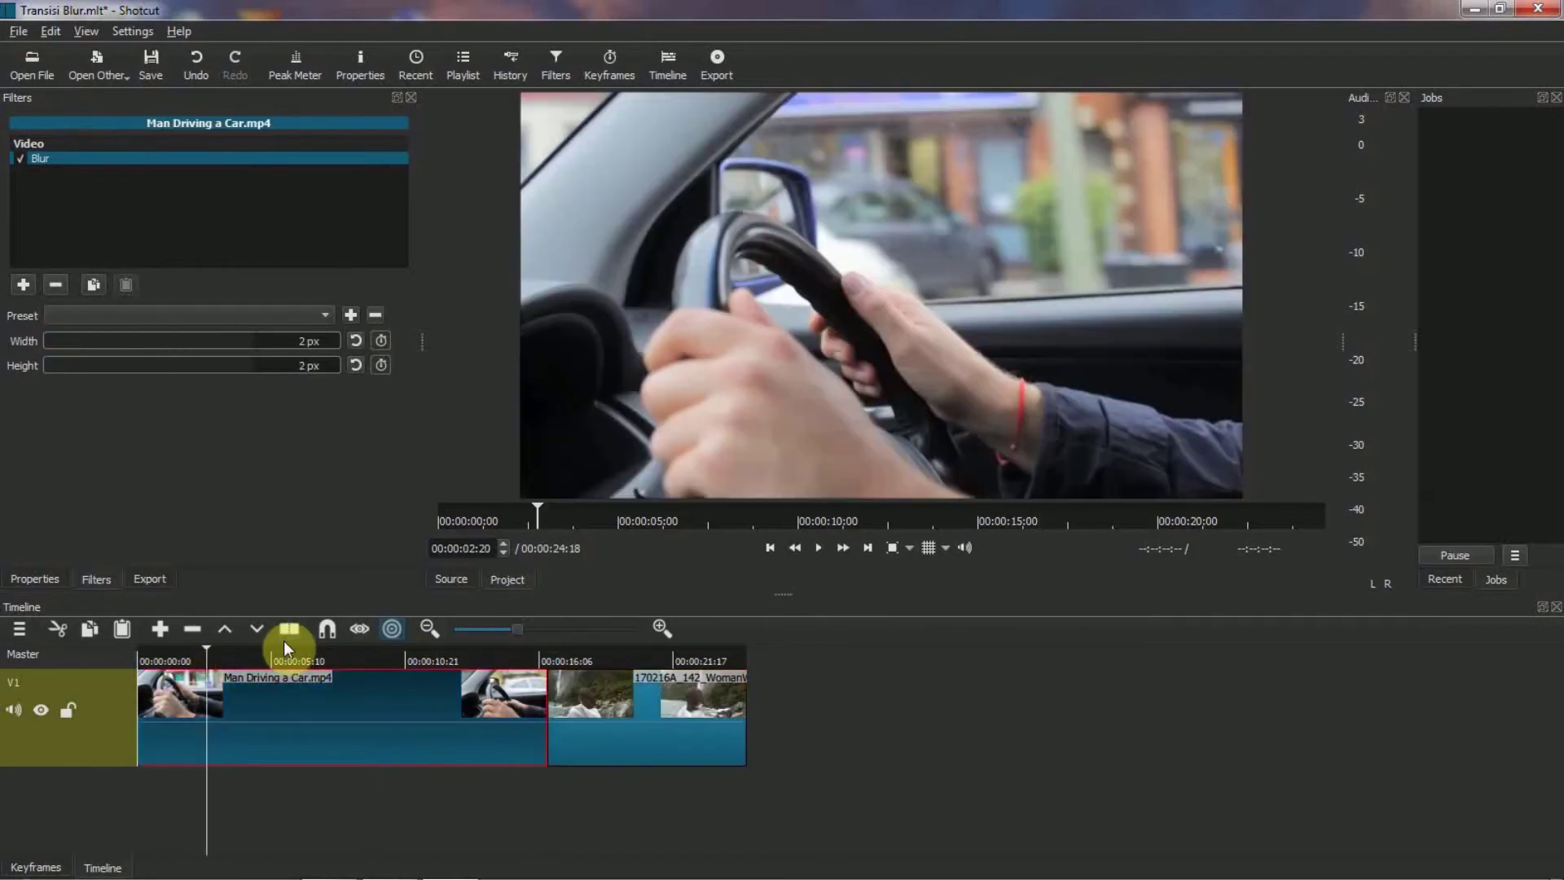
click(287, 634)
Add a second Blur filter to the short first segment of the driving clip
click(178, 721)
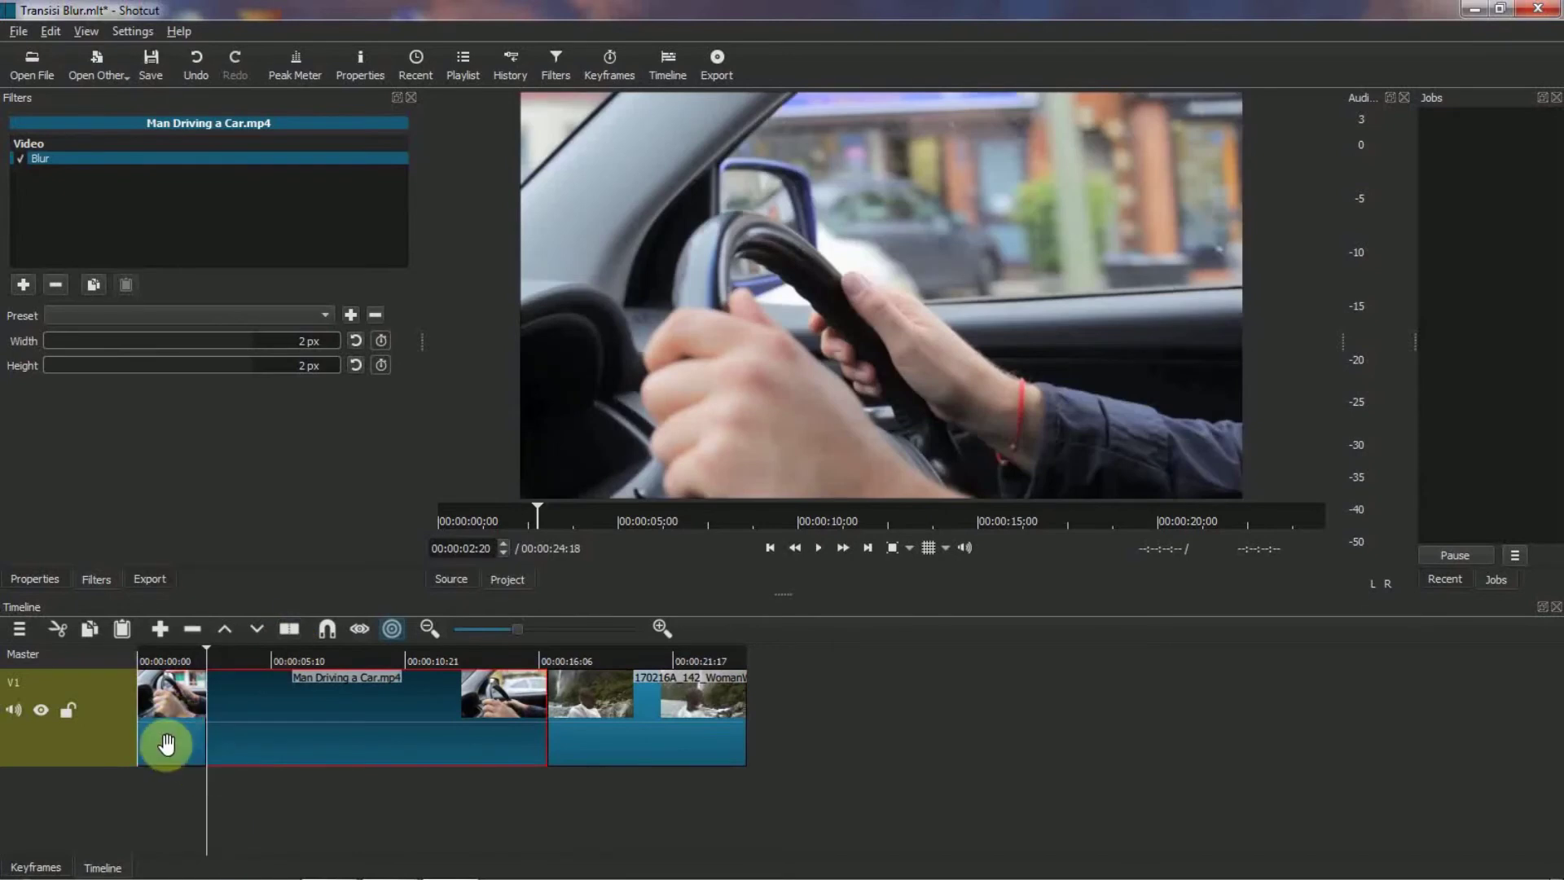
click(175, 728)
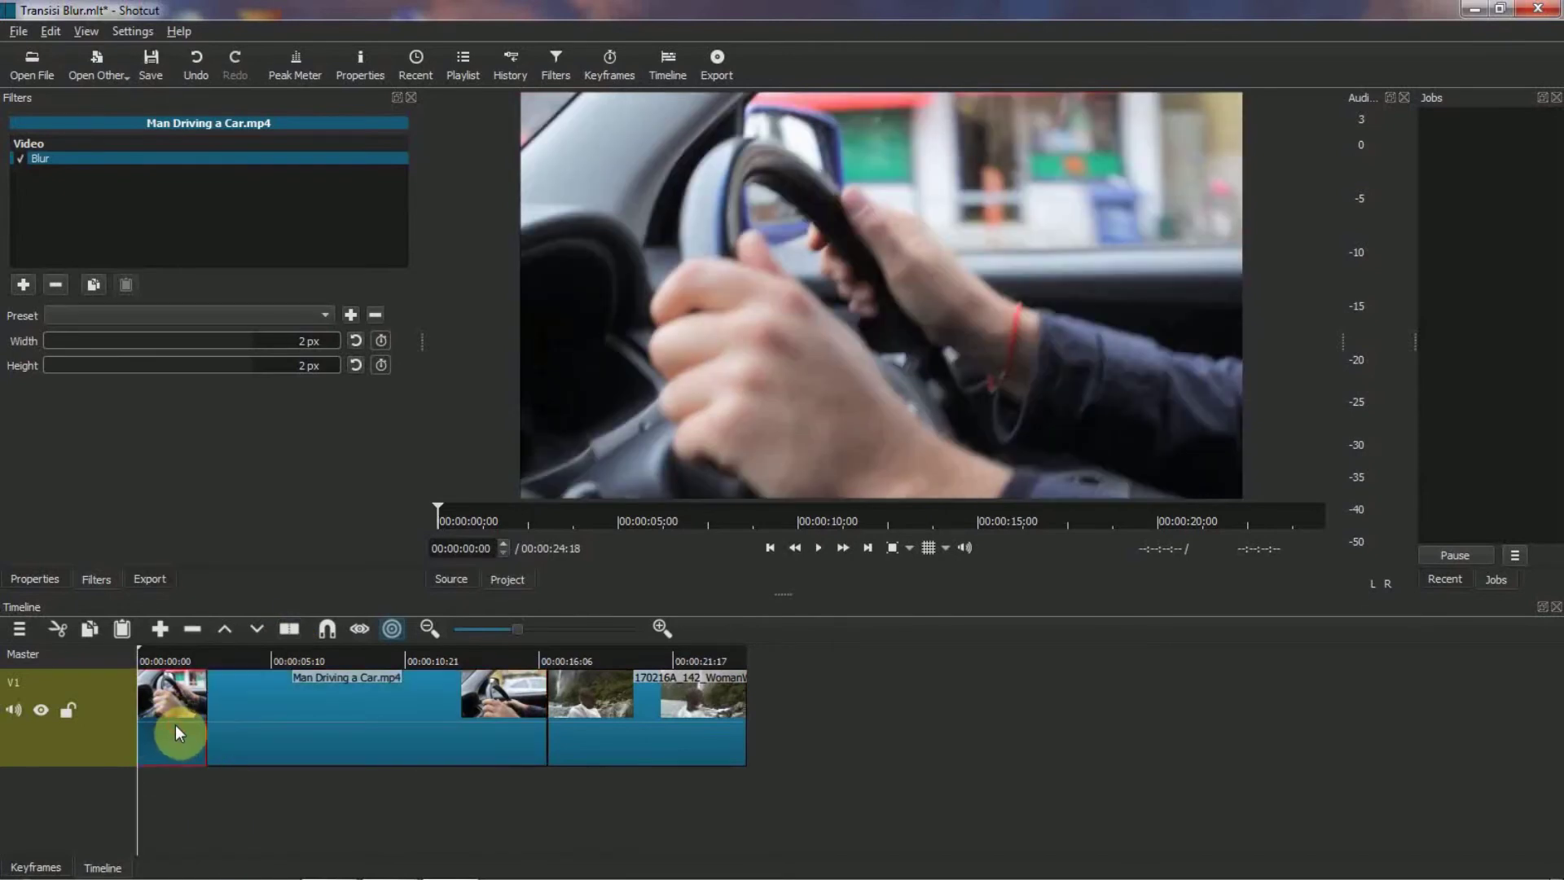
click(87, 32)
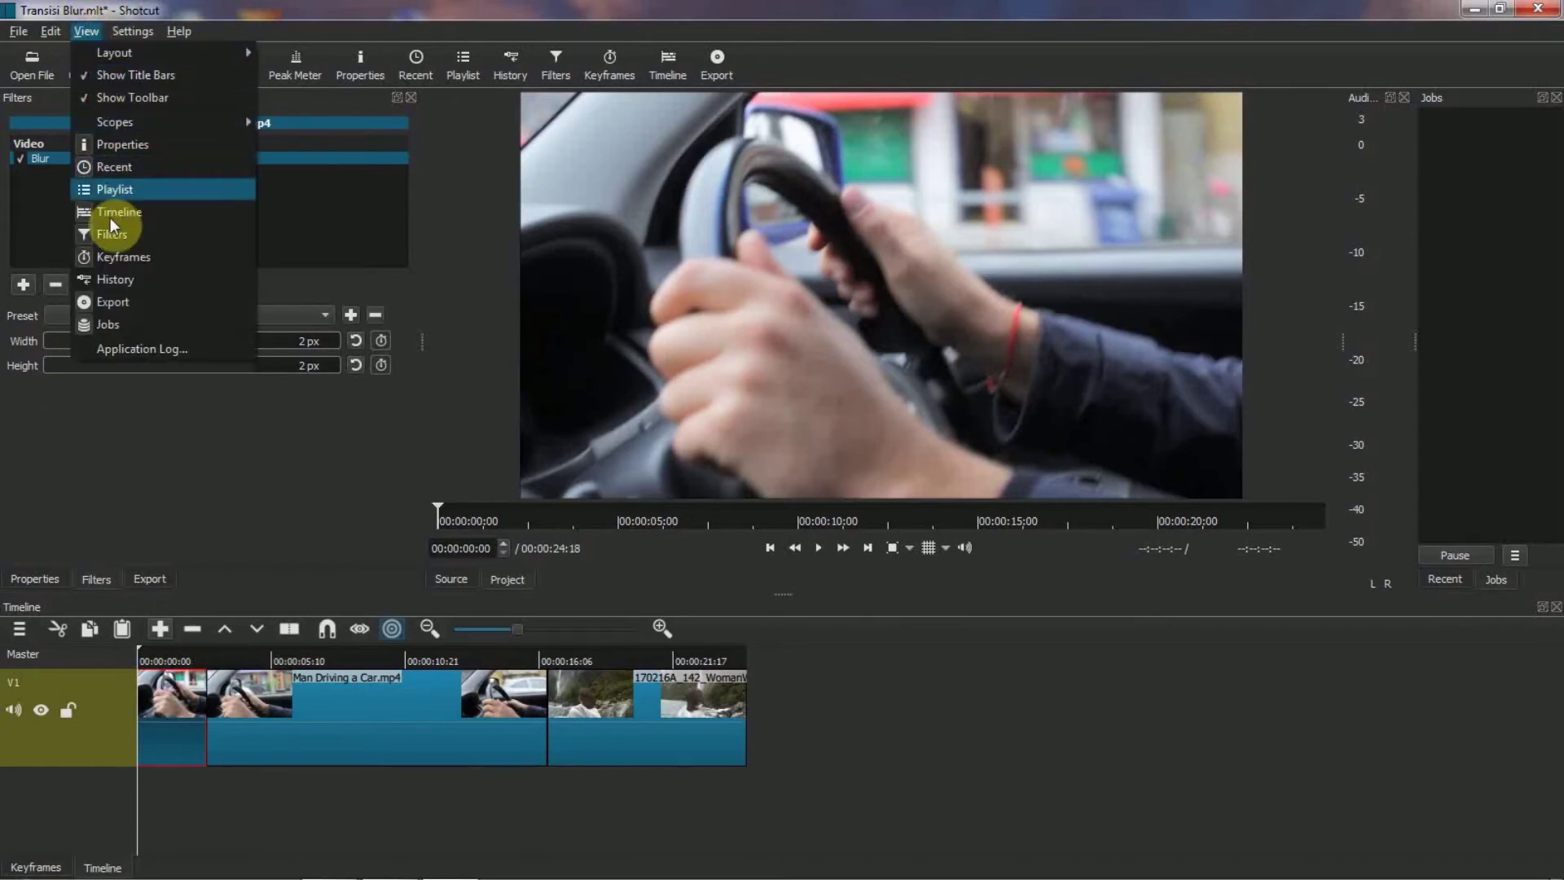
click(112, 302)
click(86, 31)
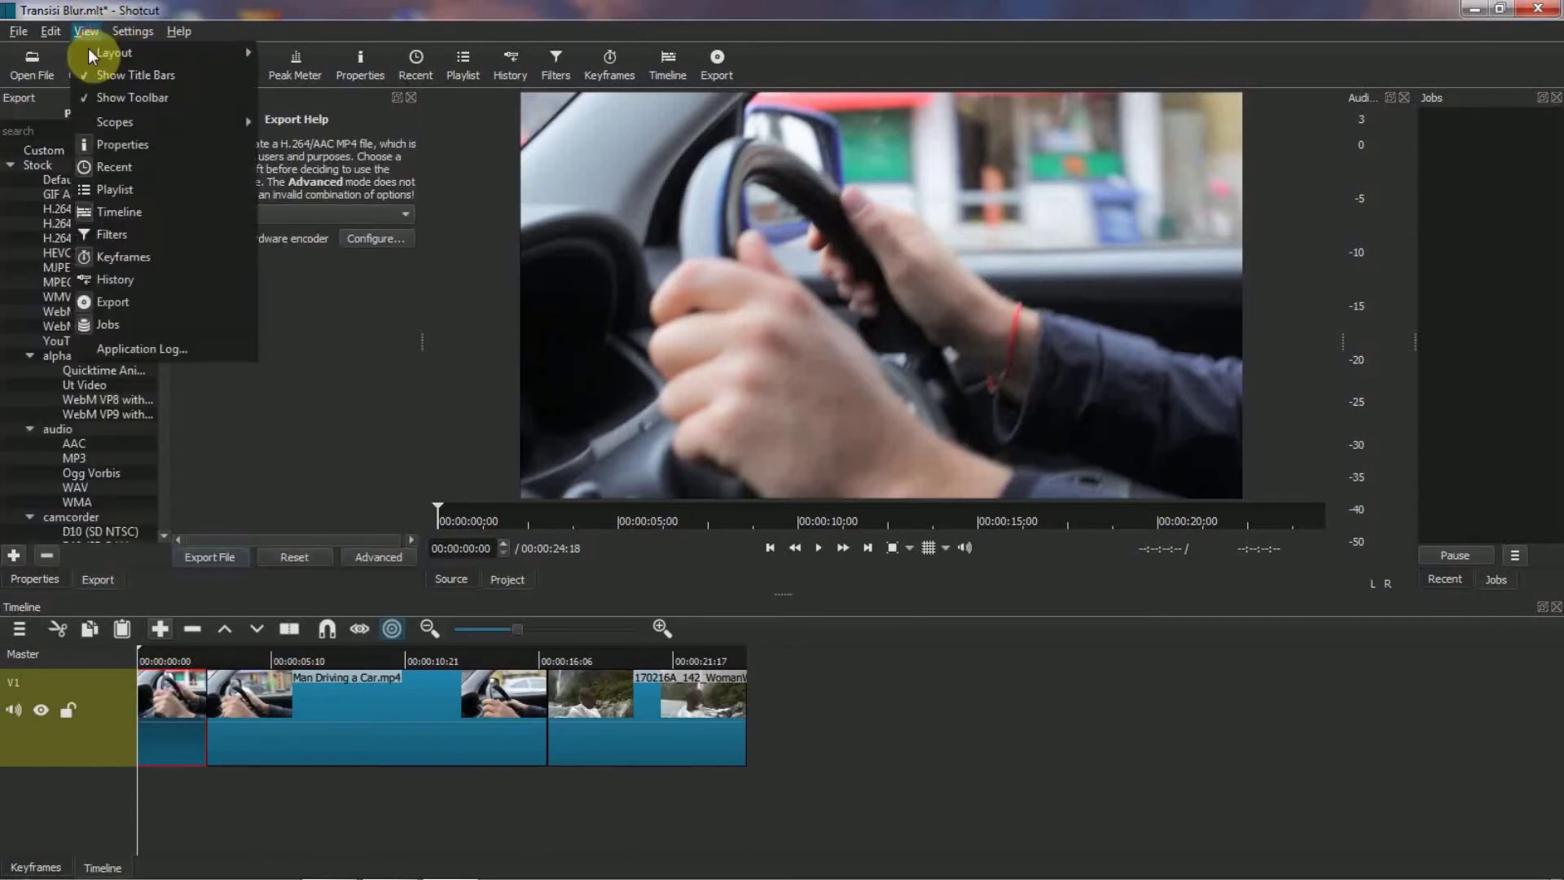
click(110, 234)
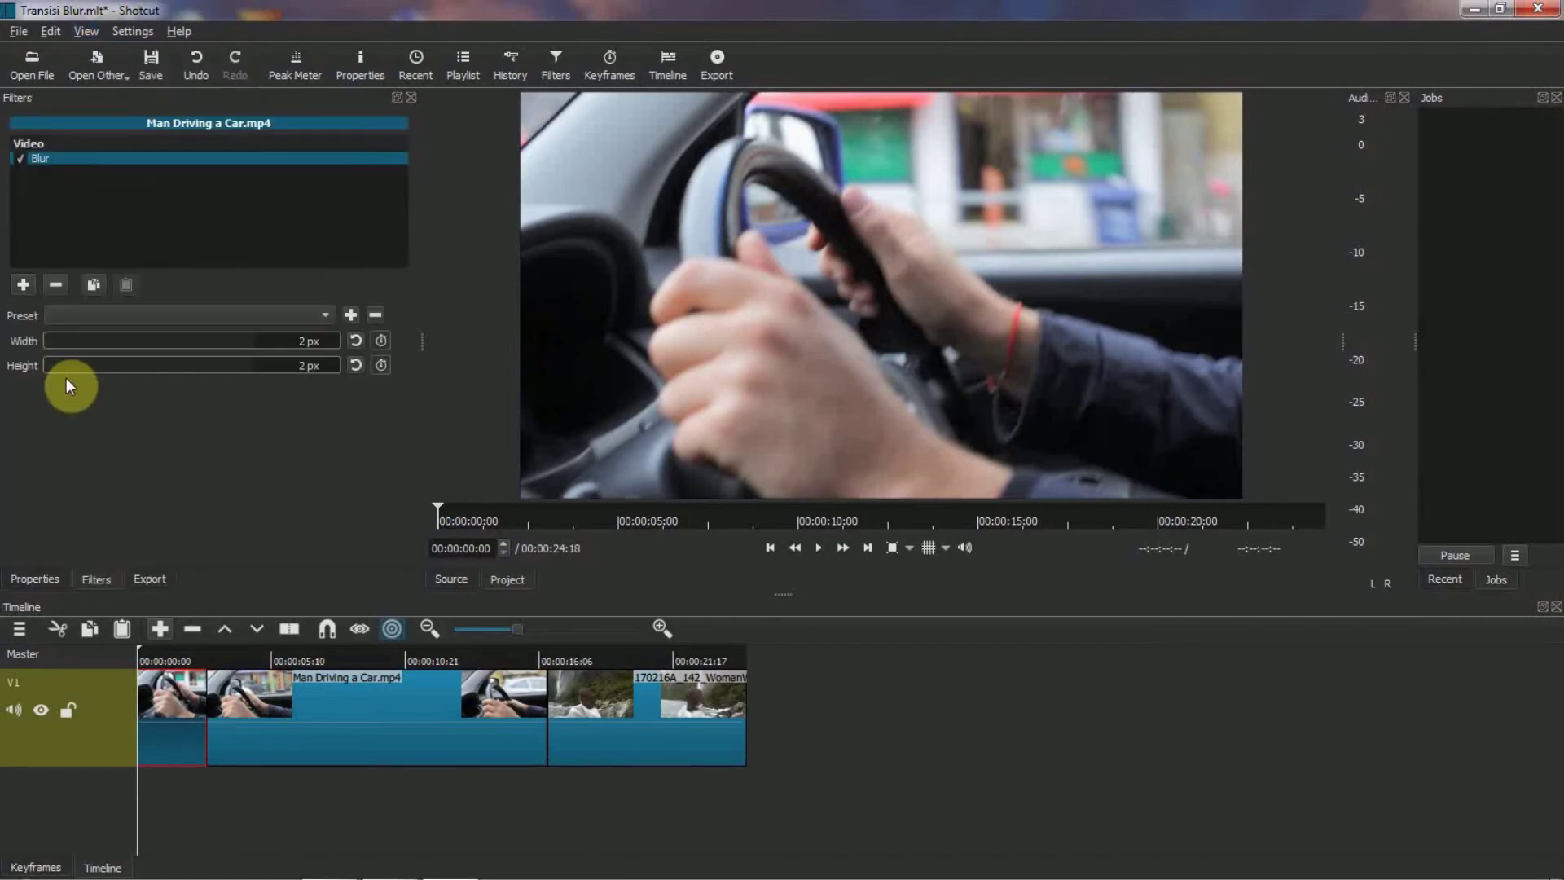
click(23, 284)
click(31, 151)
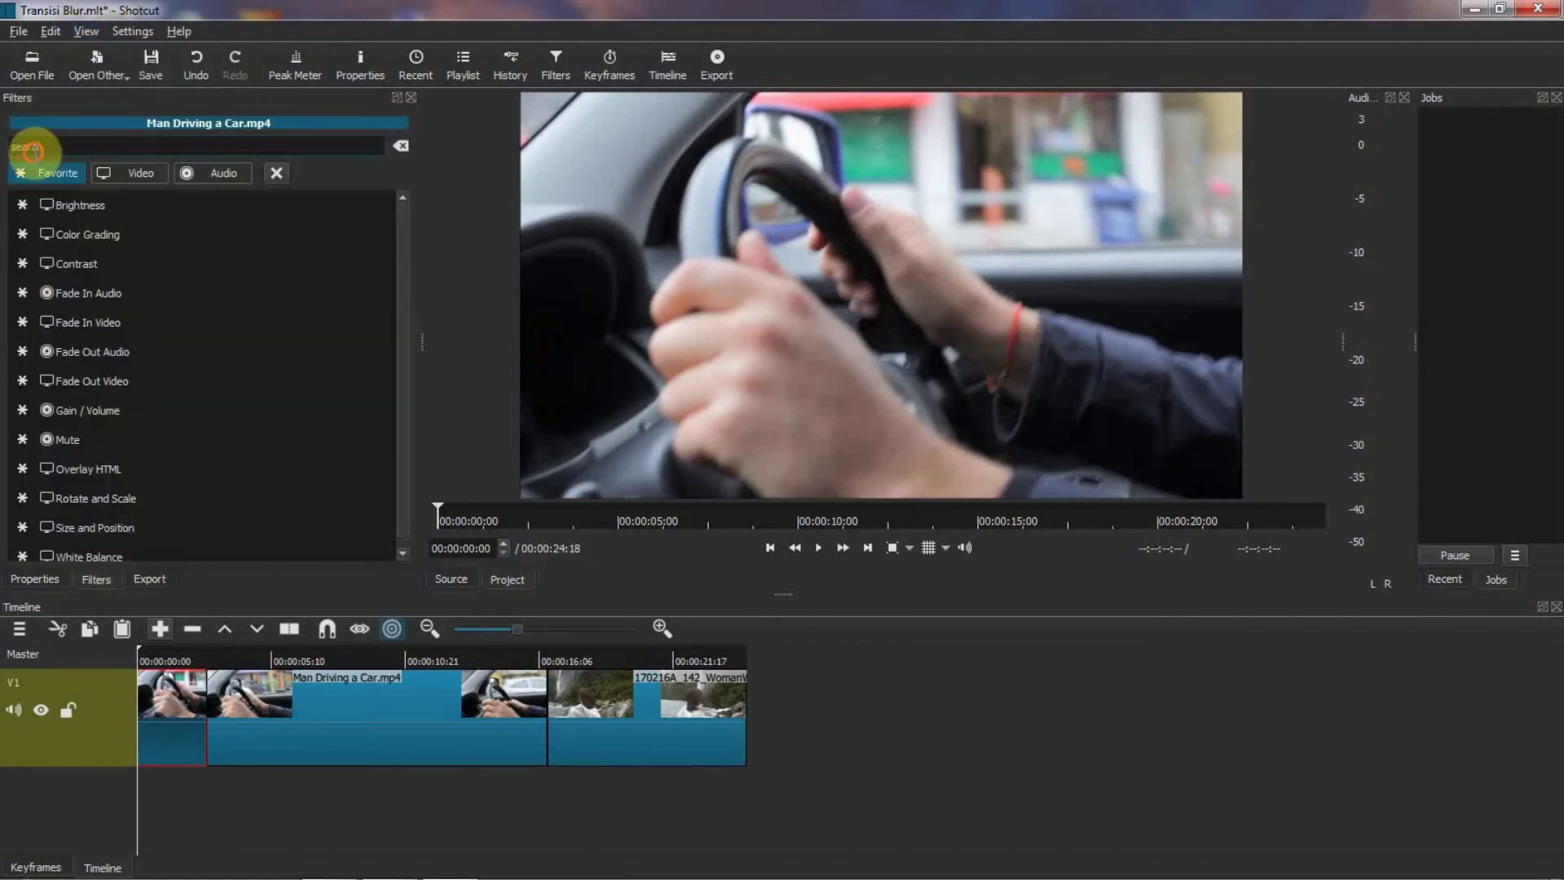
text(blur)
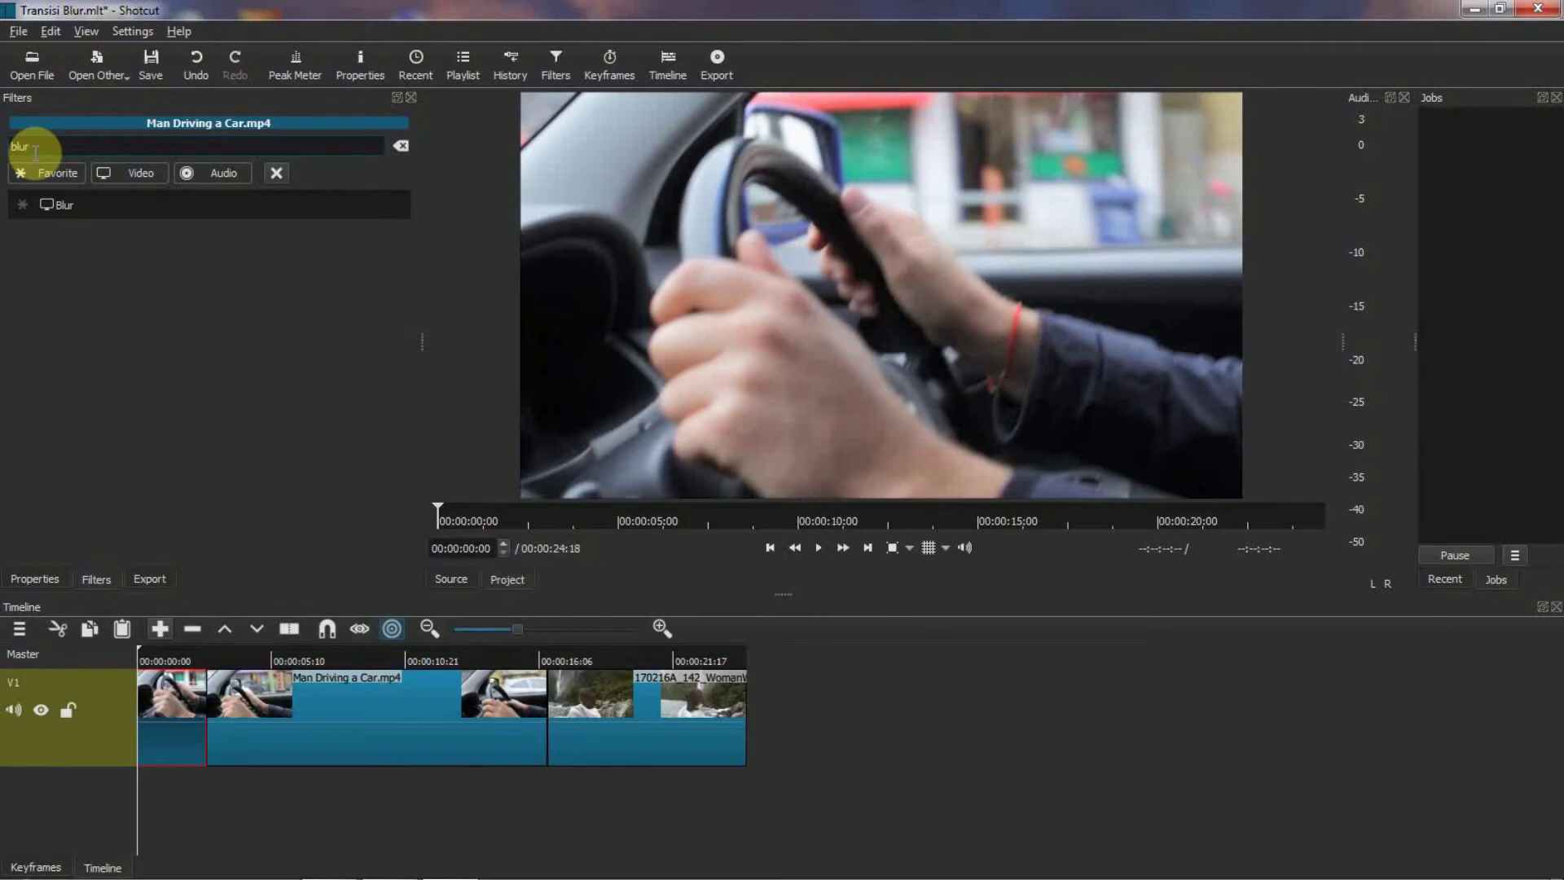
click(52, 204)
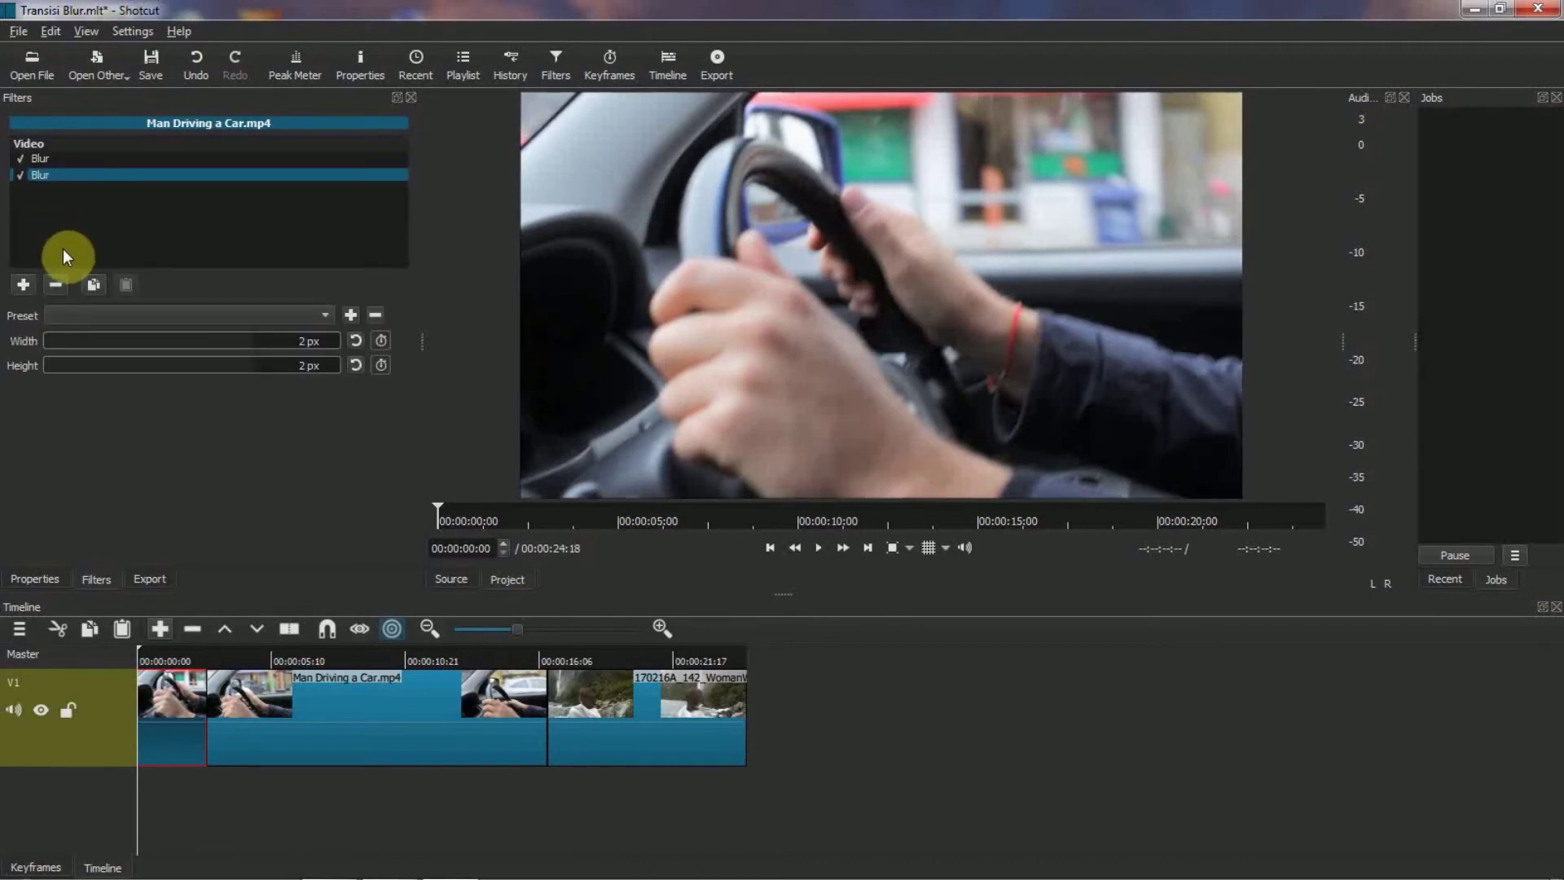
Show the new Blur filter's keyframes and create a Blur ramp at the beginning of the first driving segment
click(84, 32)
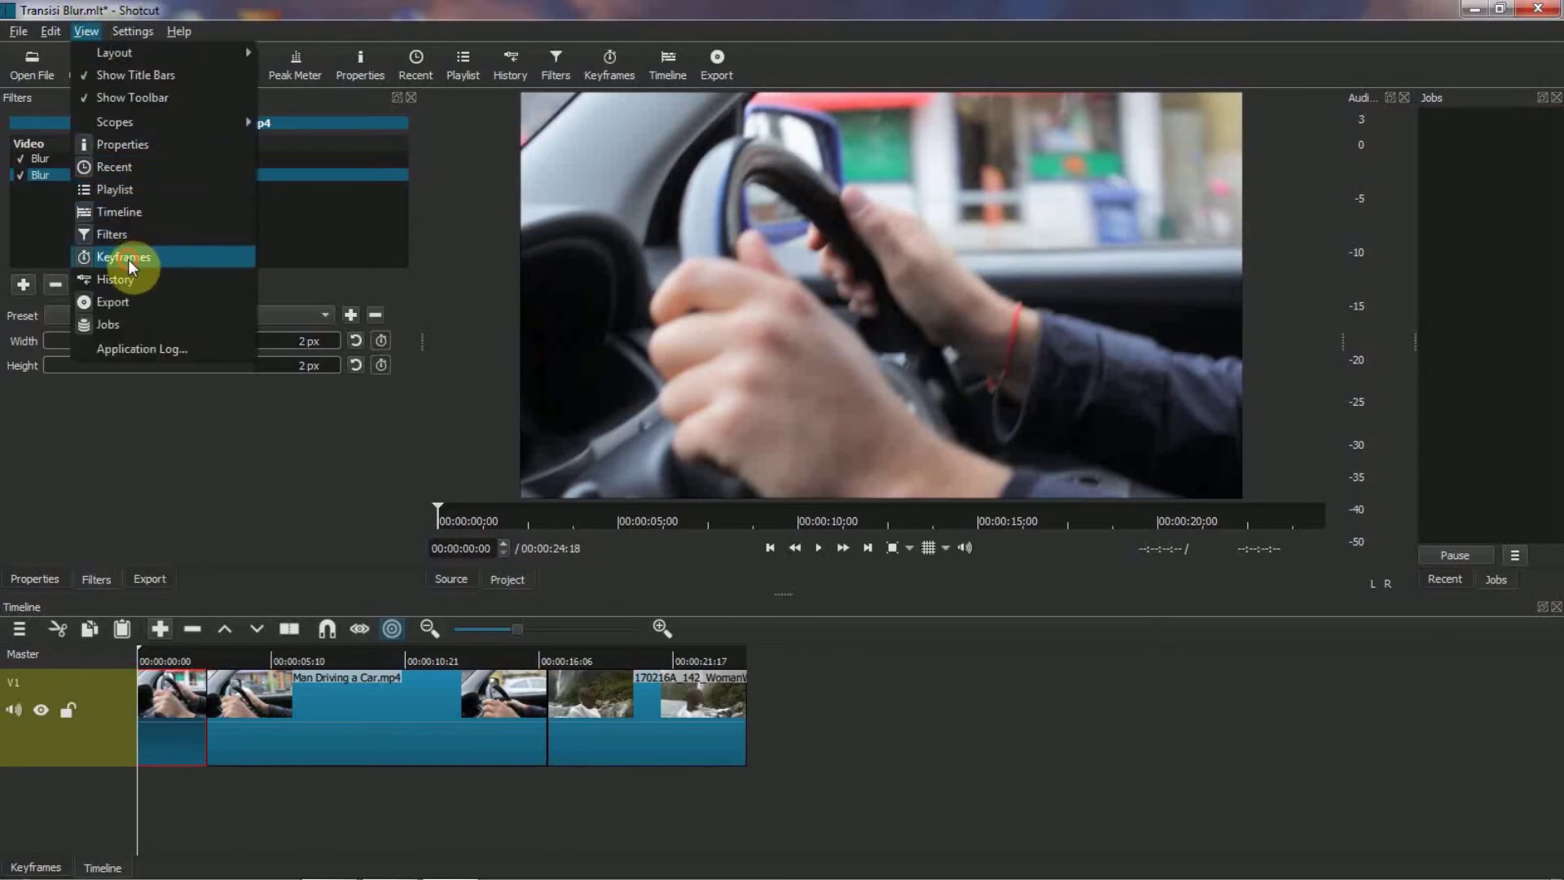
click(129, 259)
click(85, 31)
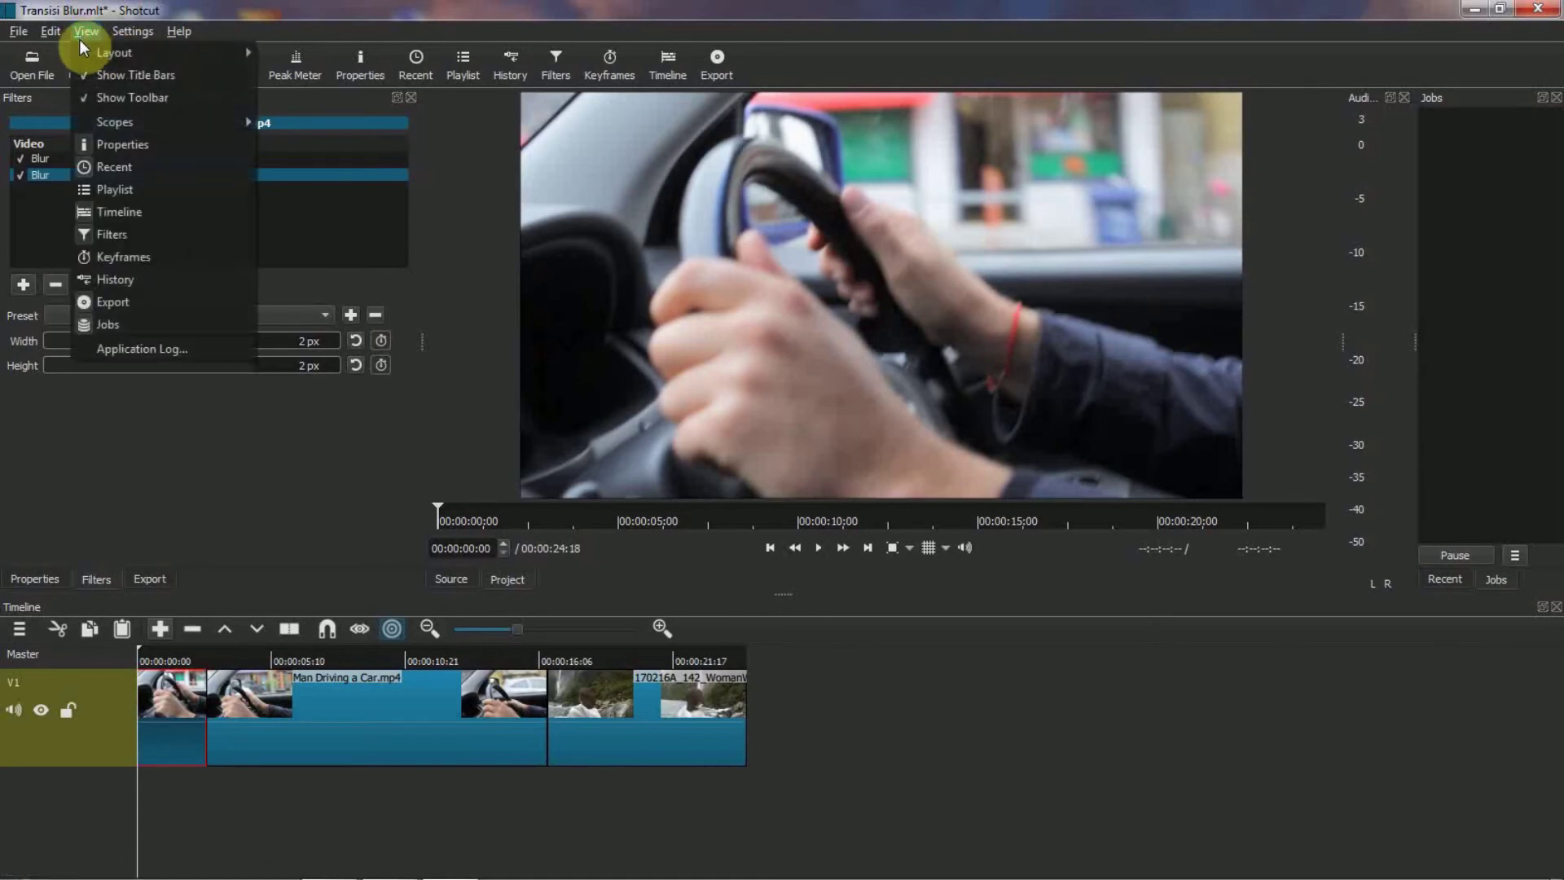
click(122, 256)
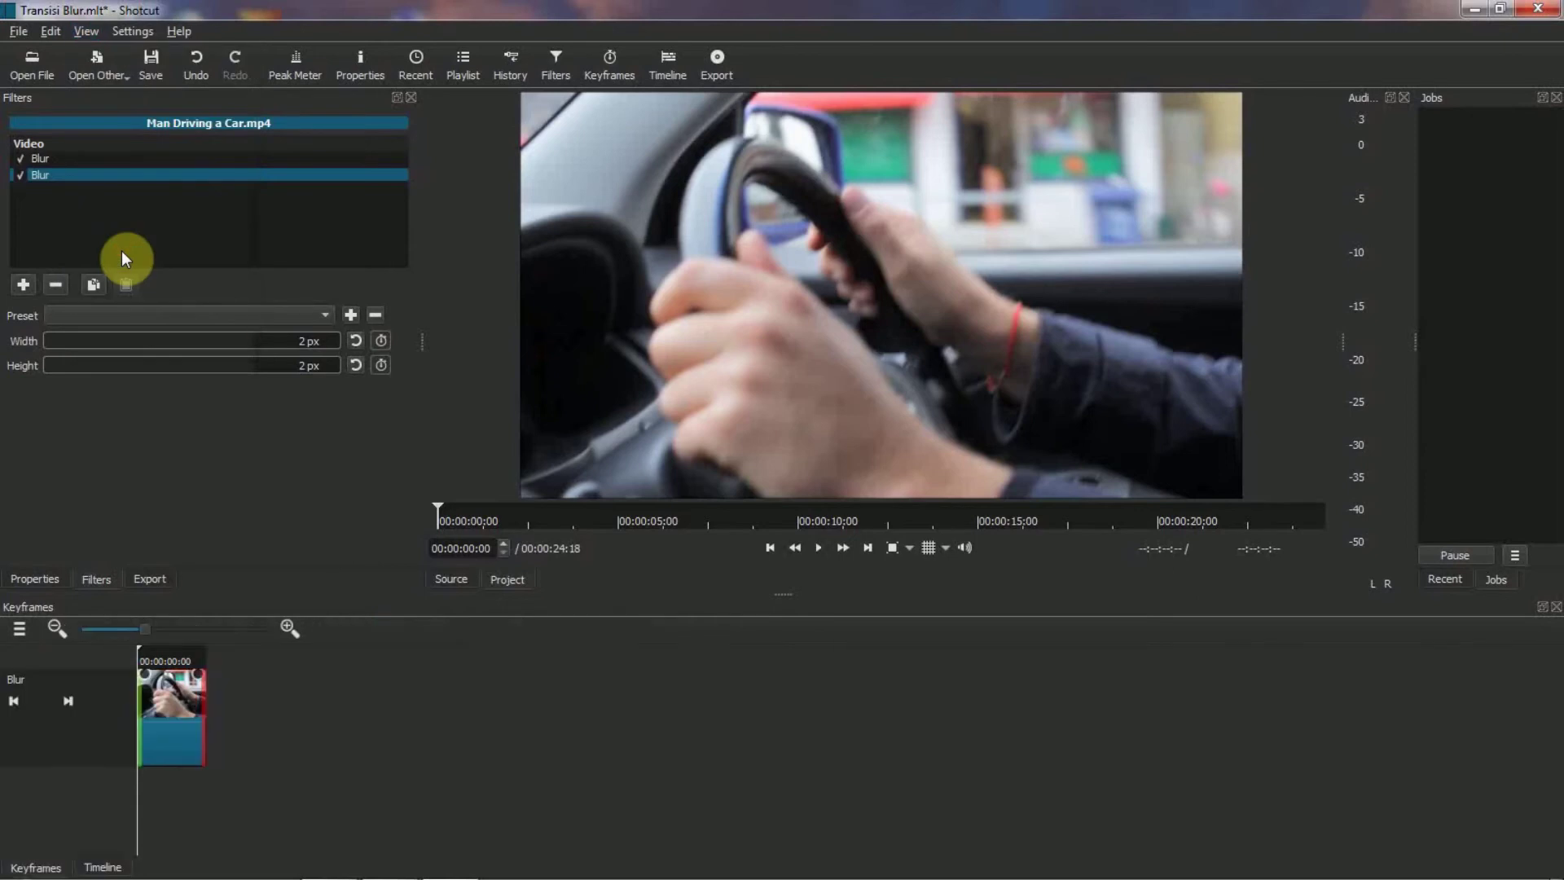
drag(147, 693, 185, 703)
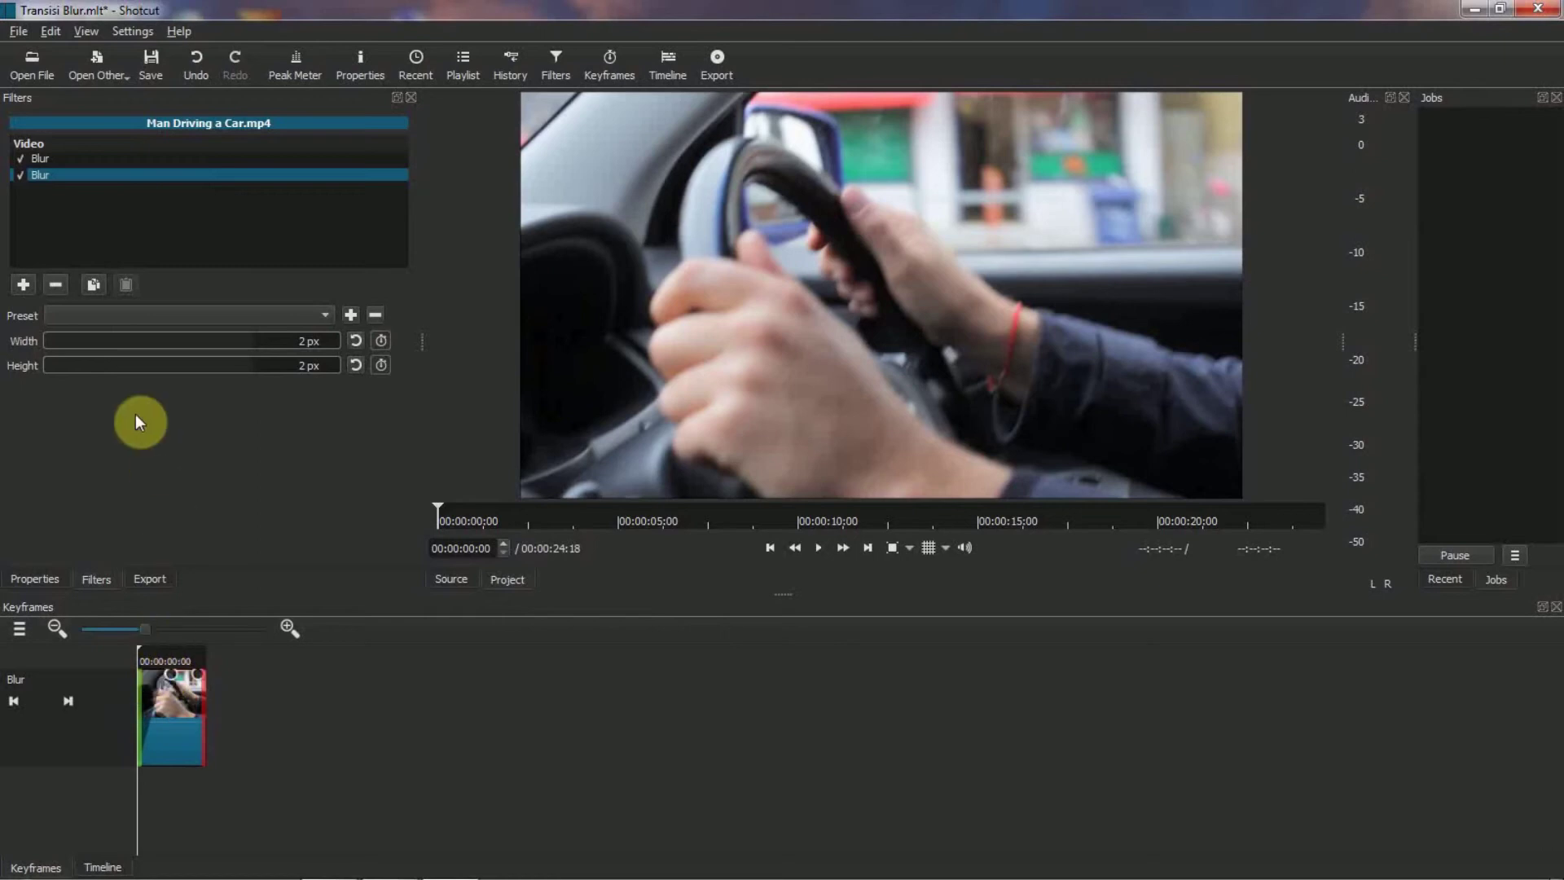
Set the first driving segment's new Blur width and height to 99 px each
drag(107, 339, 330, 359)
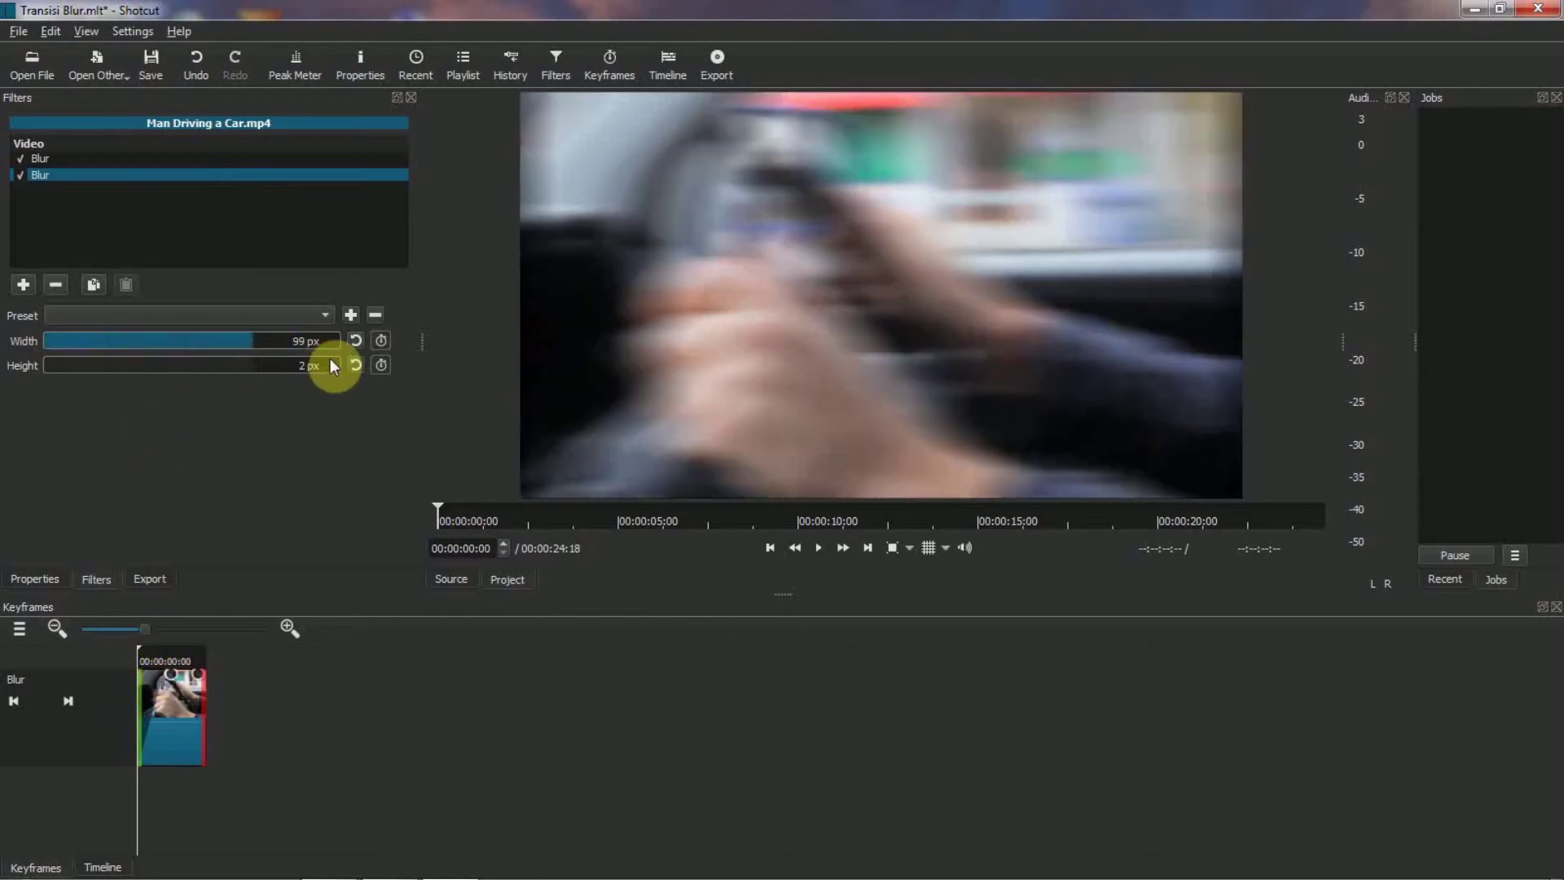
drag(73, 366, 214, 389)
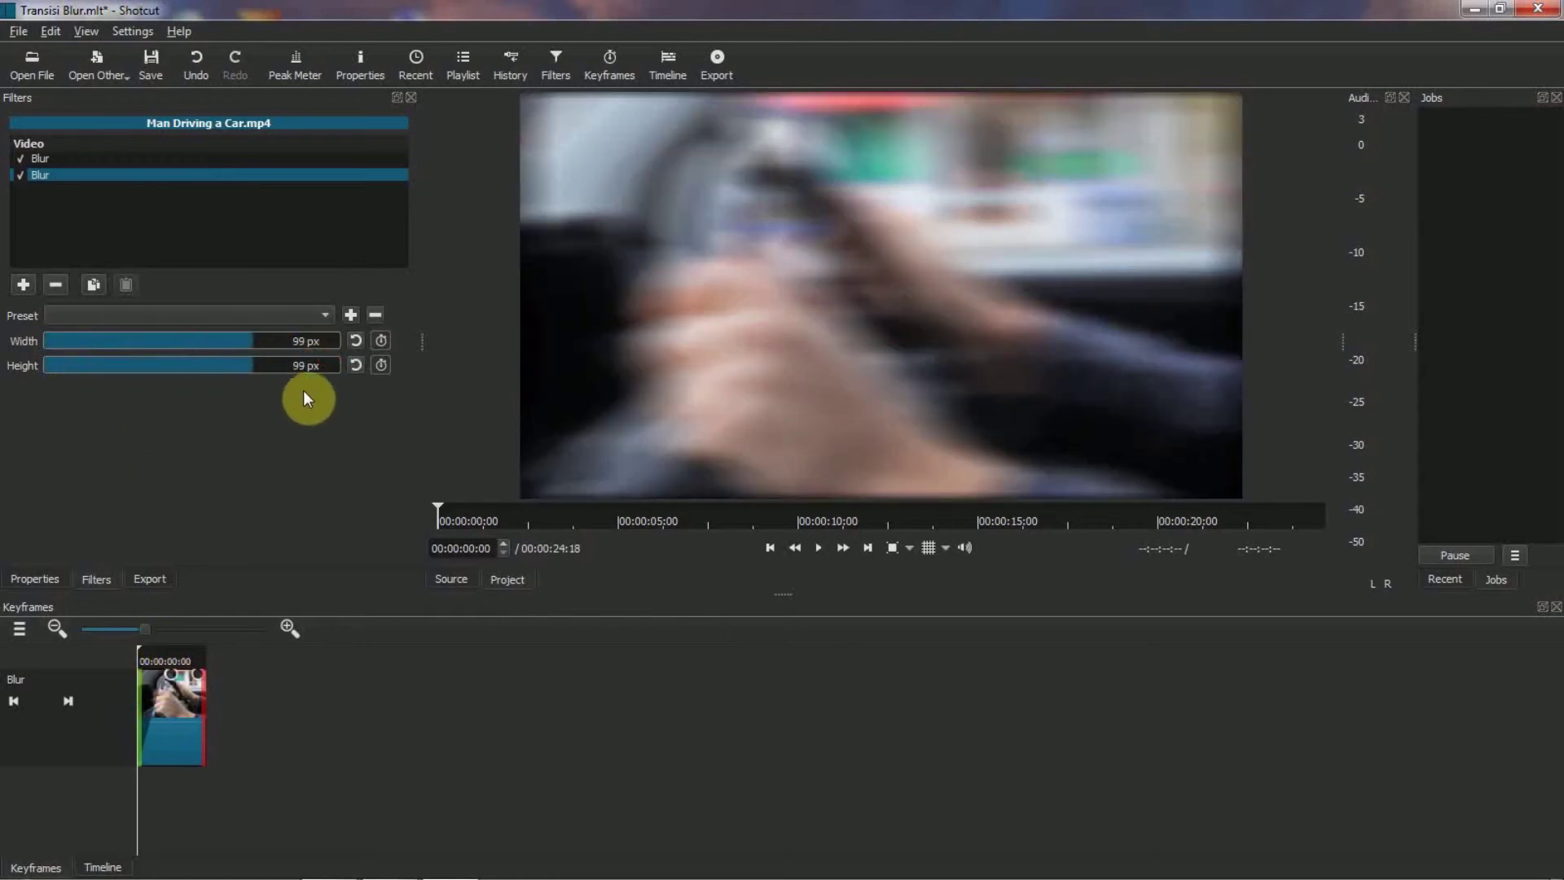
drag(307, 397, 306, 398)
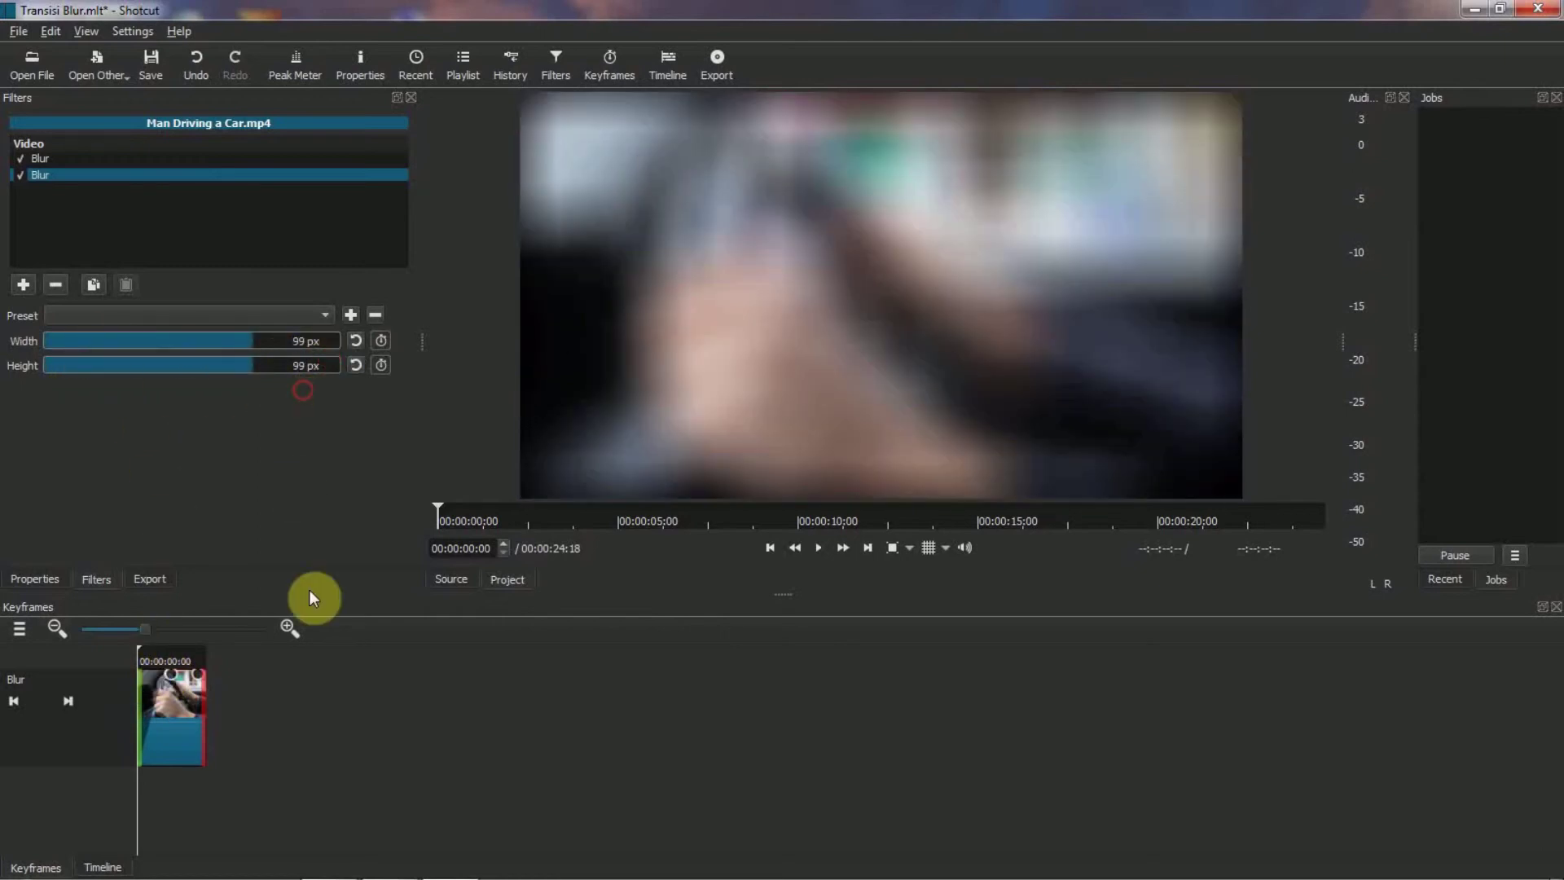
Return to the timeline and play back the opening blur from the start of the project
click(103, 868)
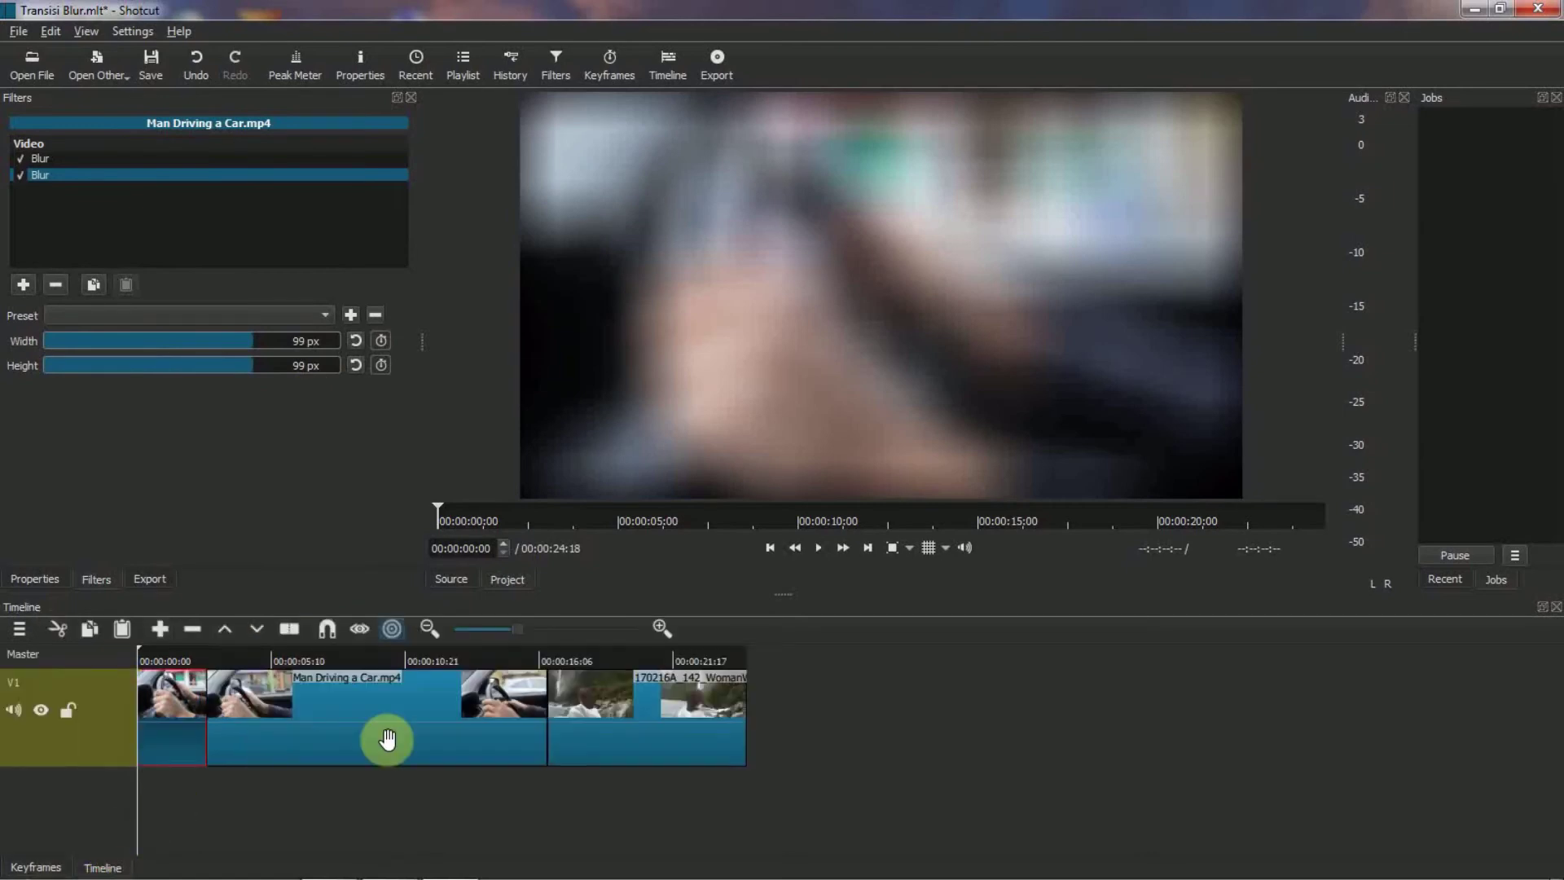
click(191, 654)
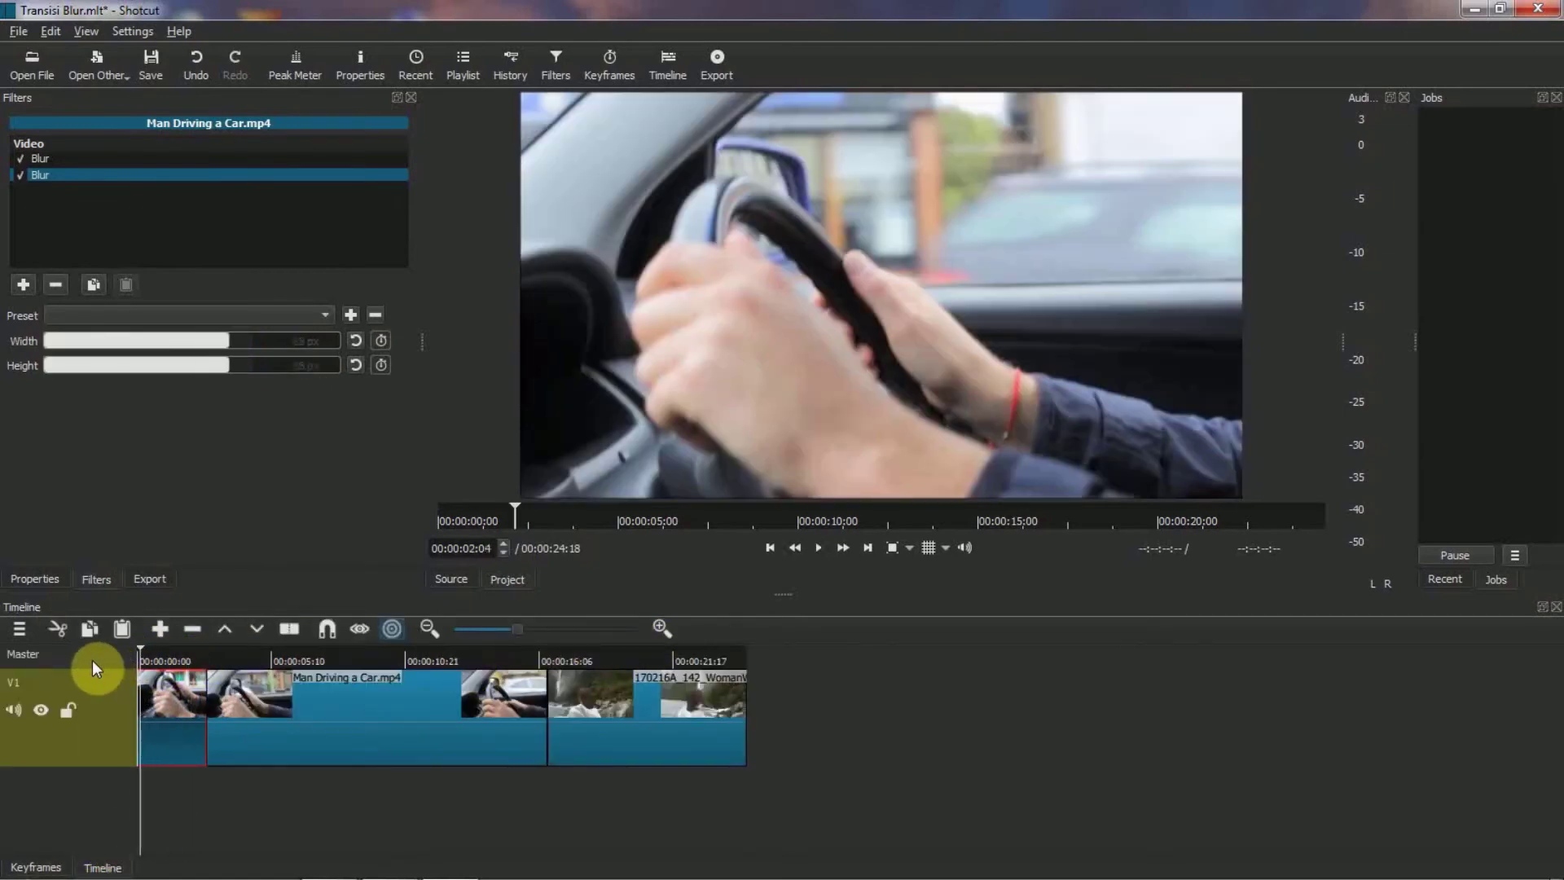
click(139, 652)
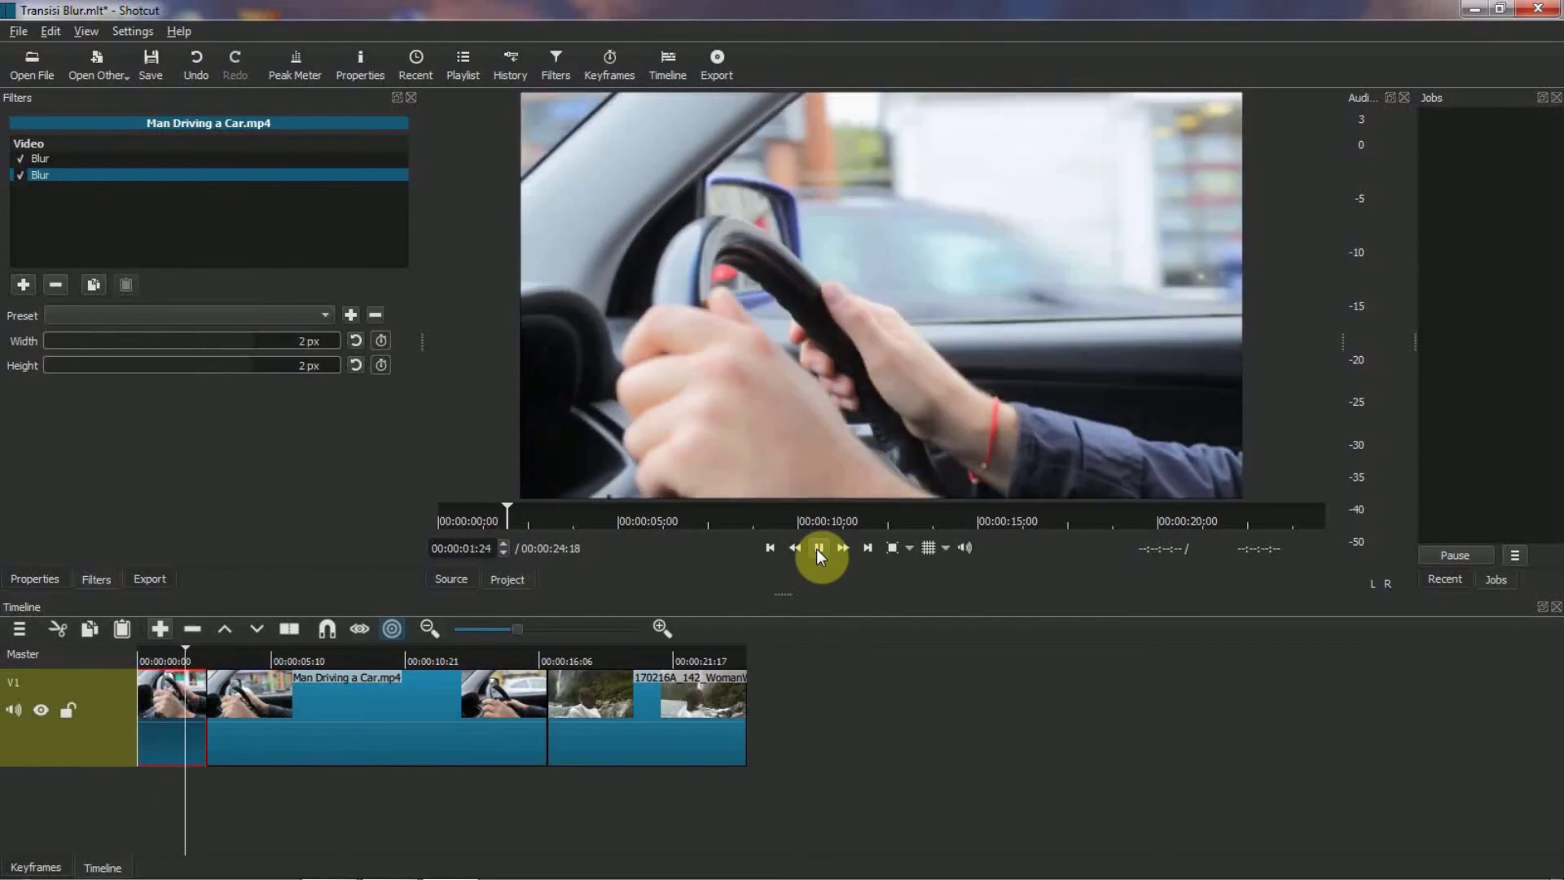
click(818, 548)
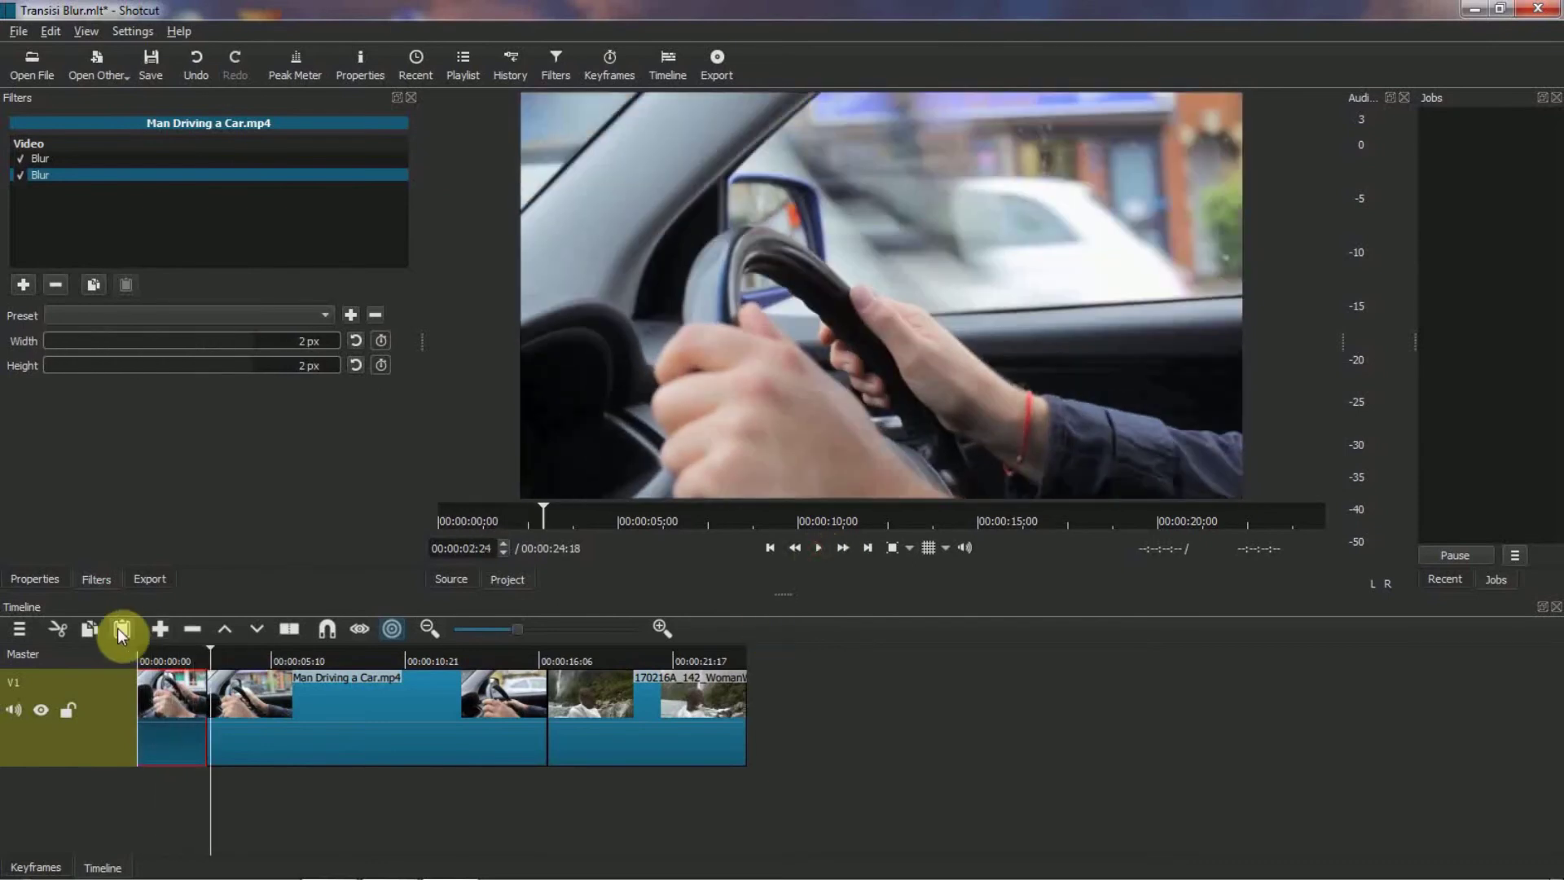
Move the playhead to 00:00:00:22 and shorten the opening Blur ramp of the first driving segment in the keyframes
drag(208, 649, 164, 654)
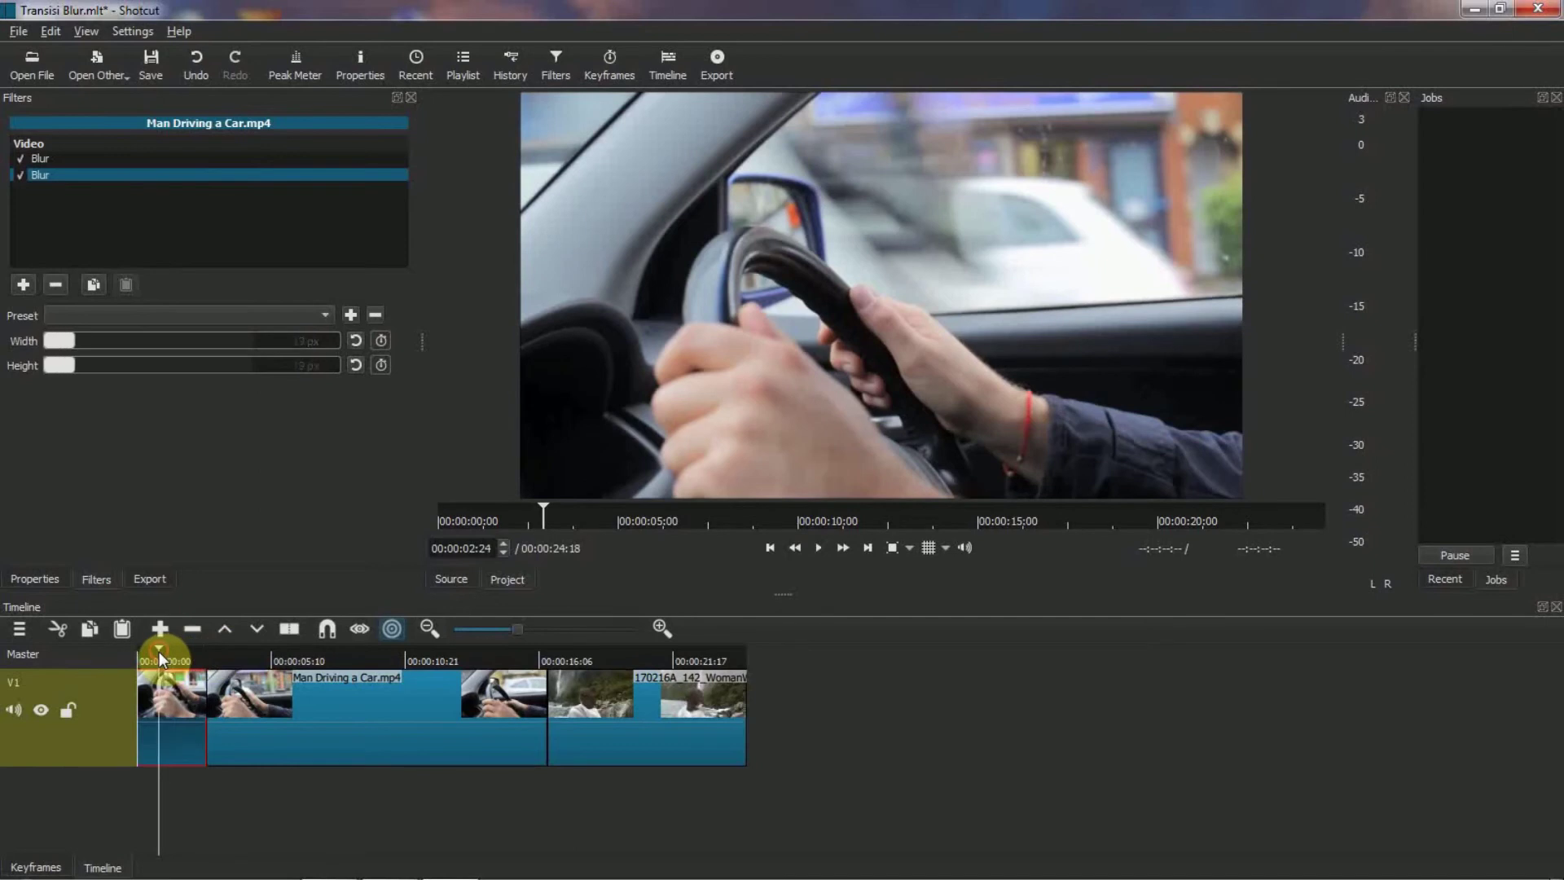
click(35, 866)
drag(163, 721, 165, 673)
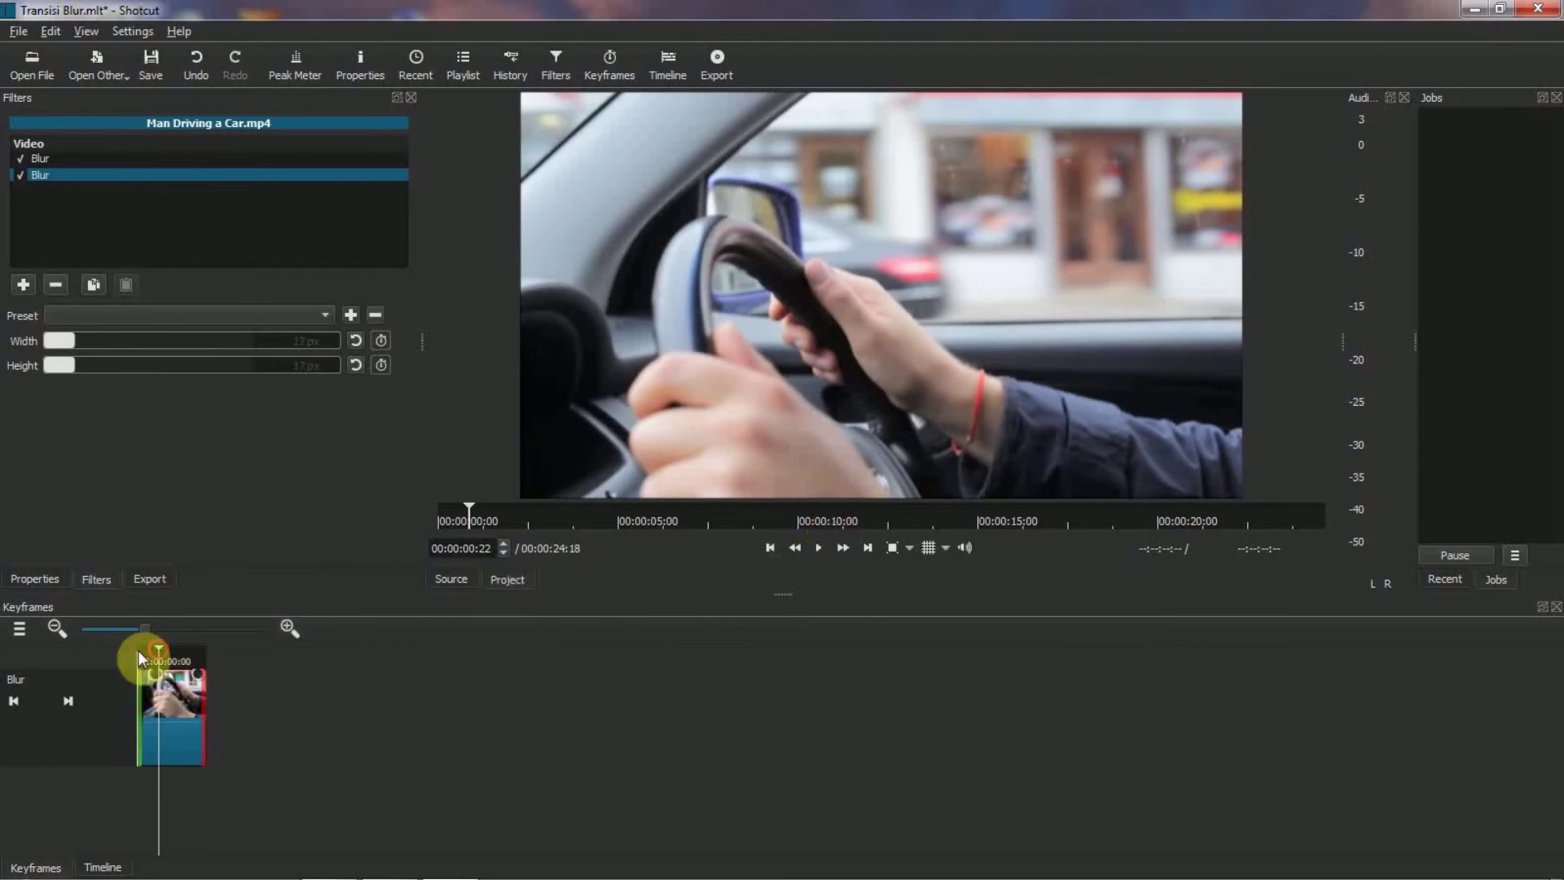
Move back to the start and play the shortened opening blur on the timeline
drag(139, 650, 99, 650)
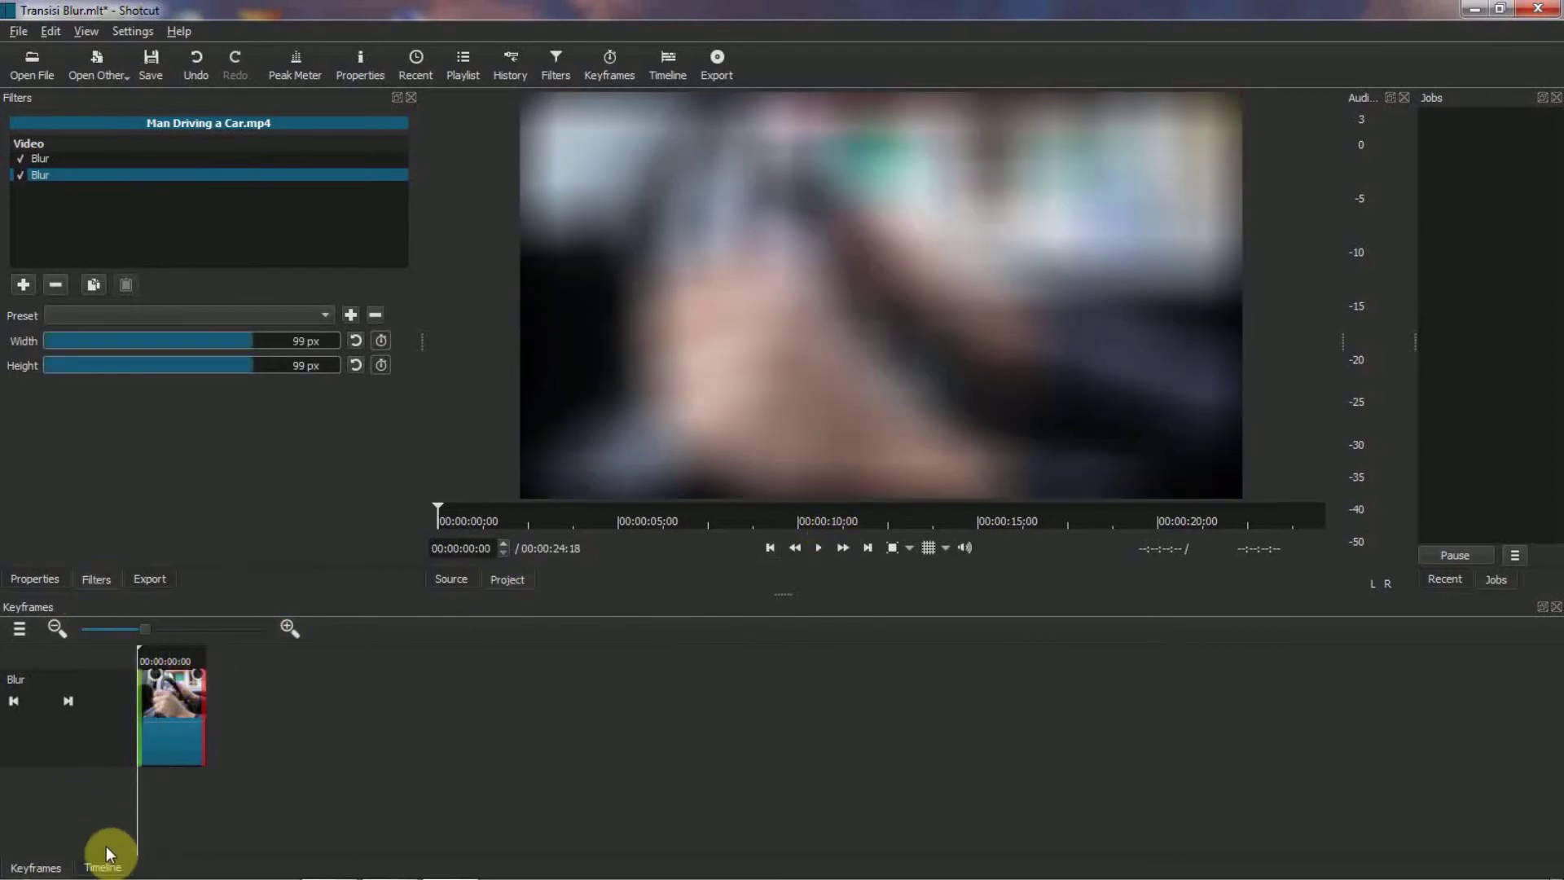
click(103, 867)
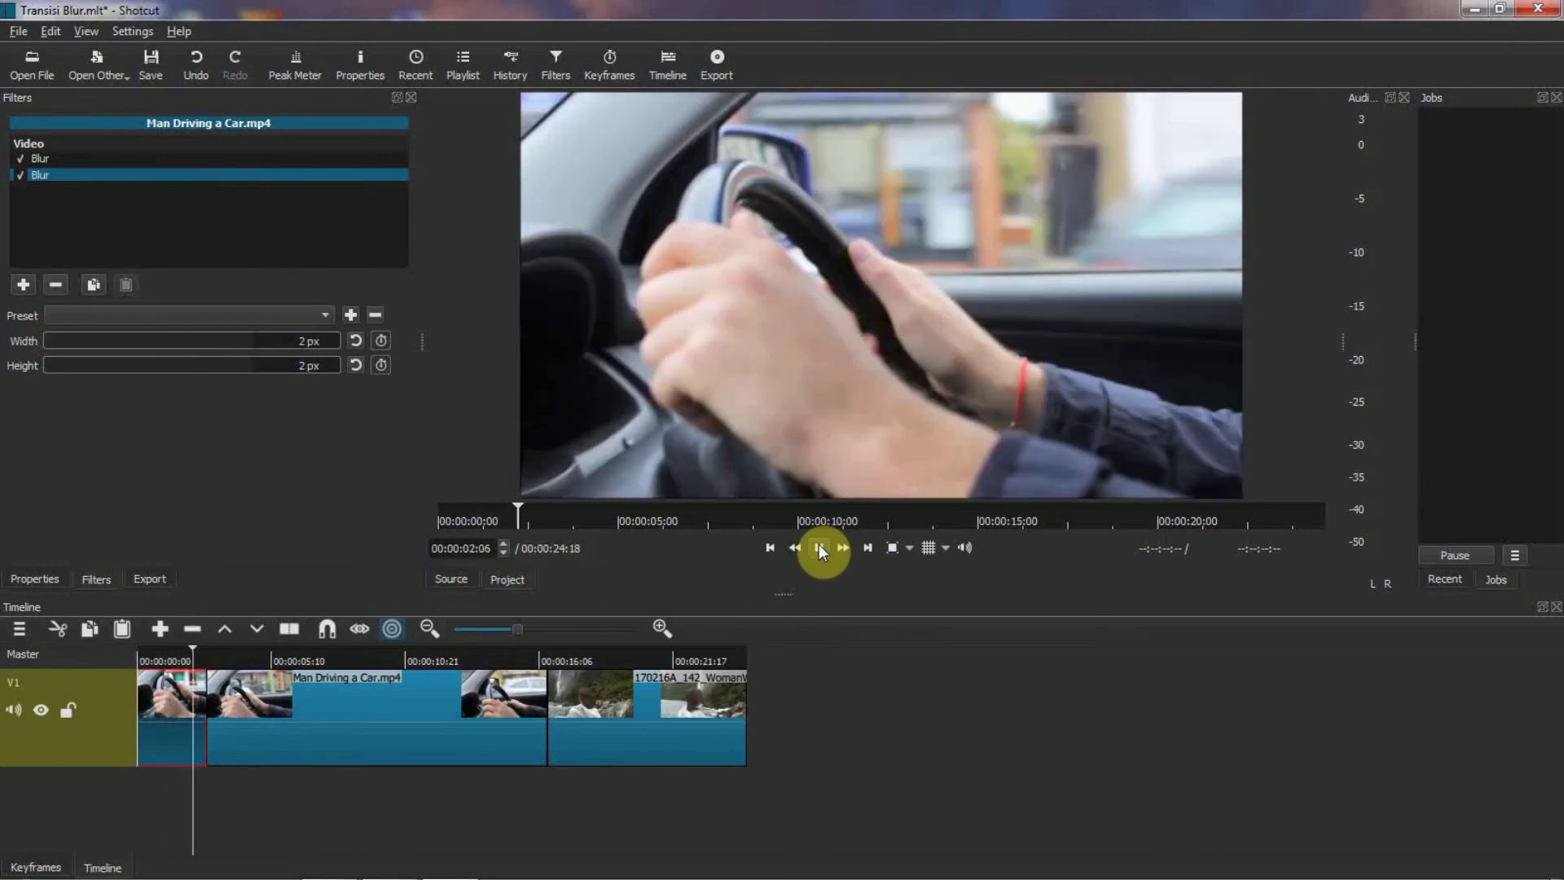
click(819, 546)
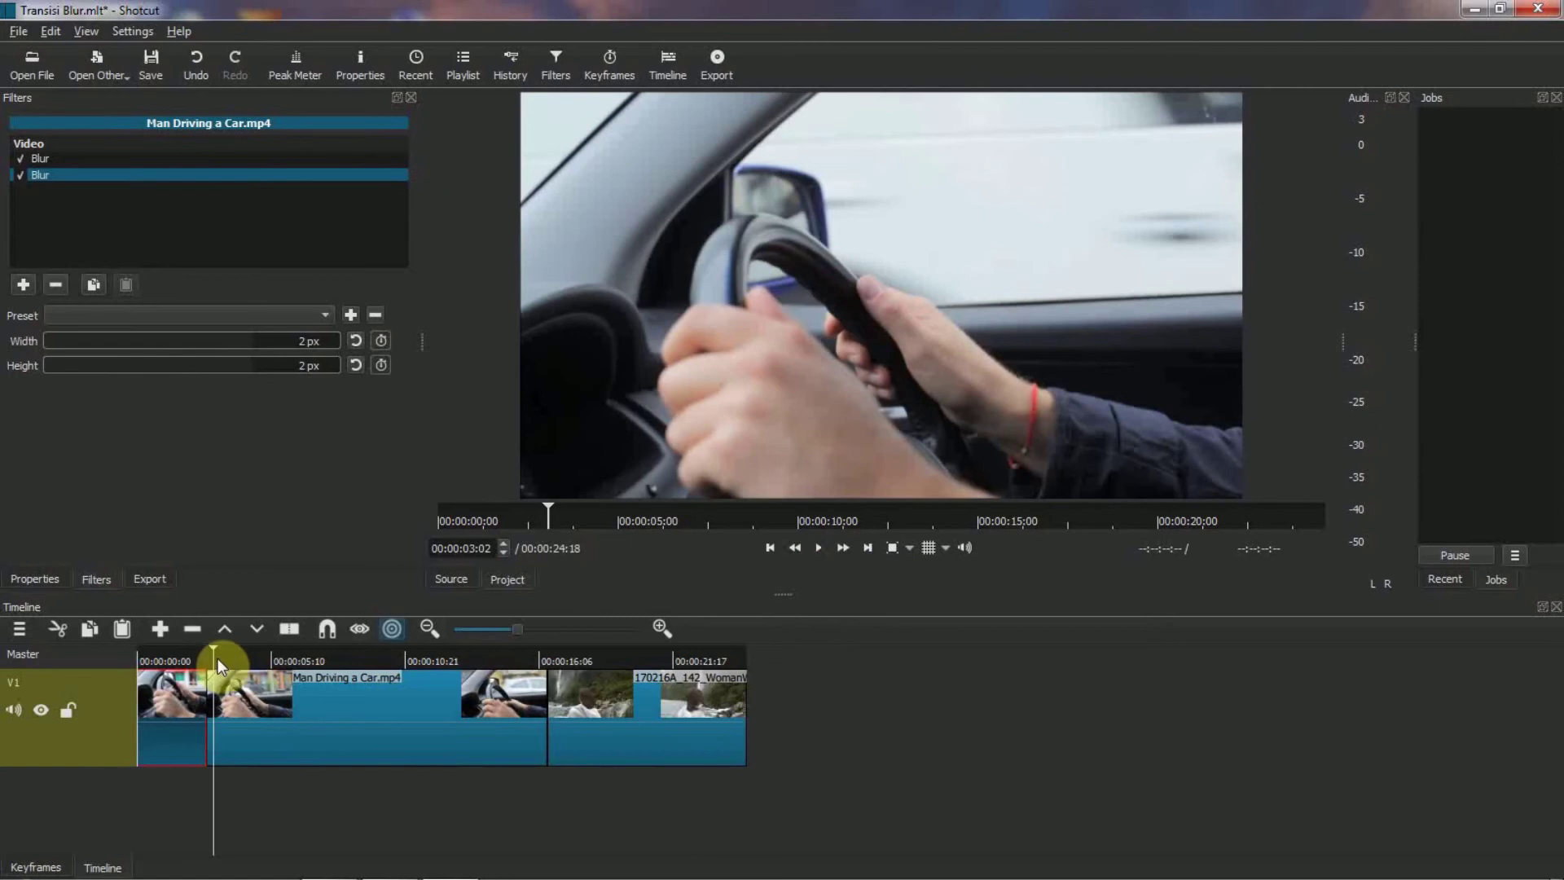
Play back the blur transition from shortly before the end of the driving clip into the waterfall clip
drag(295, 660, 514, 681)
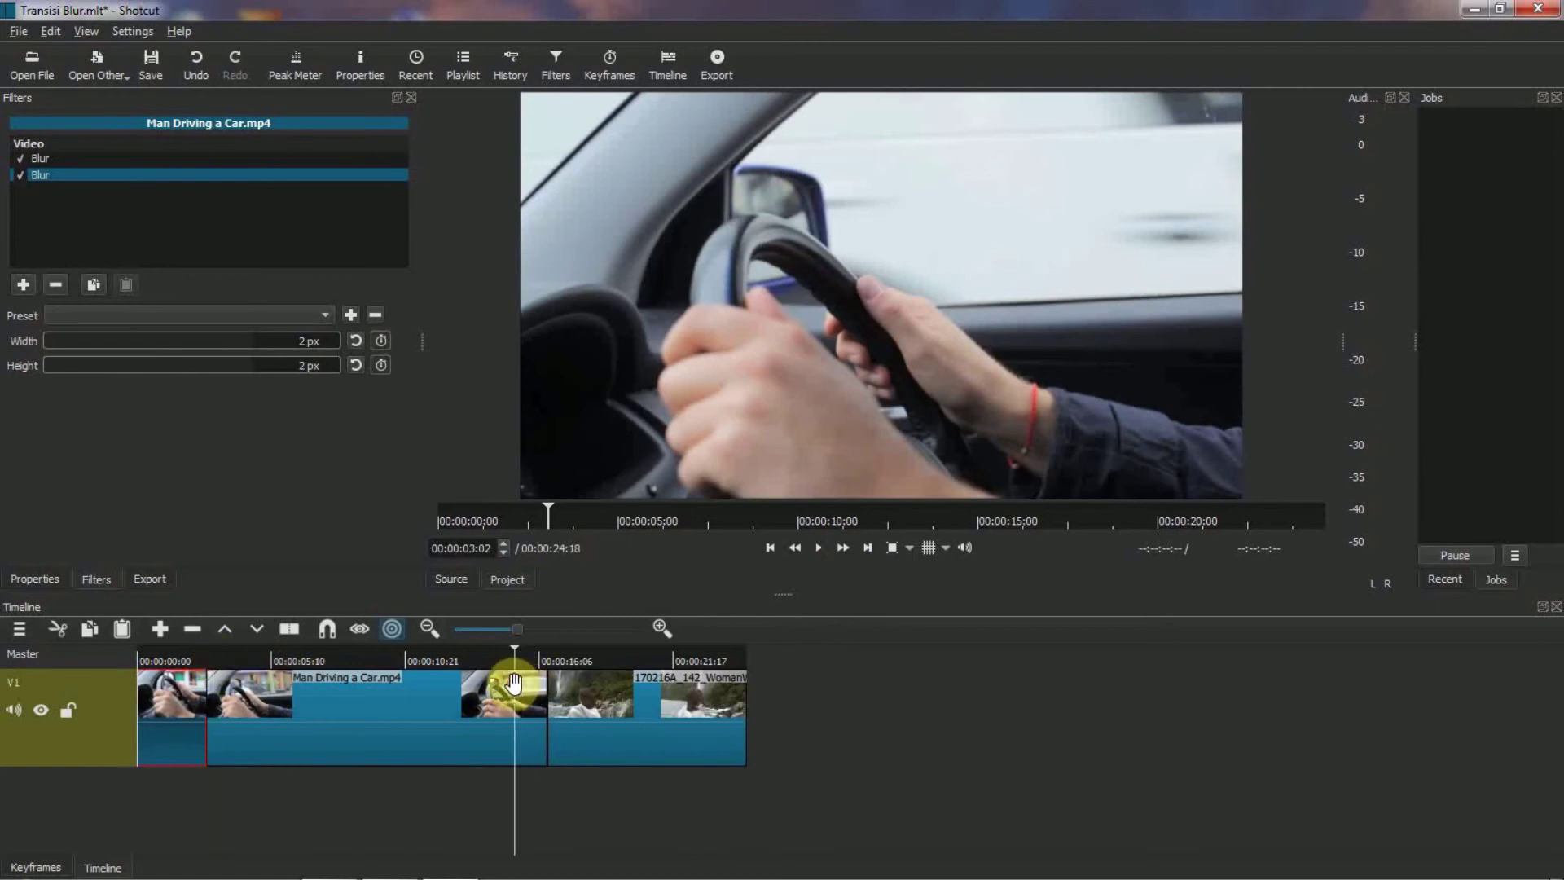
click(816, 549)
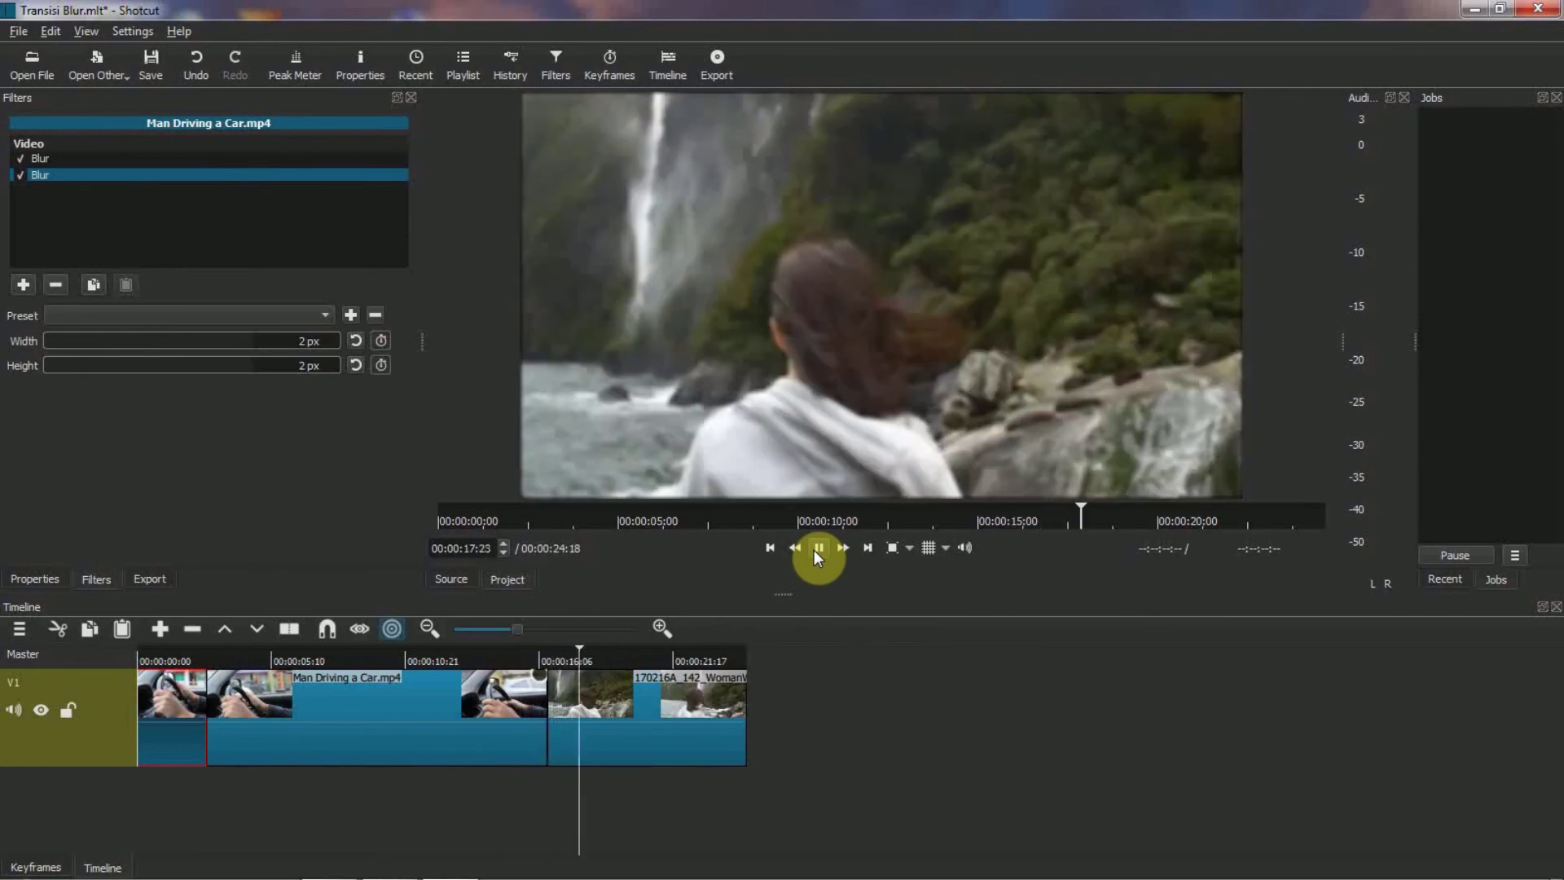
click(817, 549)
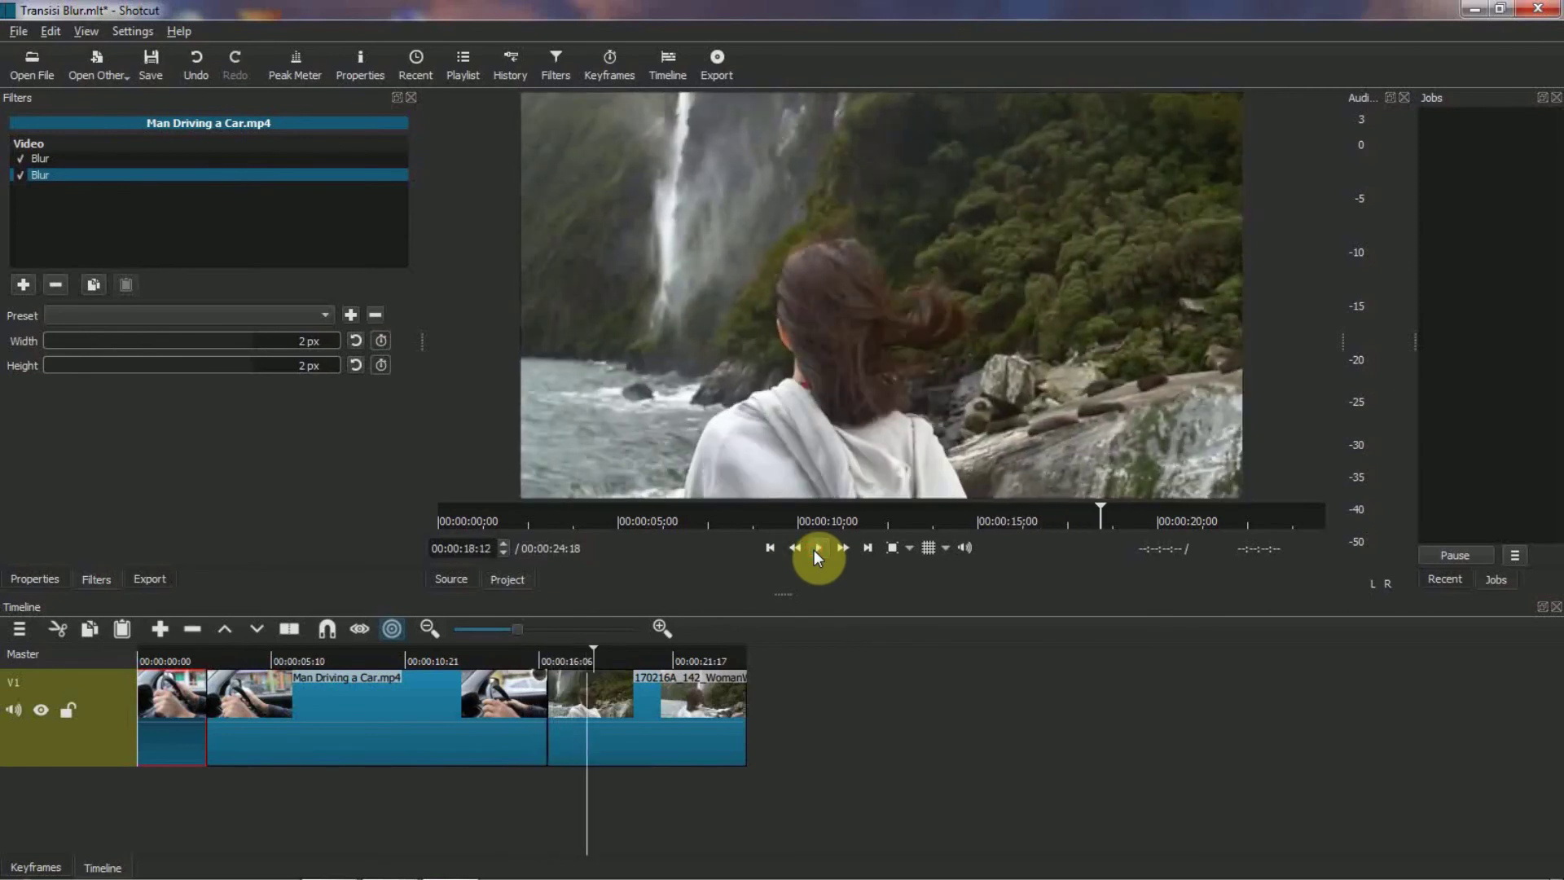